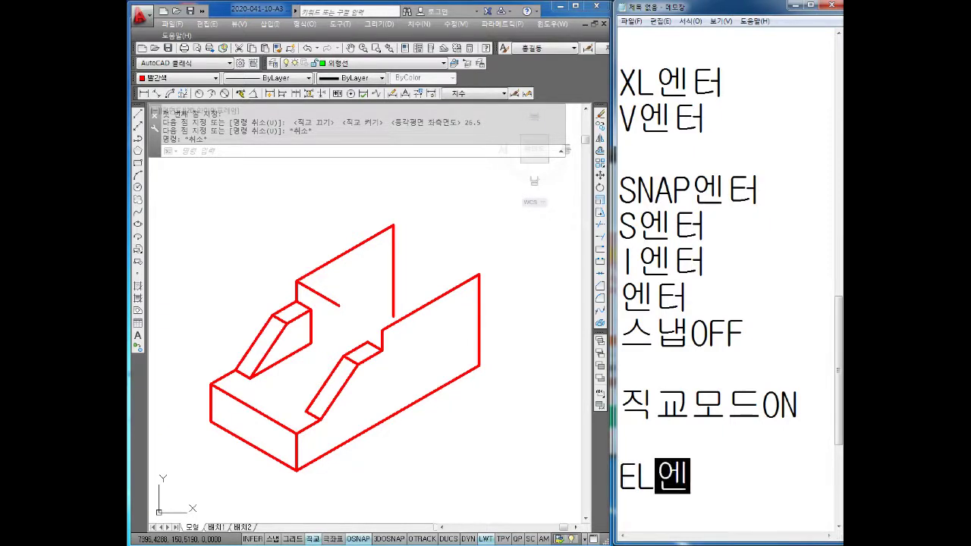
Step: Add two short note lines and pan the drawing toward the upright face
text(터)
key(Return)
text(W)
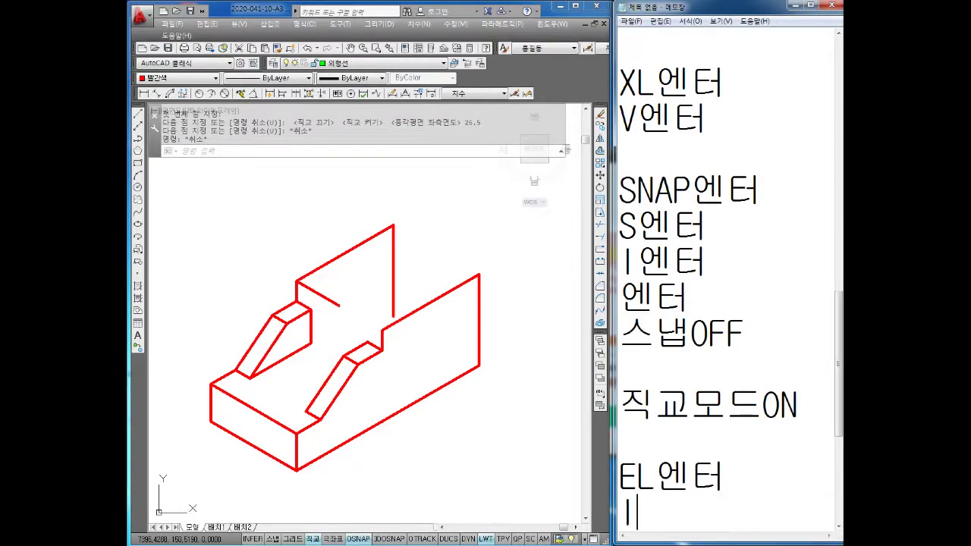
text(터)
key(Return)
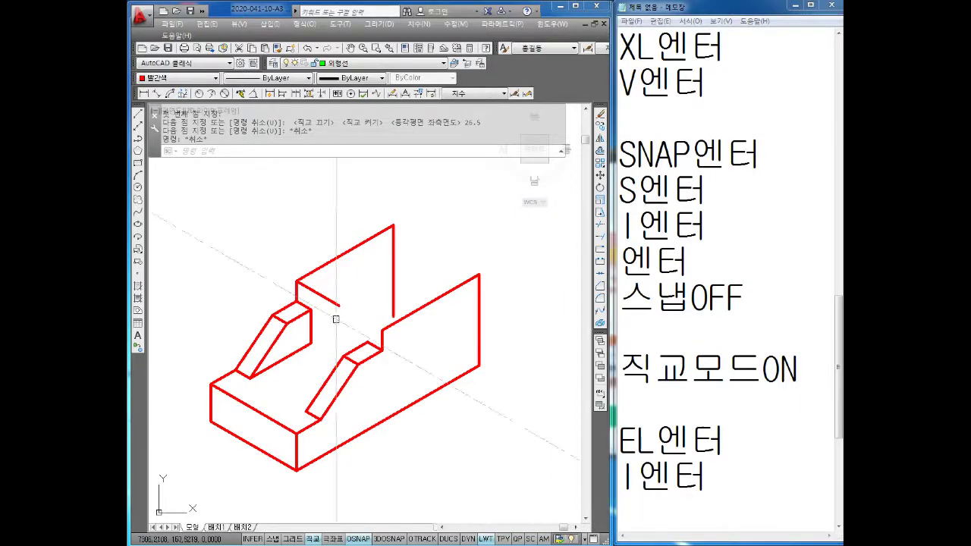
middle_drag(382, 300, 394, 326)
key(Escape)
Step: Use ELLIPSE Isocircle to draw a radius-14 circle centred on the block's upright face
text(EL)
key(Return)
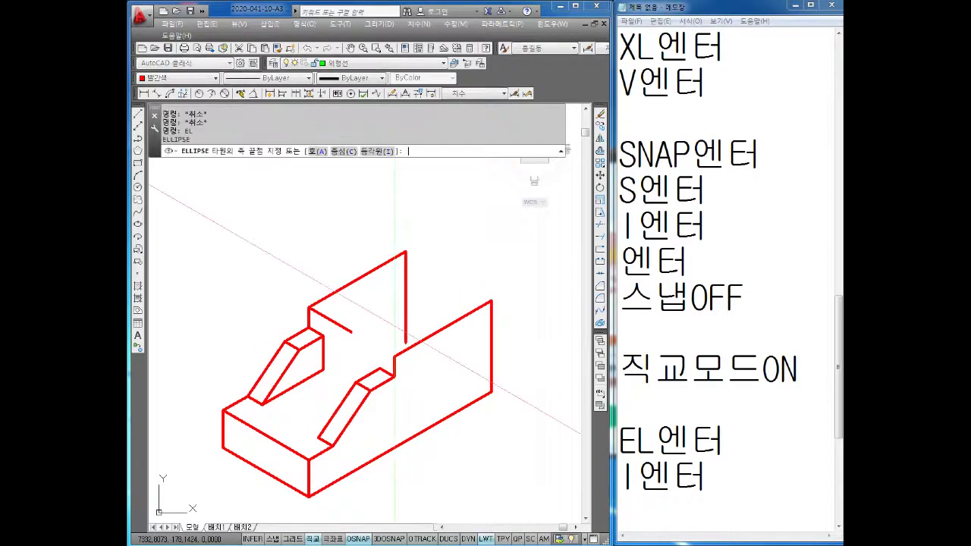
text(I)
key(Return)
scroll(350, 331, up, 2)
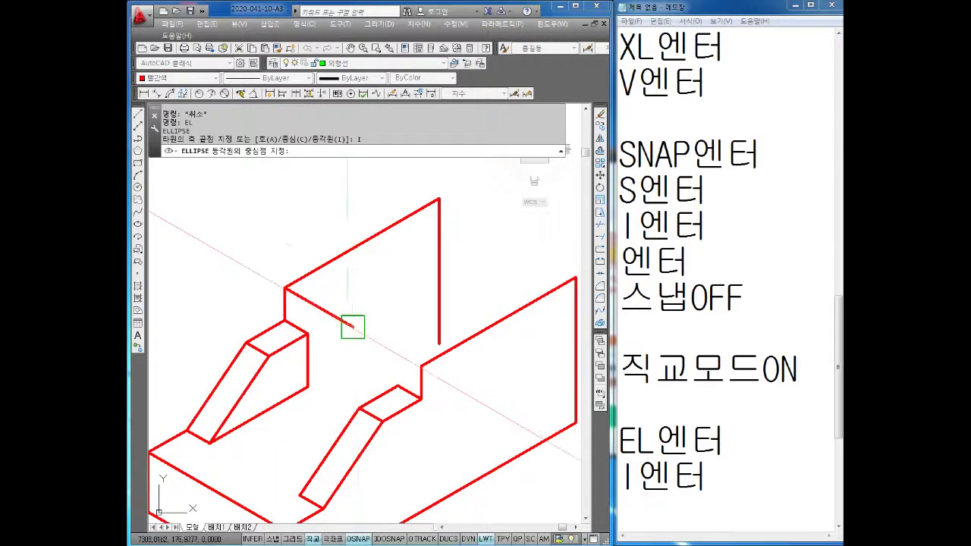
click(353, 326)
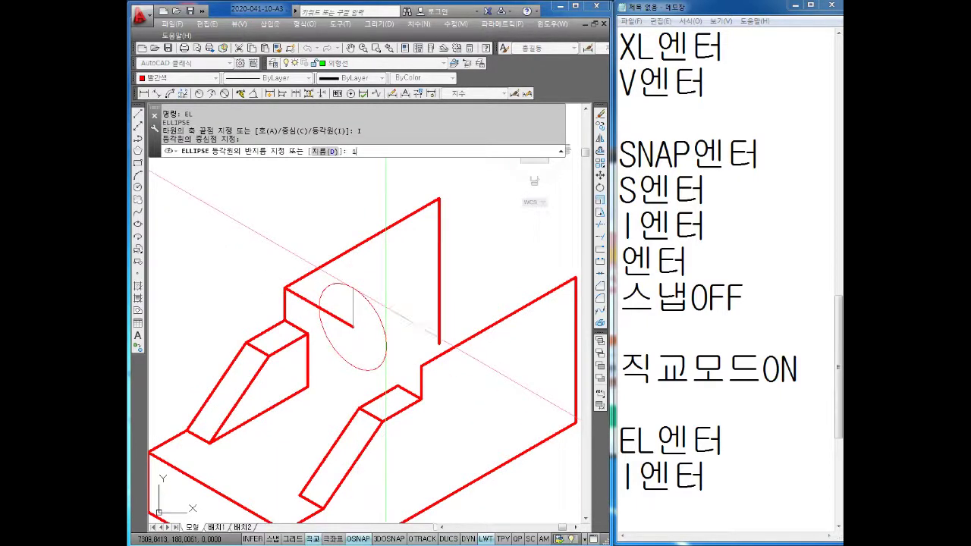
text(4)
key(Return)
key(Escape)
key(Escape)
scroll(399, 342, up, 1)
scroll(399, 343, up, 1)
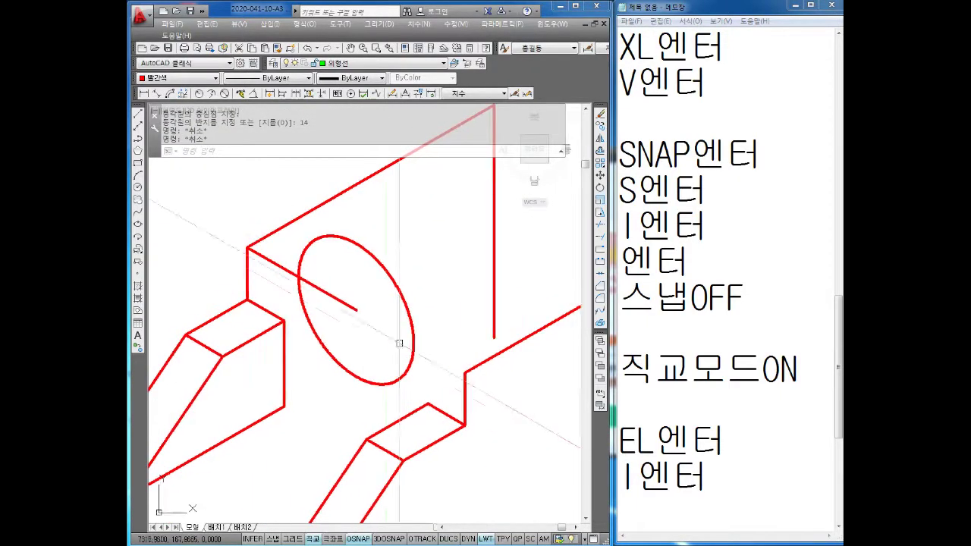
Step: Add an 18 linear dimension across the slot in the green top view, placed above it
scroll(385, 349, down, 3)
scroll(561, 379, up, 1)
middle_drag(455, 342, 326, 273)
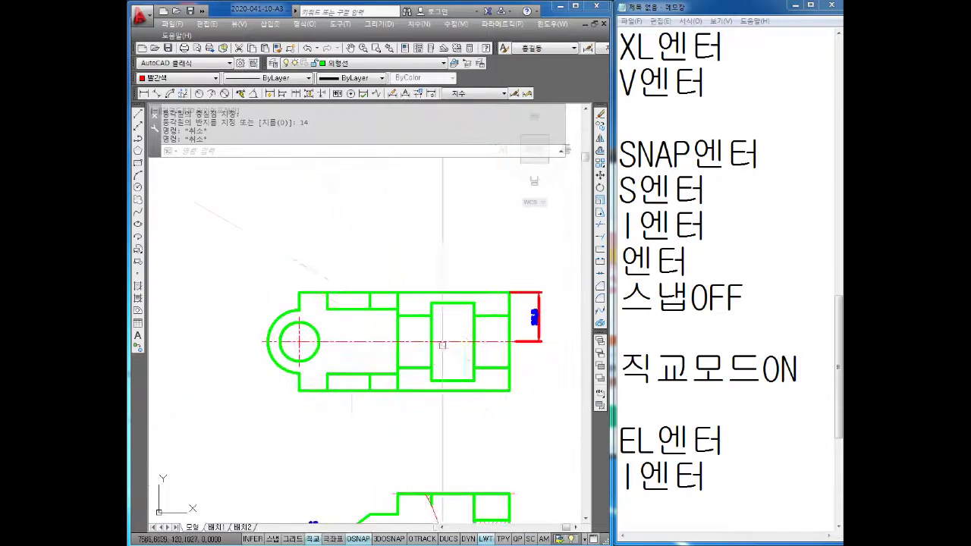
scroll(318, 250, up, 1)
click(144, 94)
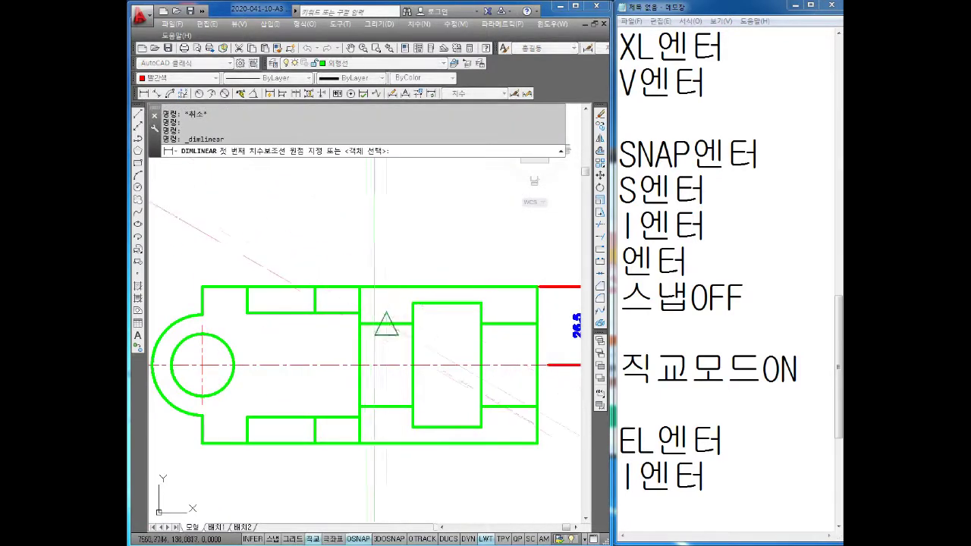
click(360, 323)
click(412, 323)
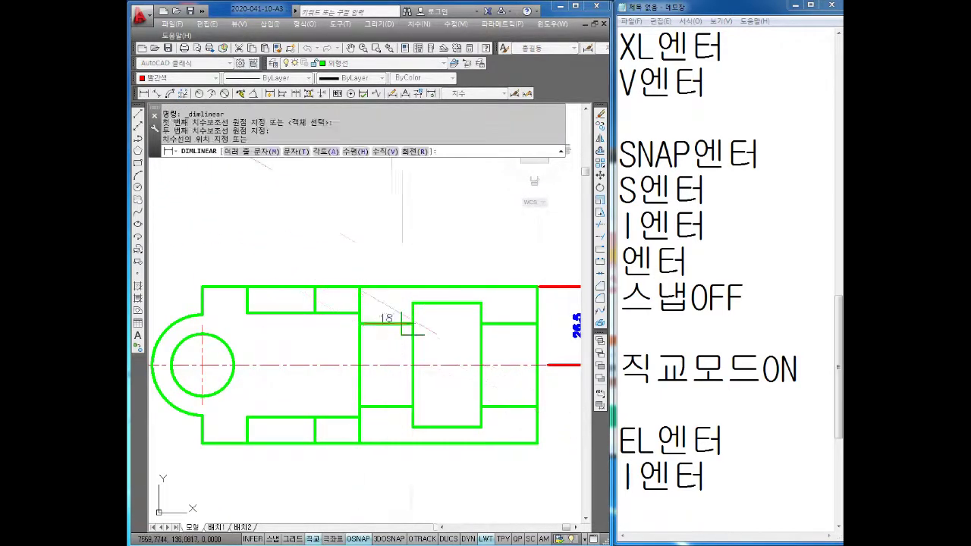
click(387, 238)
Step: Bring the red isometric block back into view
key(Escape)
scroll(388, 238, down, 2)
middle_drag(338, 270, 444, 271)
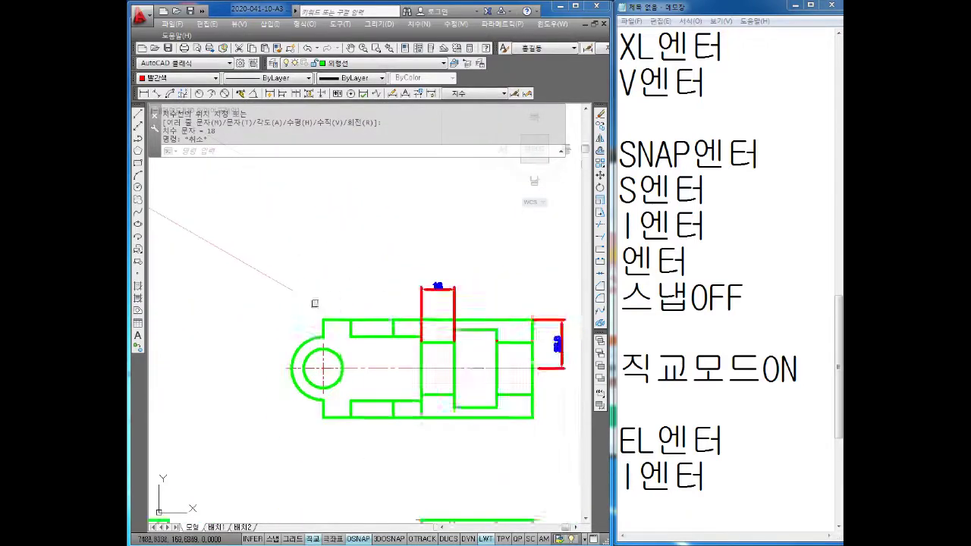
scroll(272, 318, up, 3)
scroll(272, 318, up, 3)
key(Escape)
Step: Draw guide lines of 23 and 19 from the circle's centre along the top isoplane axis
text(L)
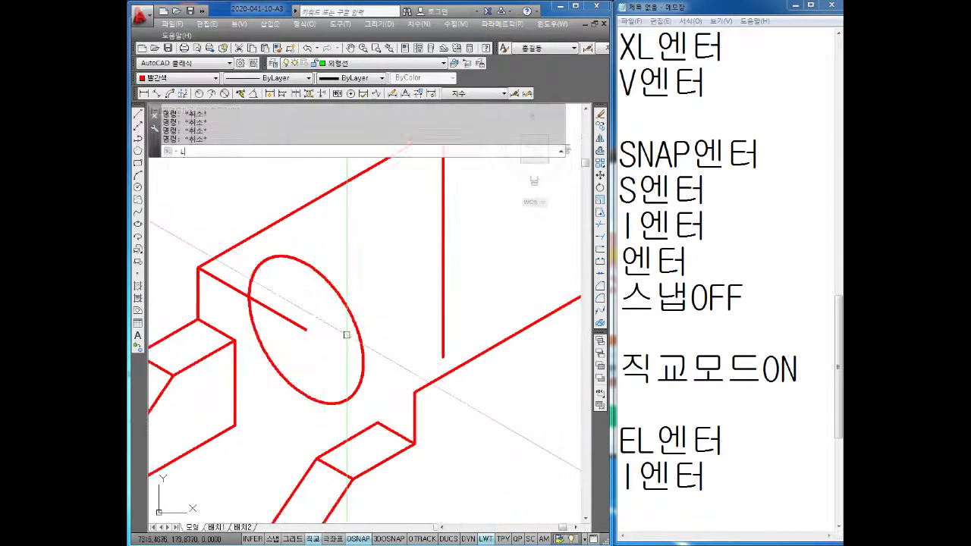
key(Return)
click(305, 329)
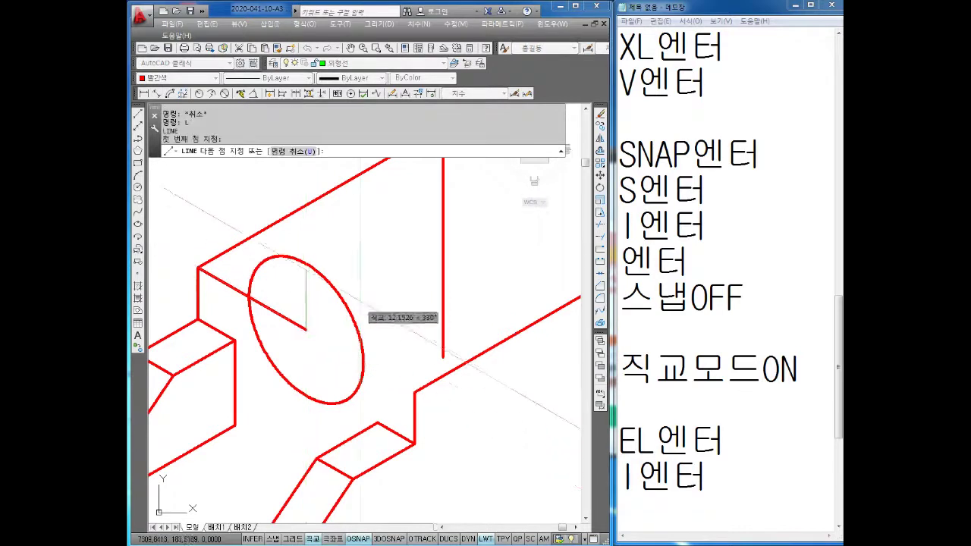
key(F5)
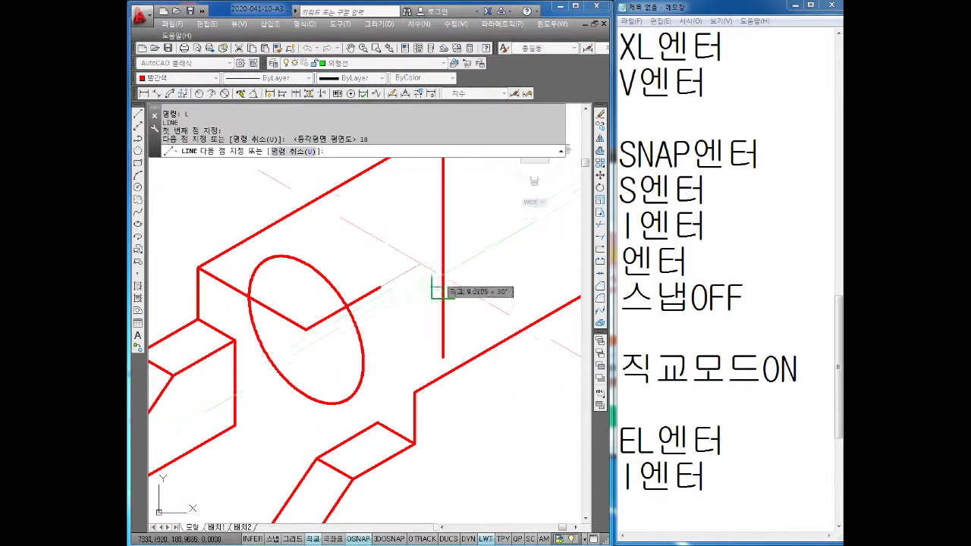
text(23)
key(Return)
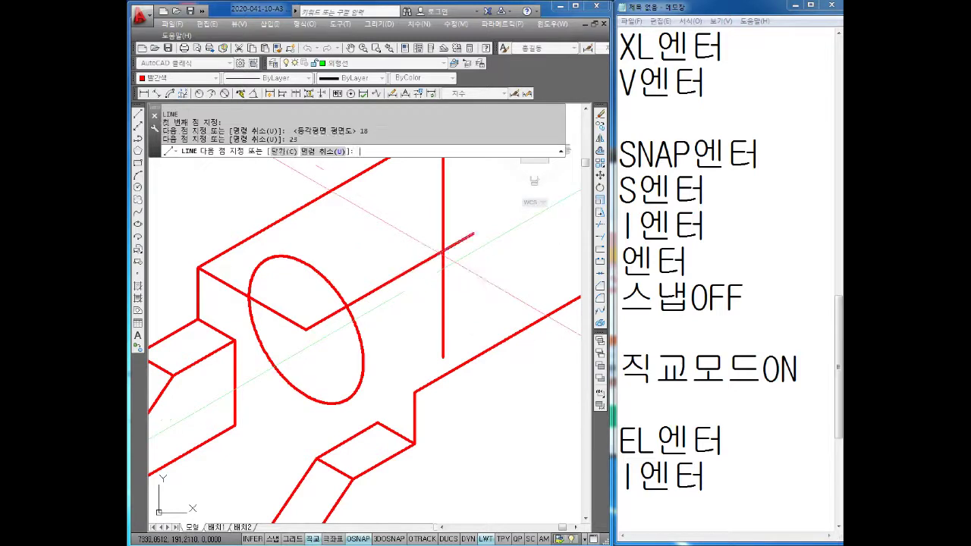
mouse_move(550, 275)
middle_down()
mouse_move(424, 292)
mouse_move(478, 242)
middle_up()
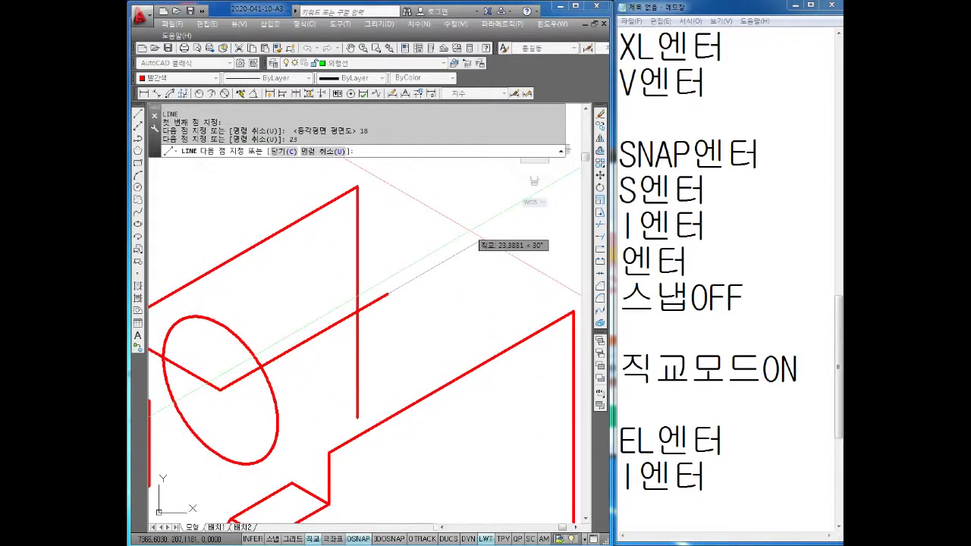
text(19)
key(Return)
key(Escape)
key(Escape)
key(Escape)
Step: Delete the unneeded guide-line segment and pick the isometric circle
scroll(455, 251, down, 3)
scroll(364, 332, up, 1)
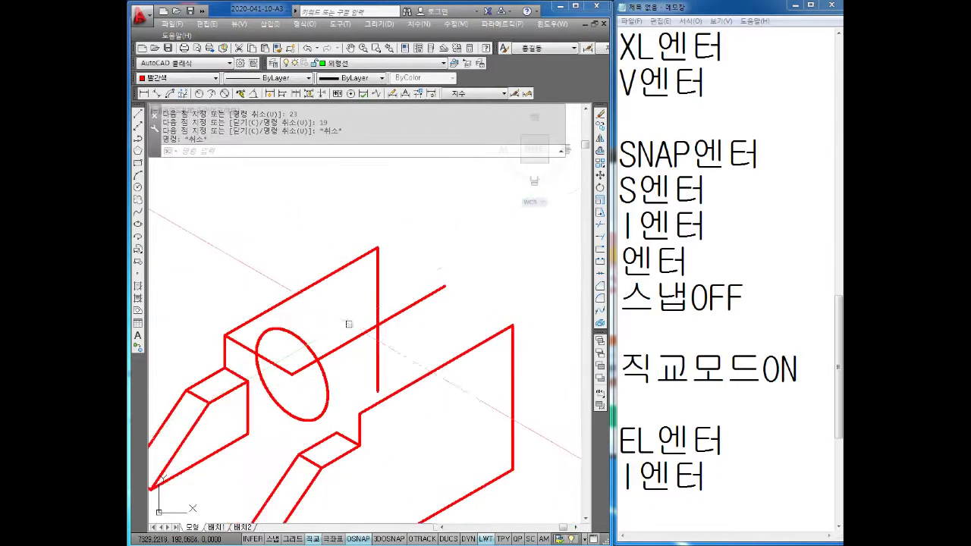
scroll(364, 331, up, 1)
click(362, 332)
key(Delete)
scroll(385, 299, up, 1)
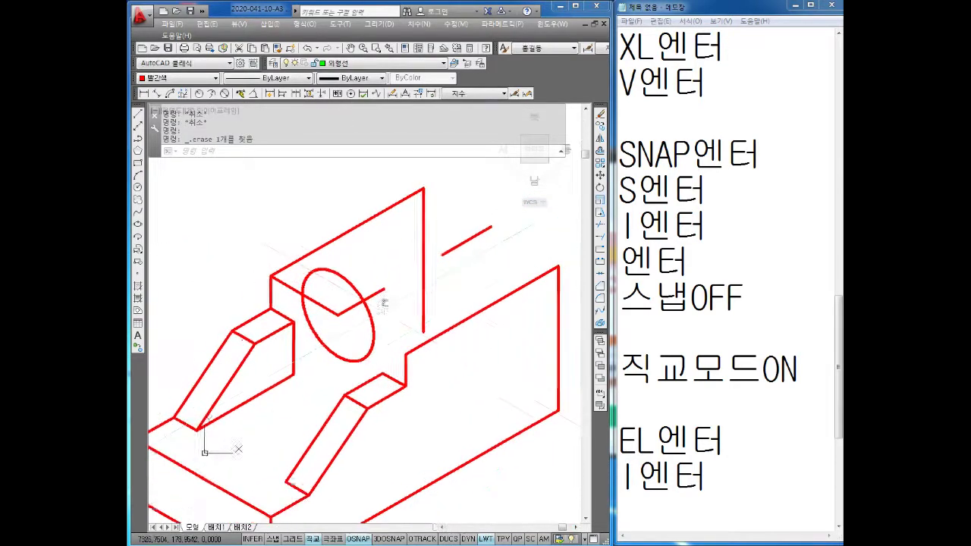
scroll(381, 310, up, 1)
scroll(355, 297, up, 1)
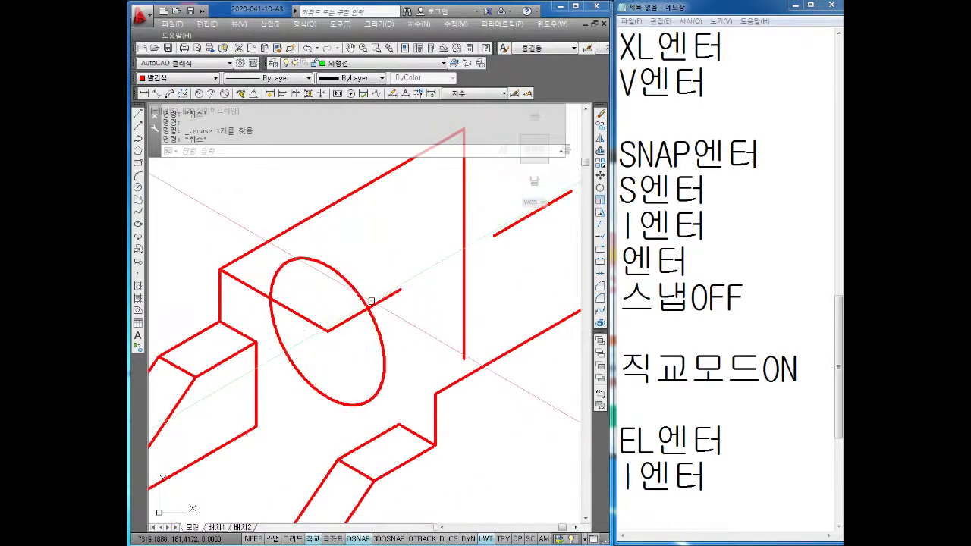
click(373, 296)
Step: Copy the green radius-14 circle from its centre to the end of the axis line
click(255, 164)
key(Escape)
text(co)
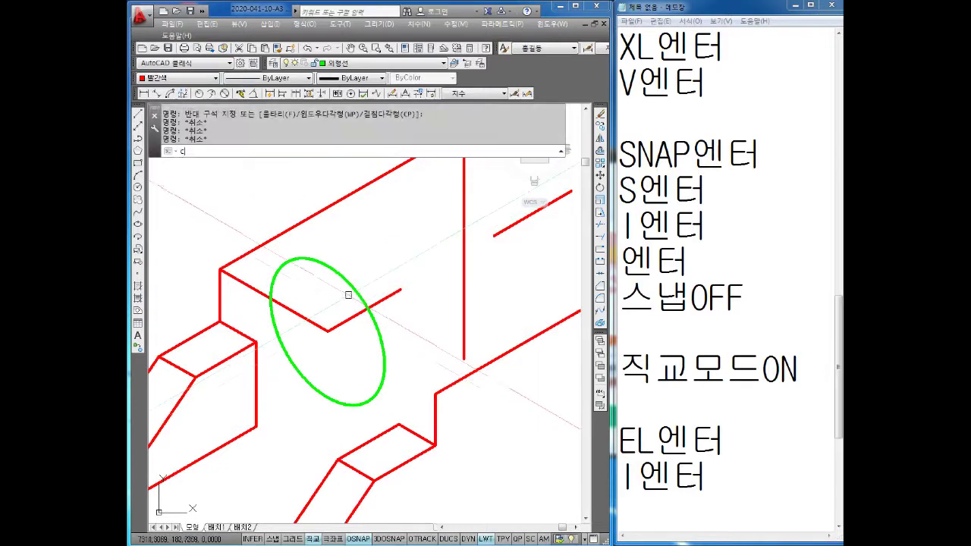
key(Return)
click(326, 262)
click(363, 299)
key(Return)
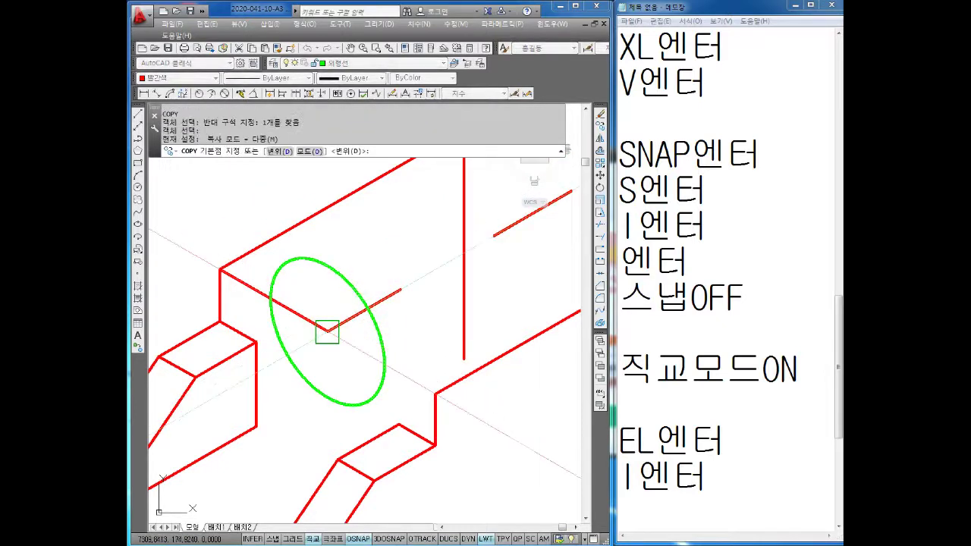
click(327, 331)
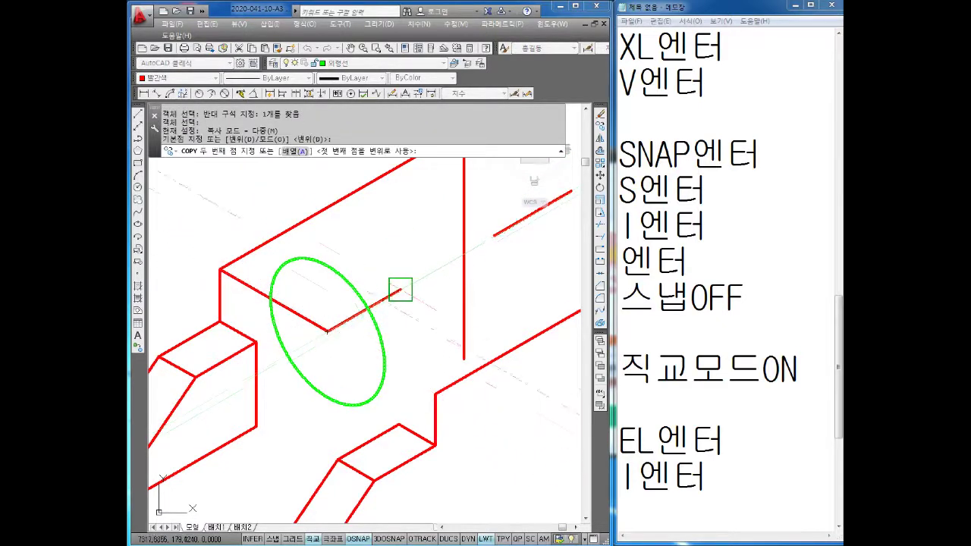
click(401, 289)
key(Escape)
Step: Draw a radius-21 isocircle centred on the copied green circle
scroll(371, 300, down, 3)
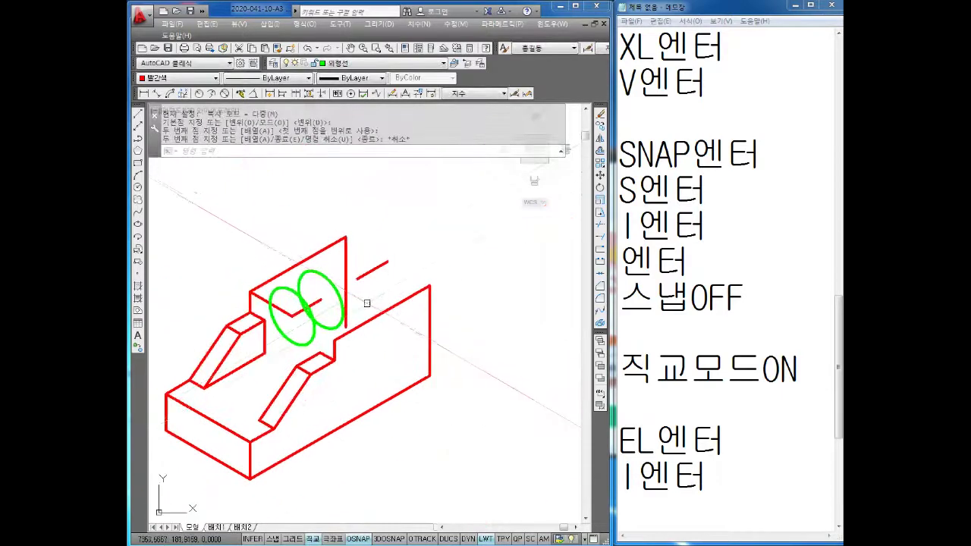
scroll(364, 303, up, 2)
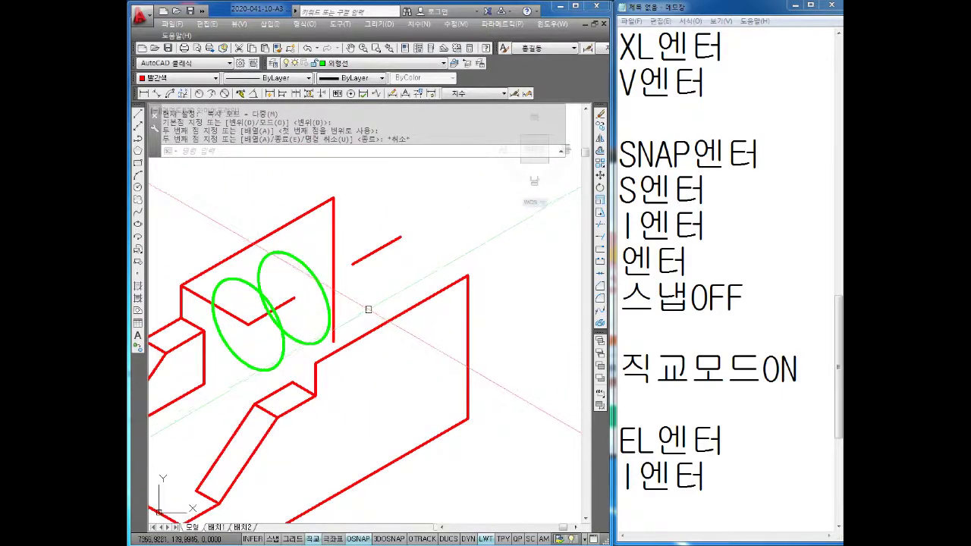
scroll(276, 296, up, 2)
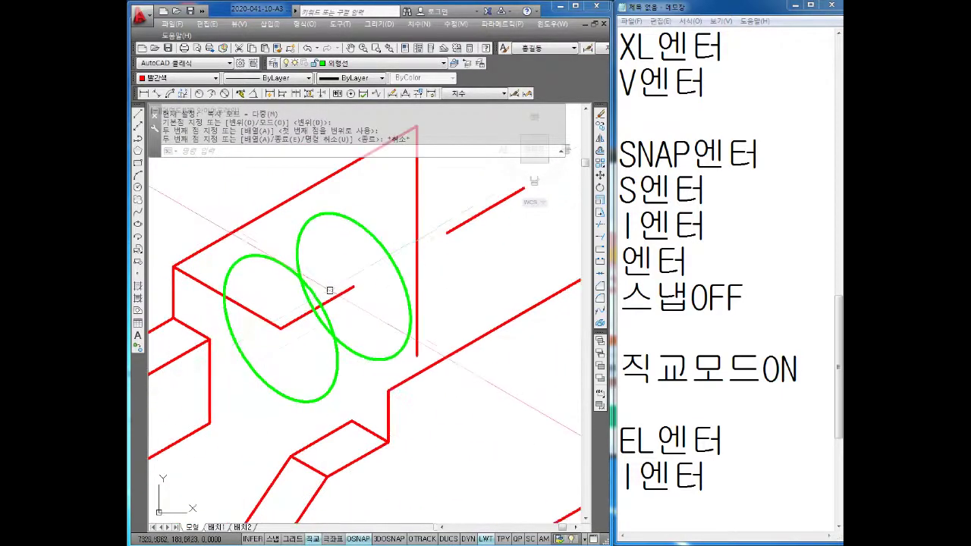
key(Escape)
key(Escape)
text(EL)
key(Return)
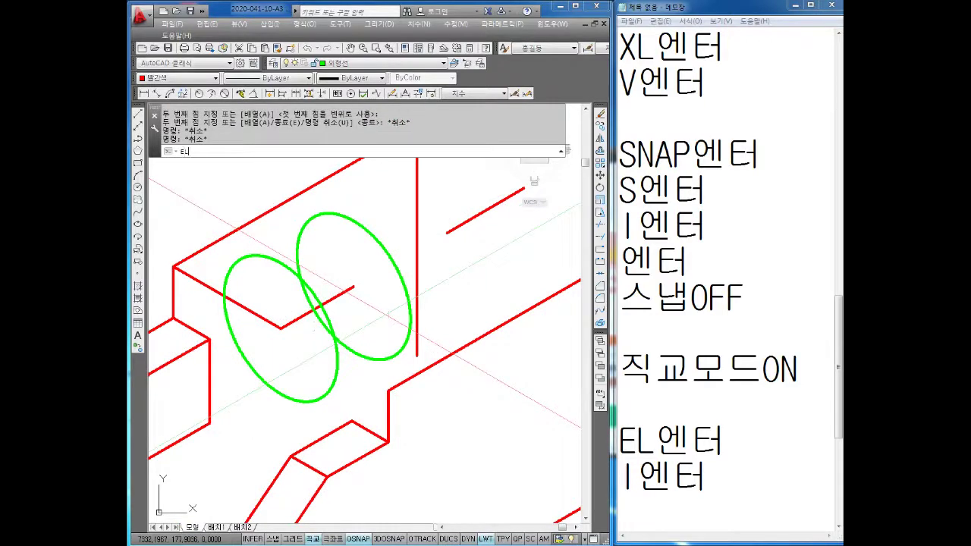
text(I)
key(Return)
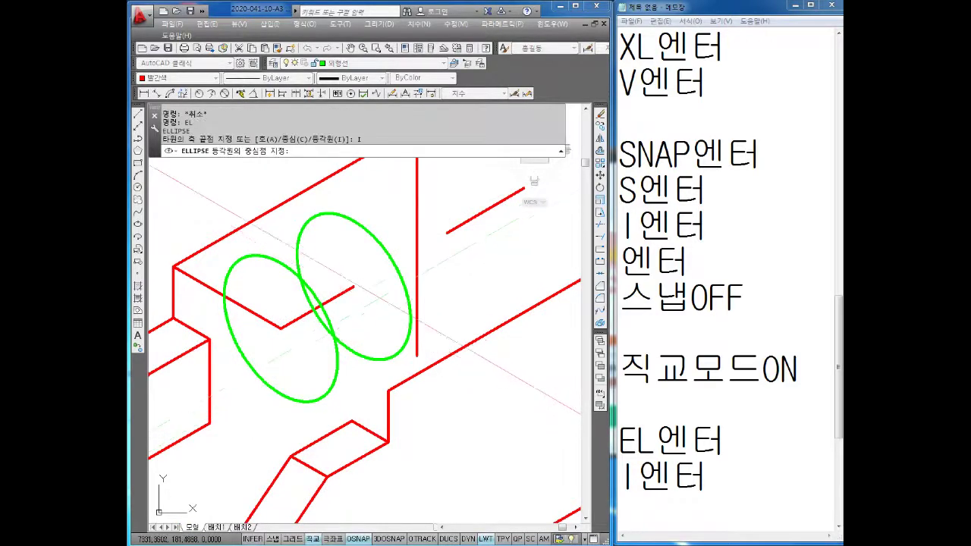
click(352, 287)
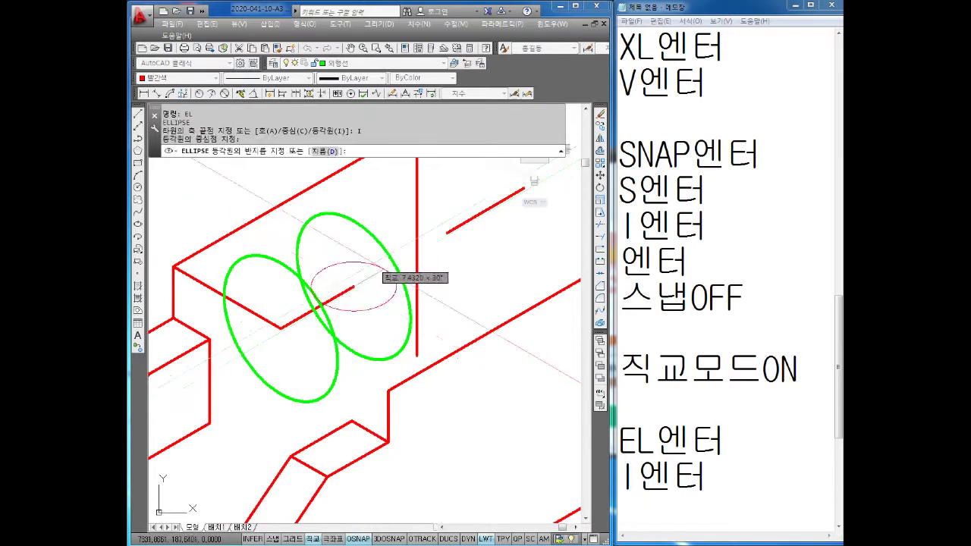
key(F5)
key(F5)
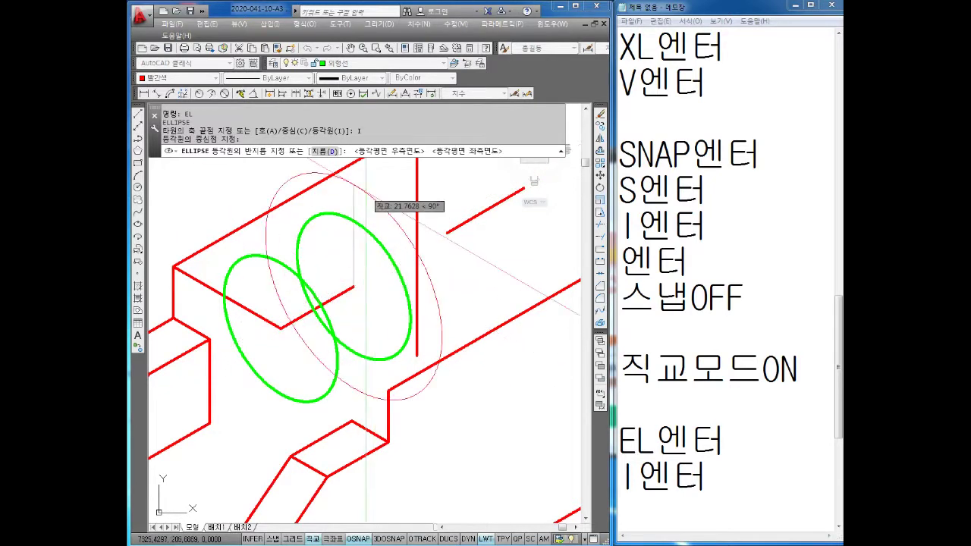
text(21)
key(Return)
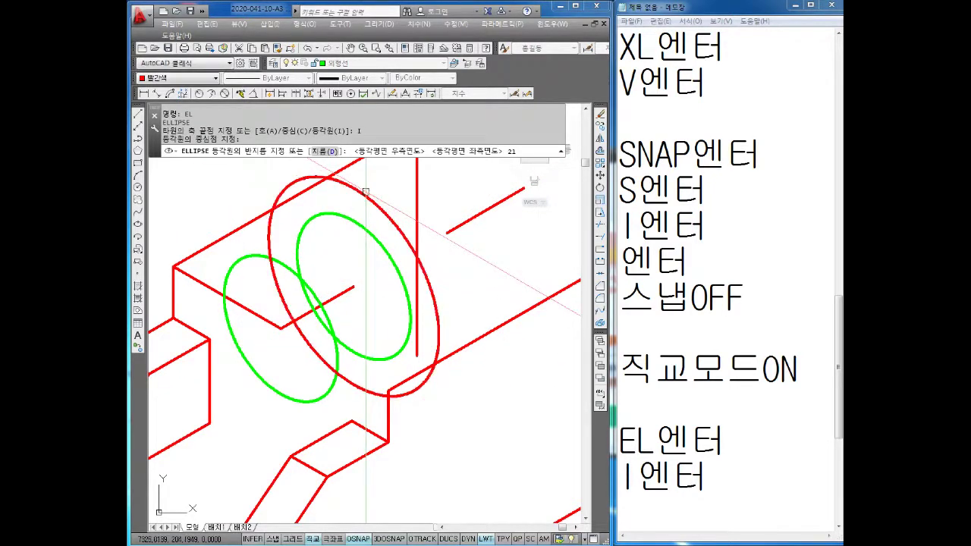
key(Escape)
middle_drag(407, 299, 402, 325)
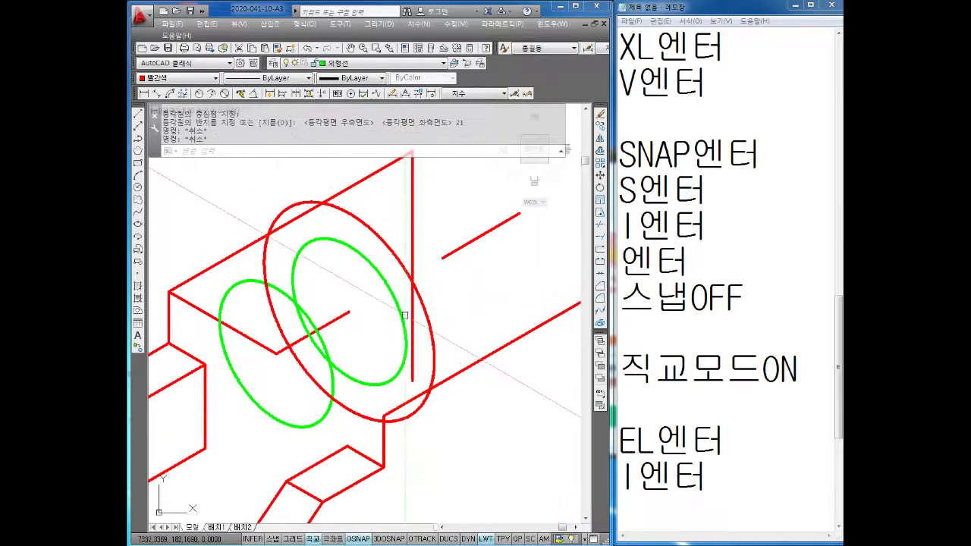
key(Escape)
key(Escape)
key(Escape)
Step: Copy the red and green ellipse pair from their centre further along the bore axis
text(co)
key(Return)
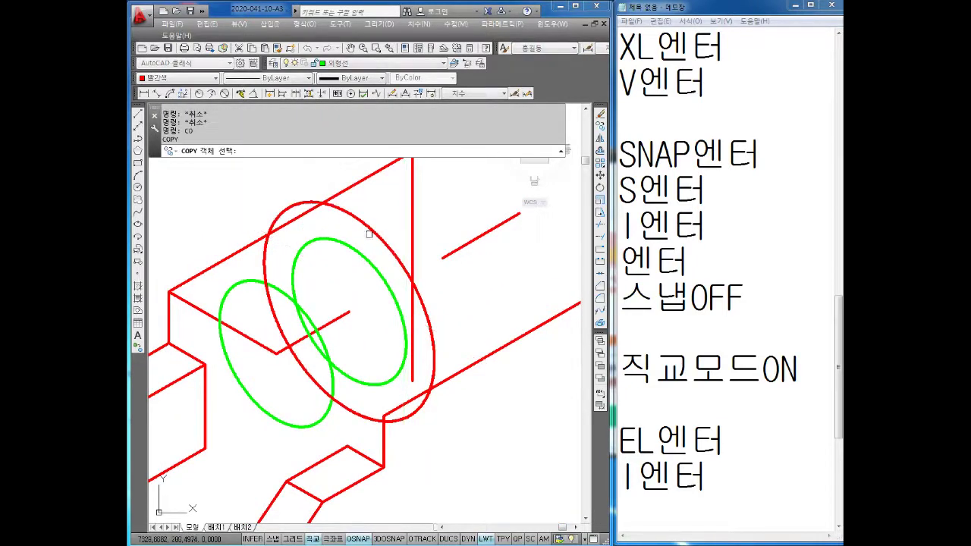
click(397, 222)
click(346, 265)
key(Return)
click(349, 312)
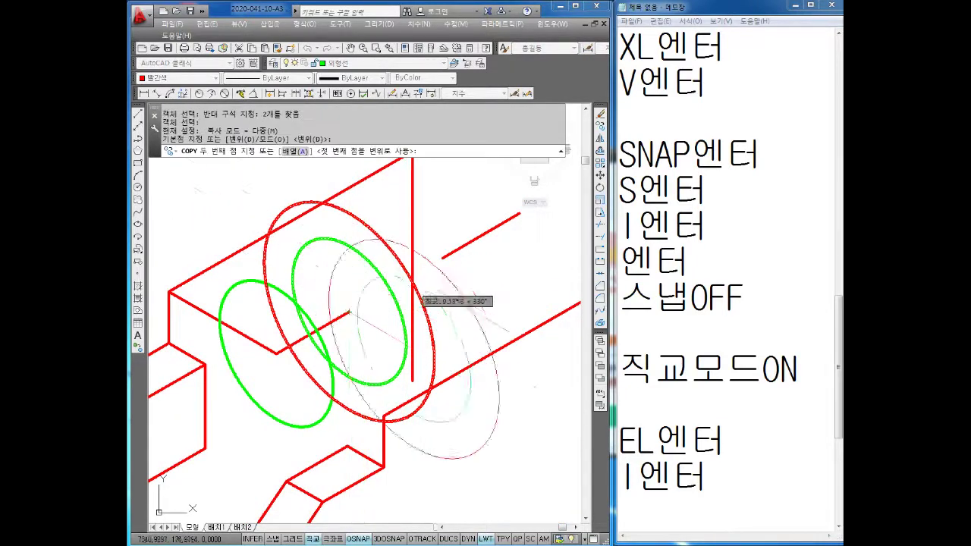
click(442, 257)
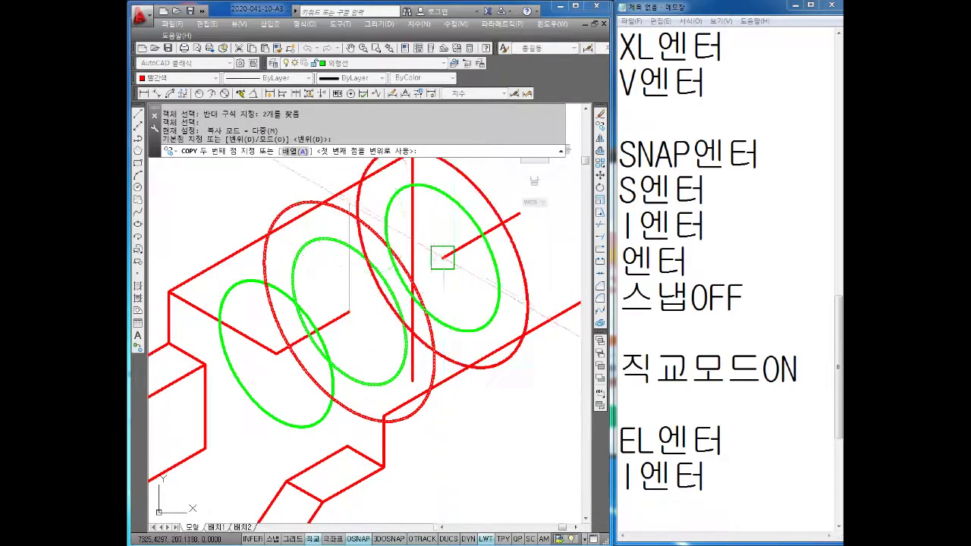
middle_drag(472, 242, 400, 285)
key(Escape)
key(Escape)
key(Escape)
key(Escape)
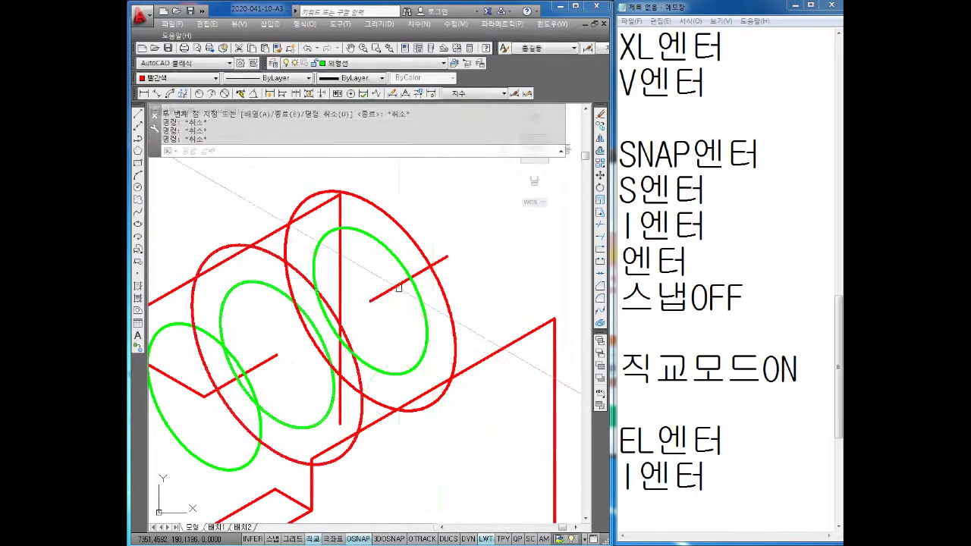
Step: Start a copy of the green ellipse from its centre, then cancel it
text(co)
key(Return)
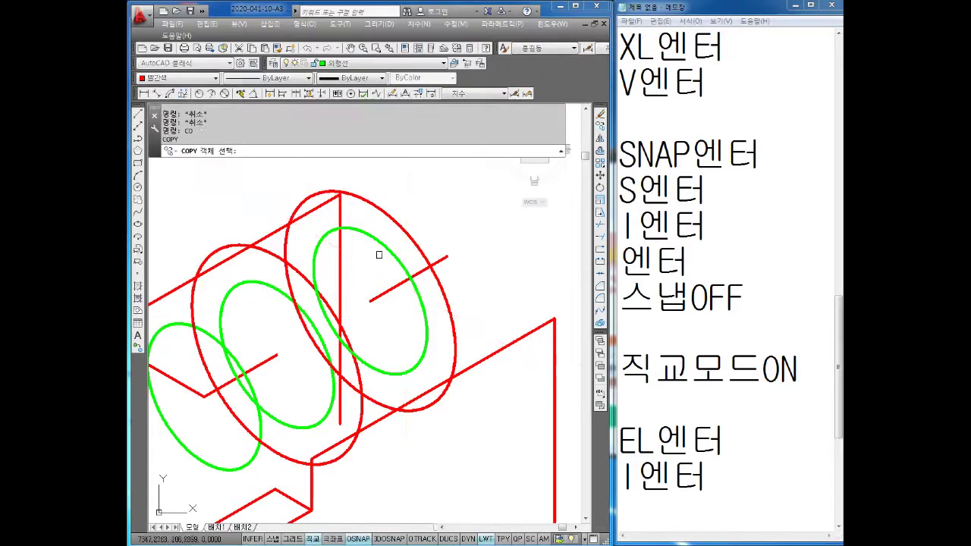
click(384, 251)
key(Return)
click(369, 300)
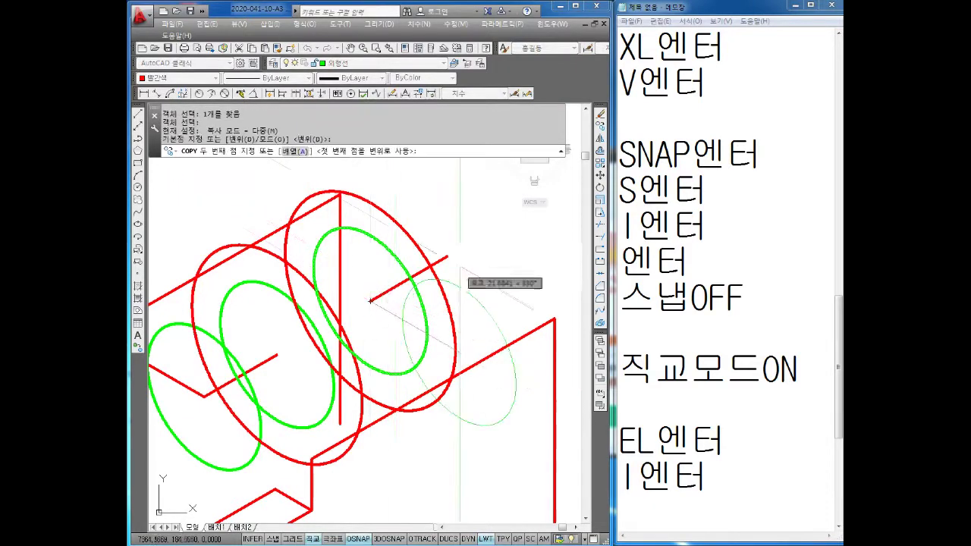
scroll(424, 292, down, 3)
key(Escape)
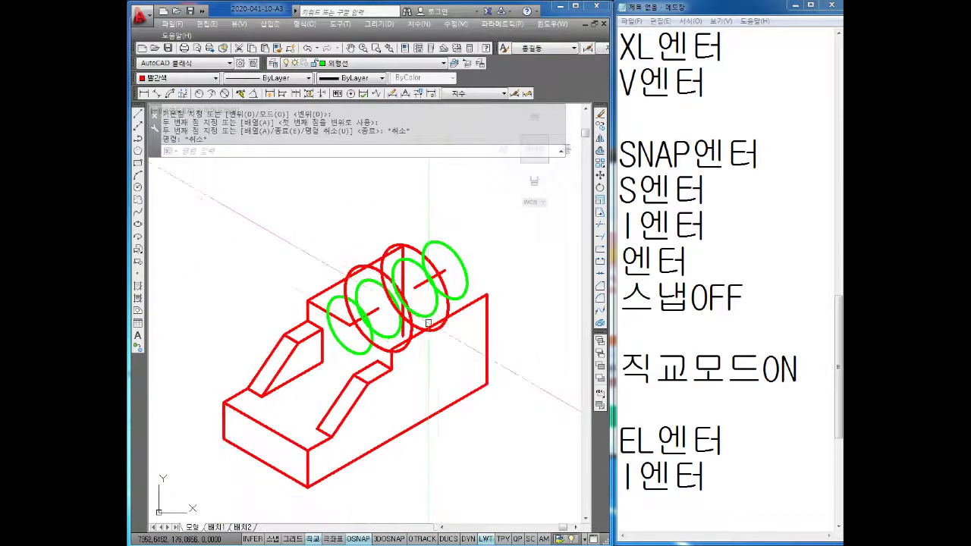
scroll(373, 331, up, 2)
scroll(373, 331, up, 1)
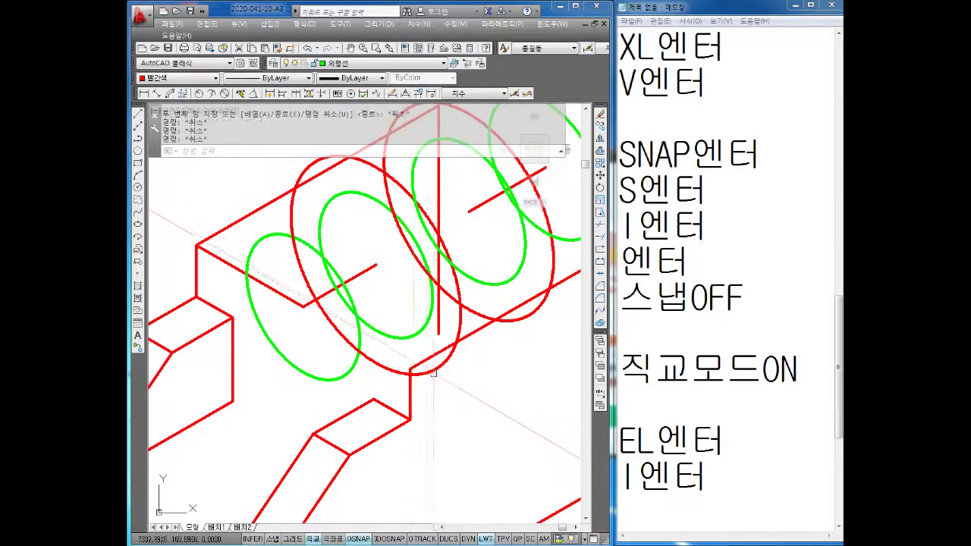
key(Escape)
key(Escape)
key(Escape)
Step: Choose the sloped red edge as the cutting edge for a trim
click(292, 302)
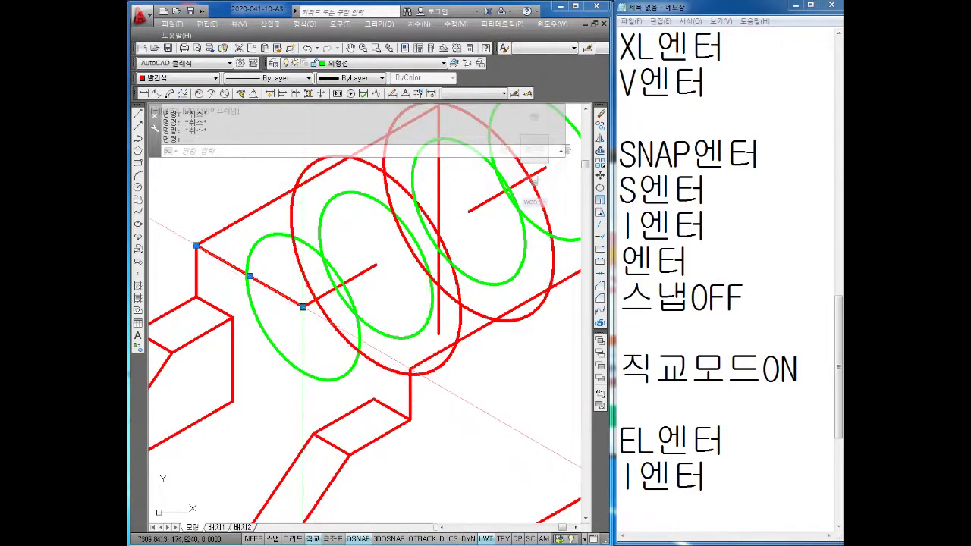
click(304, 306)
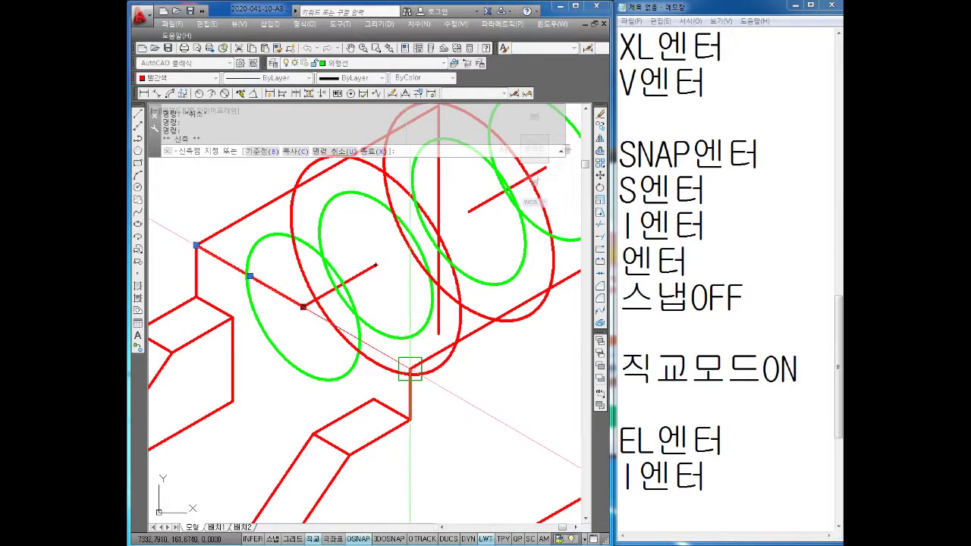
key(Escape)
key(Escape)
key(Escape)
middle_drag(321, 310, 339, 320)
text(tr)
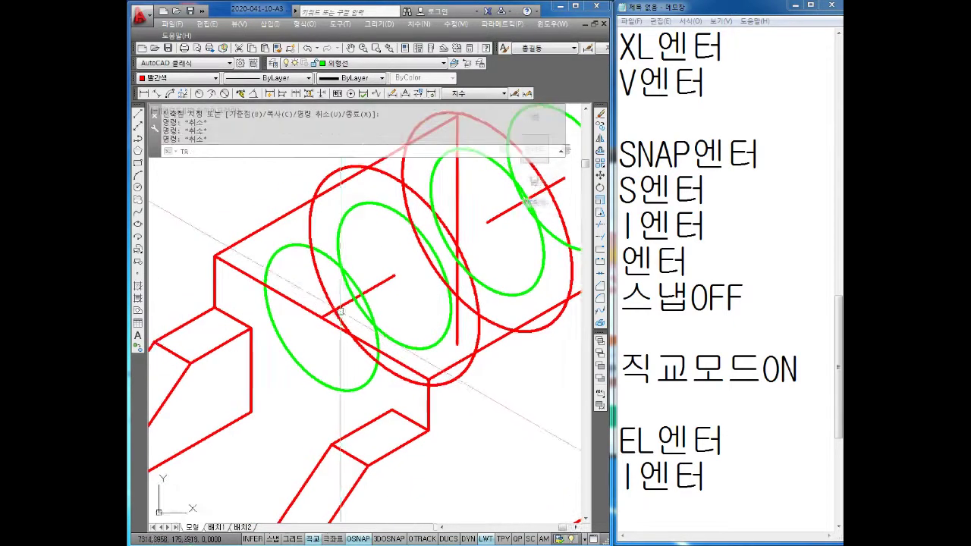
key(Return)
click(295, 306)
Step: Trim away the green ellipse's upper-left arc and the edge segment crossing it
key(Return)
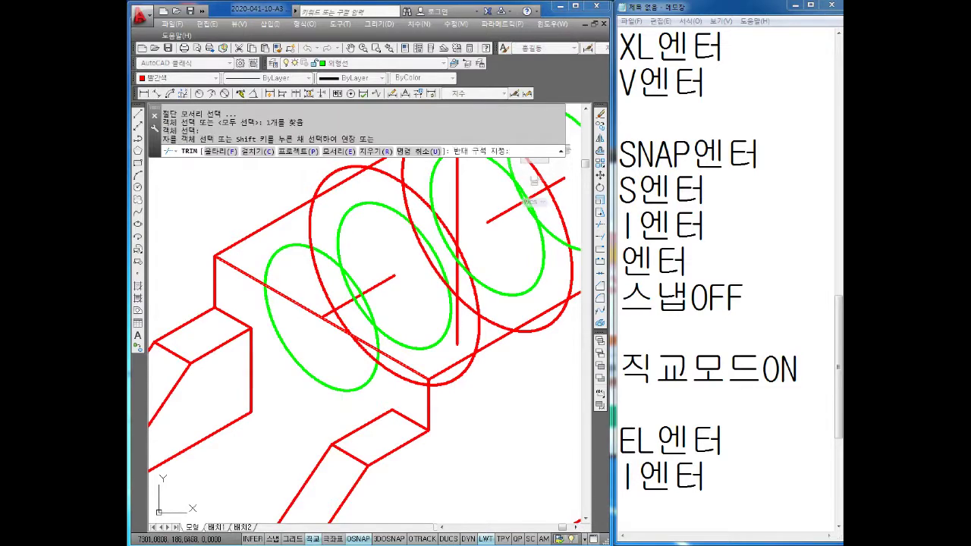
click(274, 246)
key(Return)
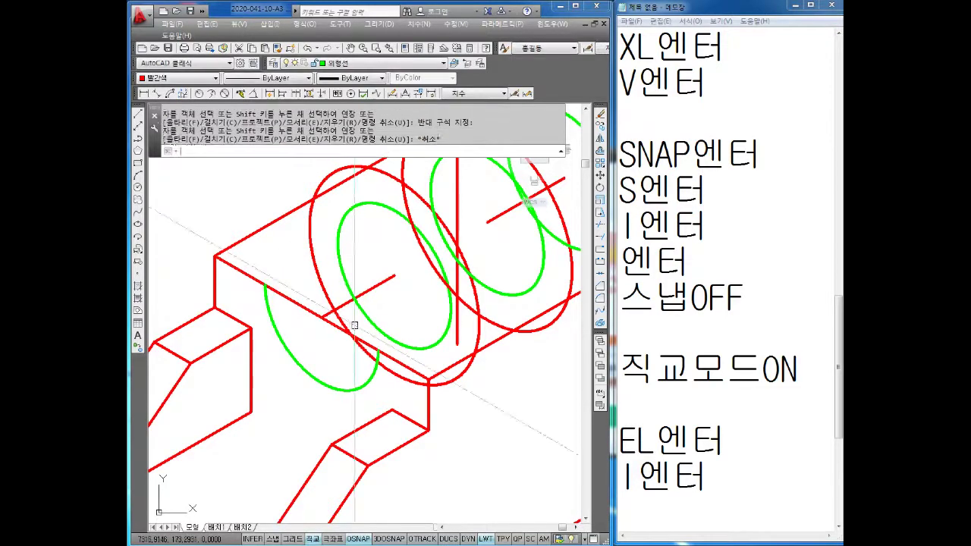
text(tr)
key(Return)
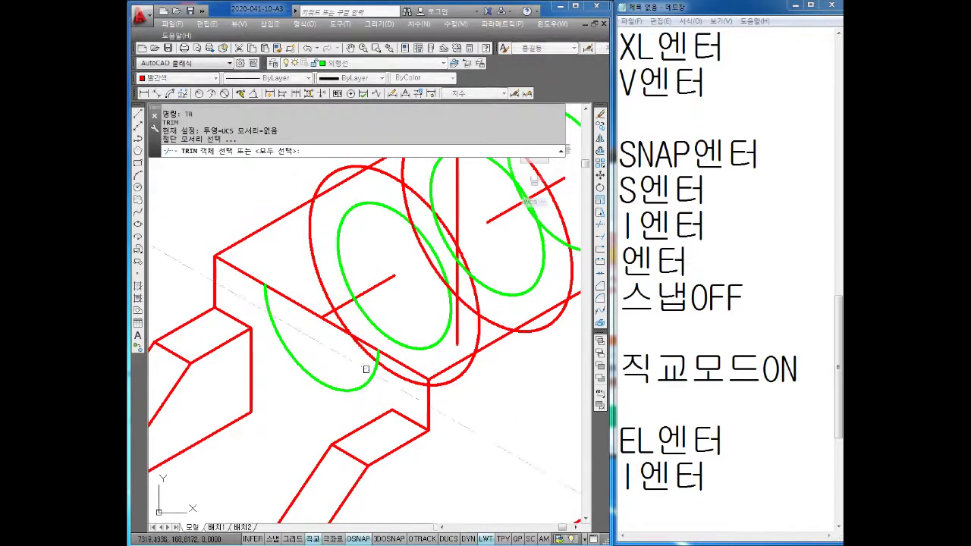
key(Return)
click(300, 306)
scroll(333, 318, up, 2)
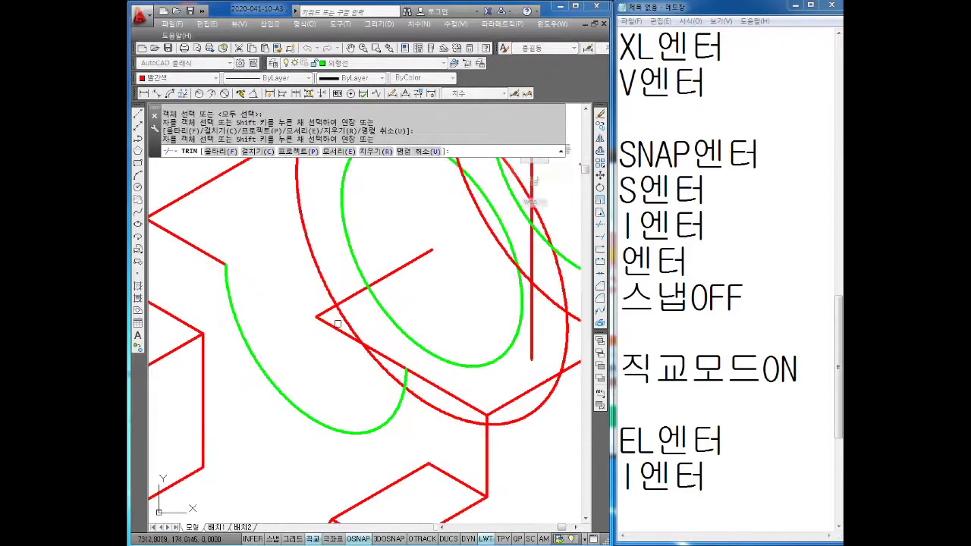
scroll(389, 355, down, 4)
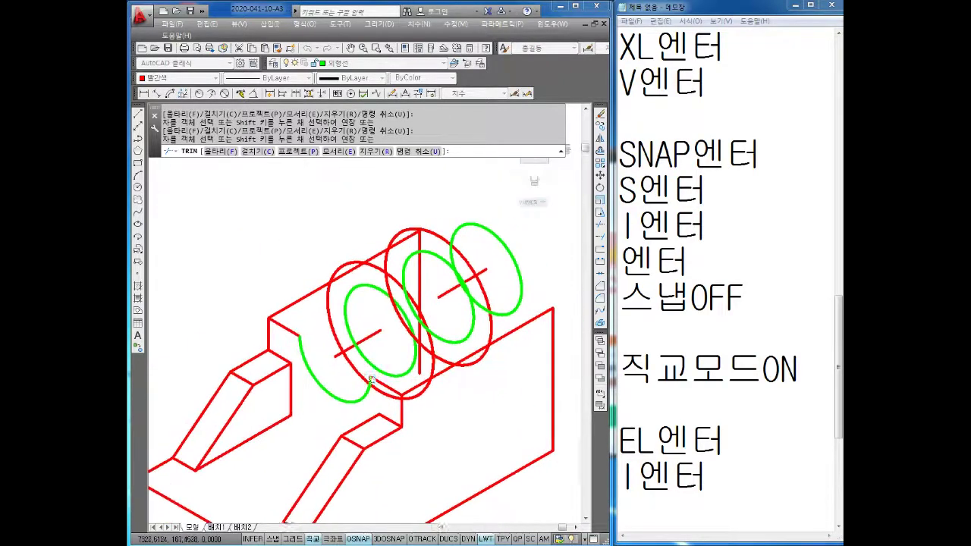
key(Escape)
key(Escape)
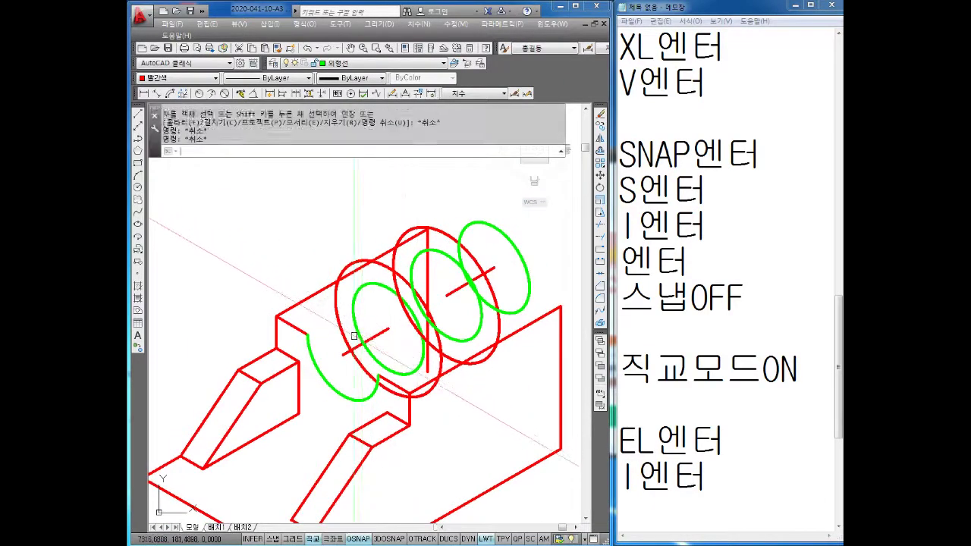
key(Escape)
key(Escape)
key(Escape)
Step: Draw a short guide line from the ellipse arc's end along the bore axis
key(Return)
scroll(302, 310, up, 1)
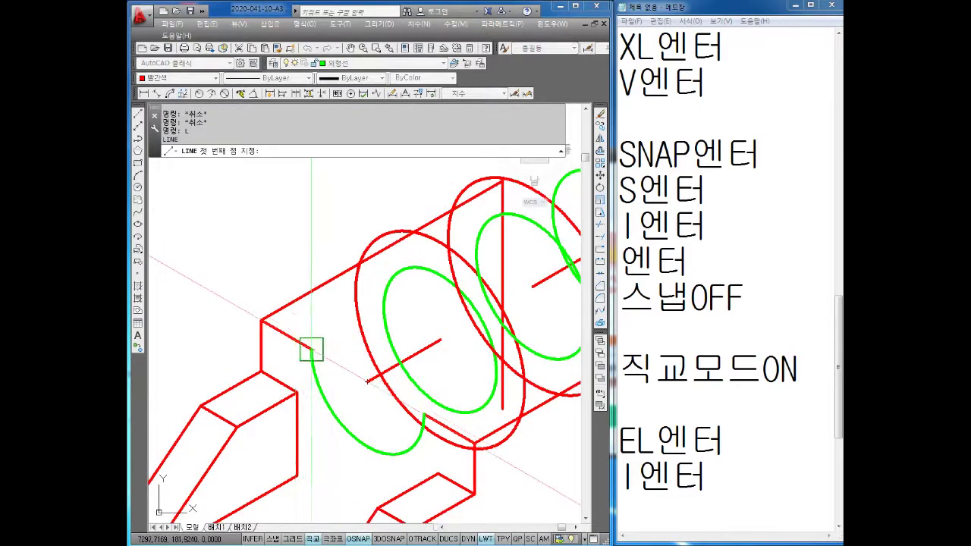
click(311, 349)
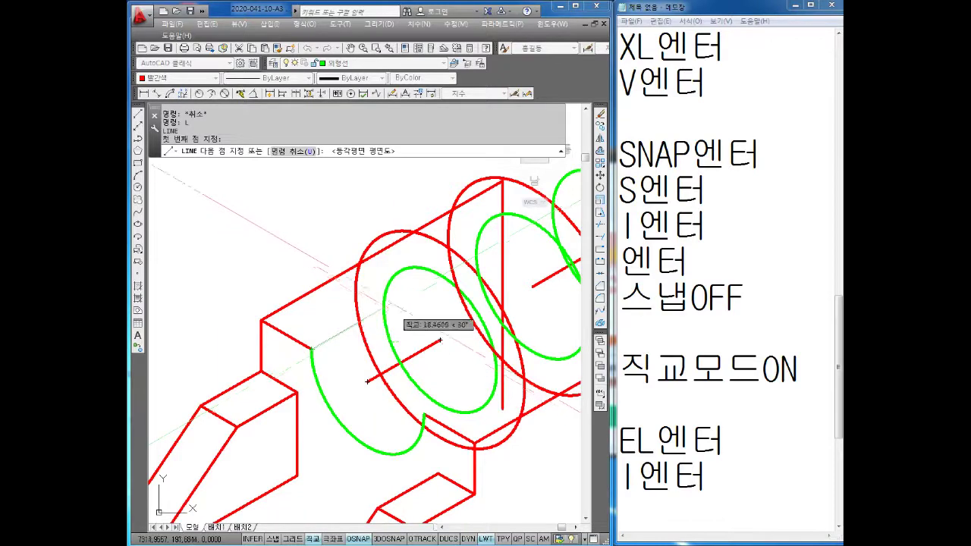
scroll(390, 307, up, 2)
scroll(394, 376, down, 2)
scroll(393, 312, down, 2)
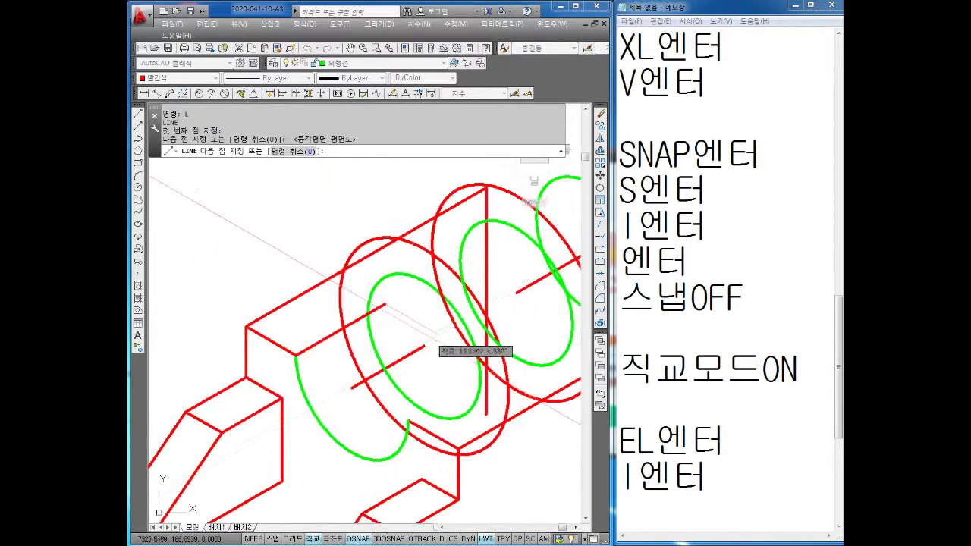
key(Escape)
key(Escape)
key(Escape)
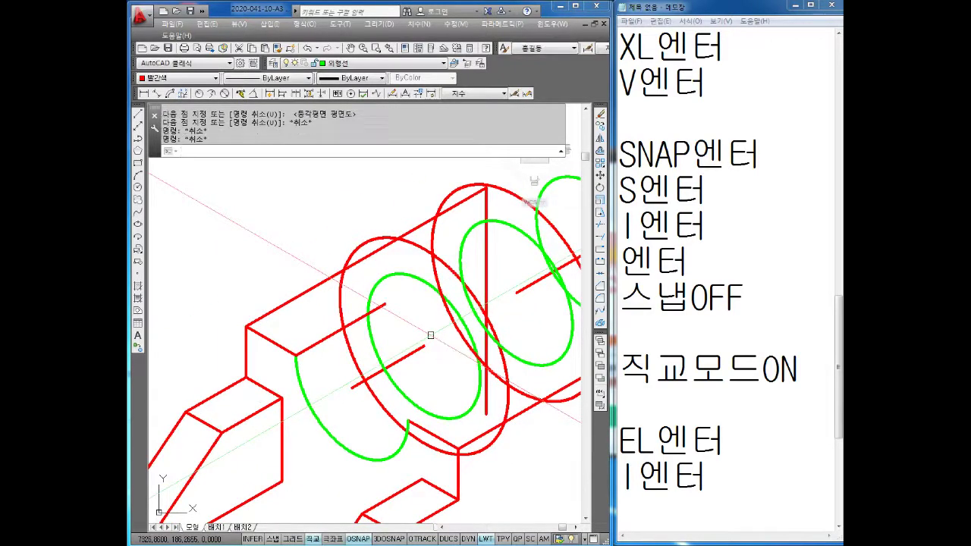
middle_drag(430, 334, 390, 321)
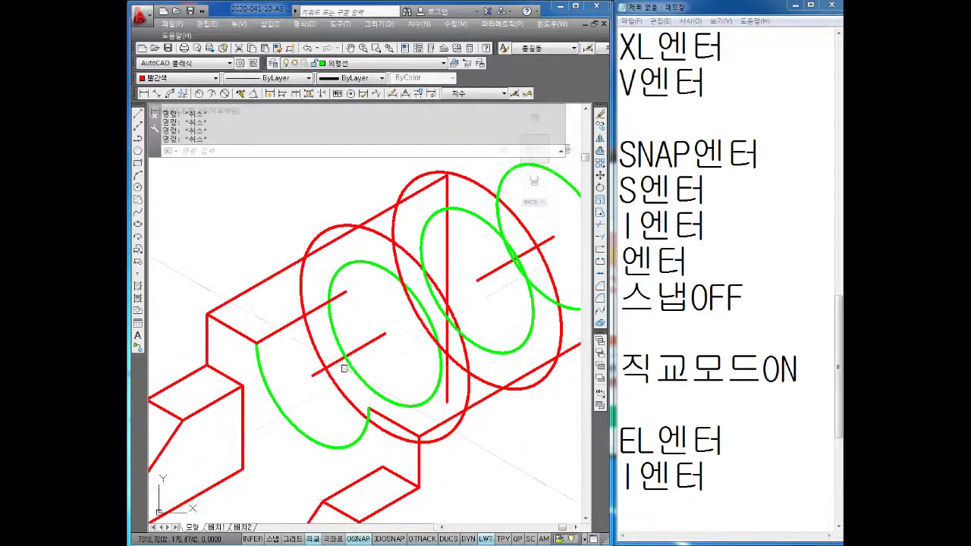
text(co)
key(Return)
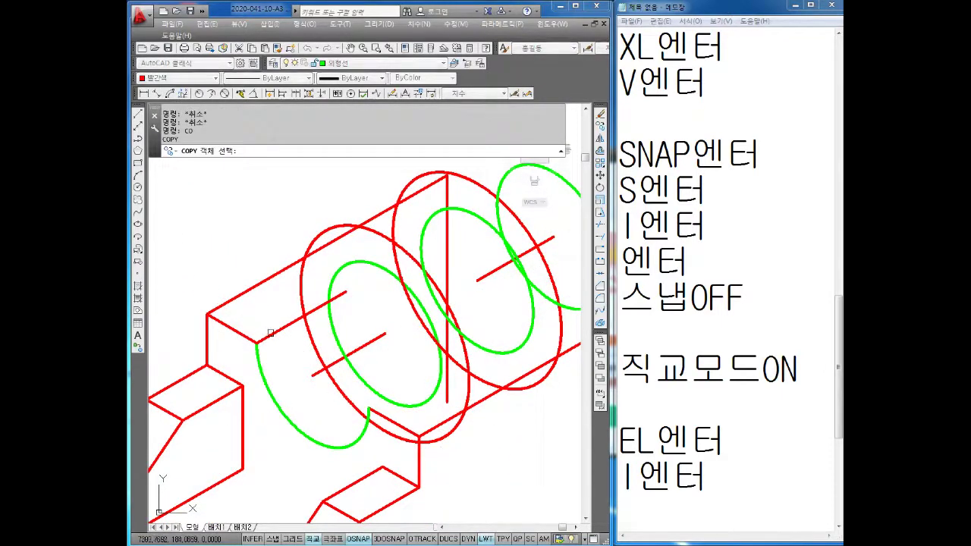
Step: Pick a base point for the pending copy, then cancel it
key(Return)
click(369, 410)
scroll(383, 377, up, 2)
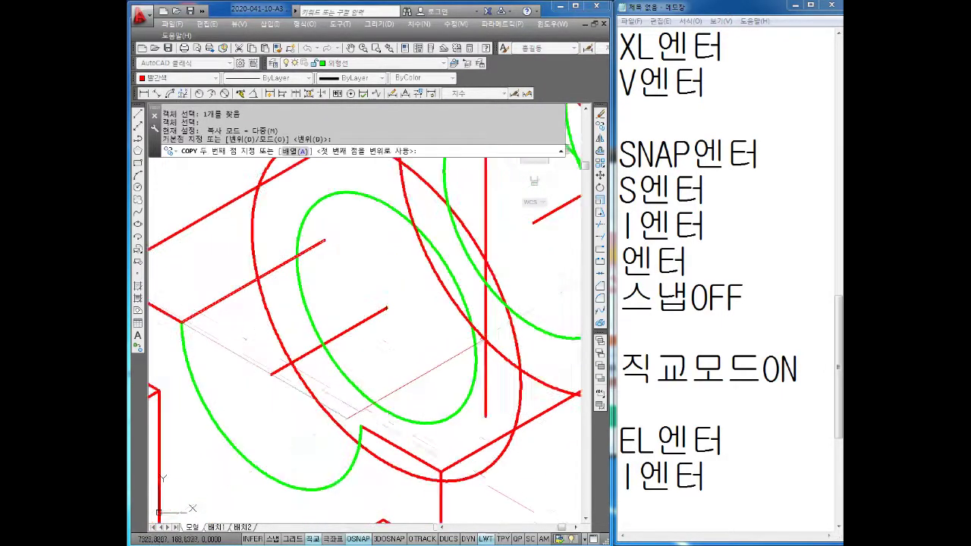
key(Escape)
scroll(425, 387, down, 3)
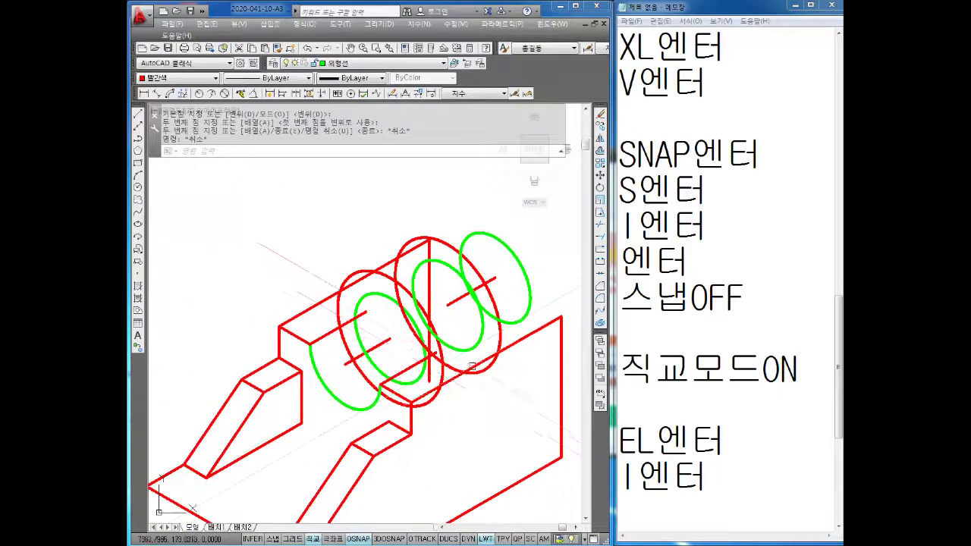
scroll(420, 342, up, 1)
key(Escape)
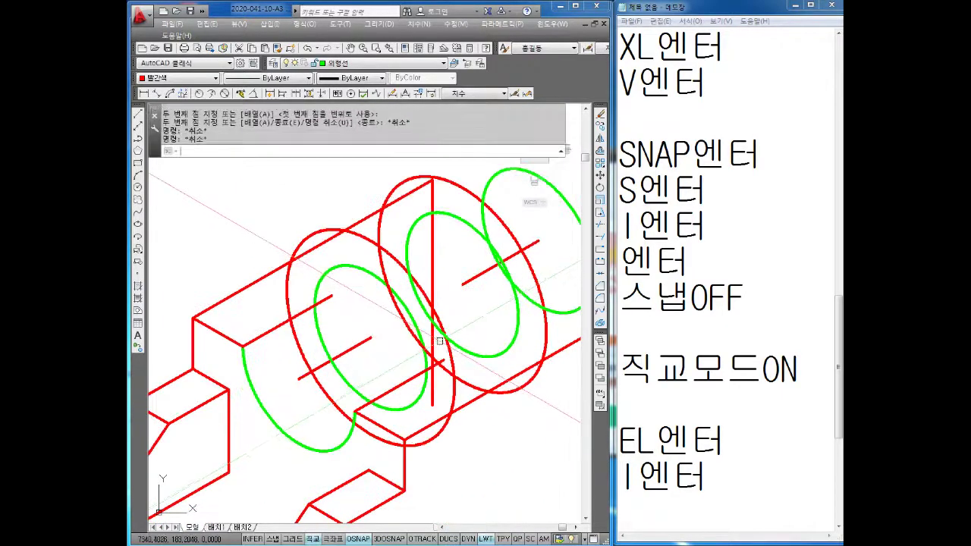
scroll(409, 342, up, 1)
key(Escape)
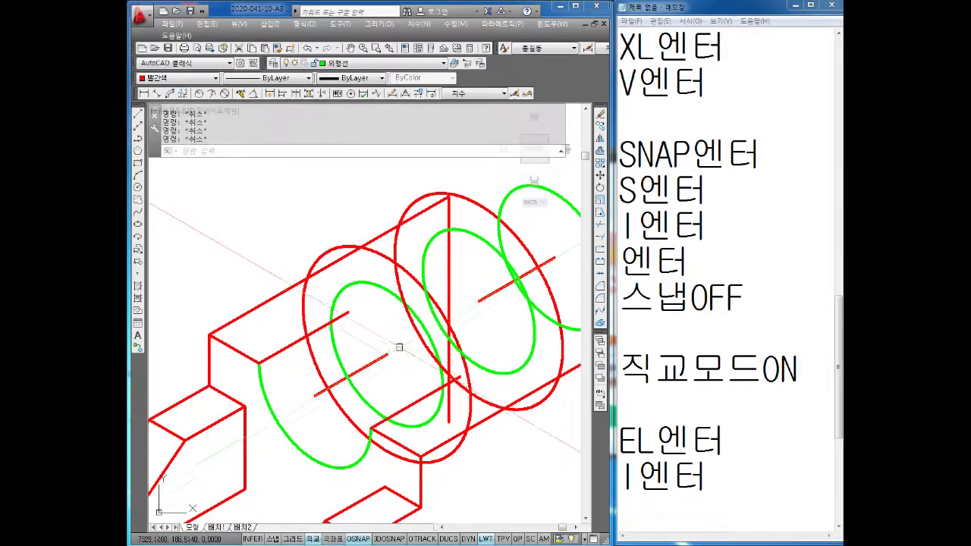
Step: Trim the red line piece inside the front ellipse and a short leftover red segment
text(TR)
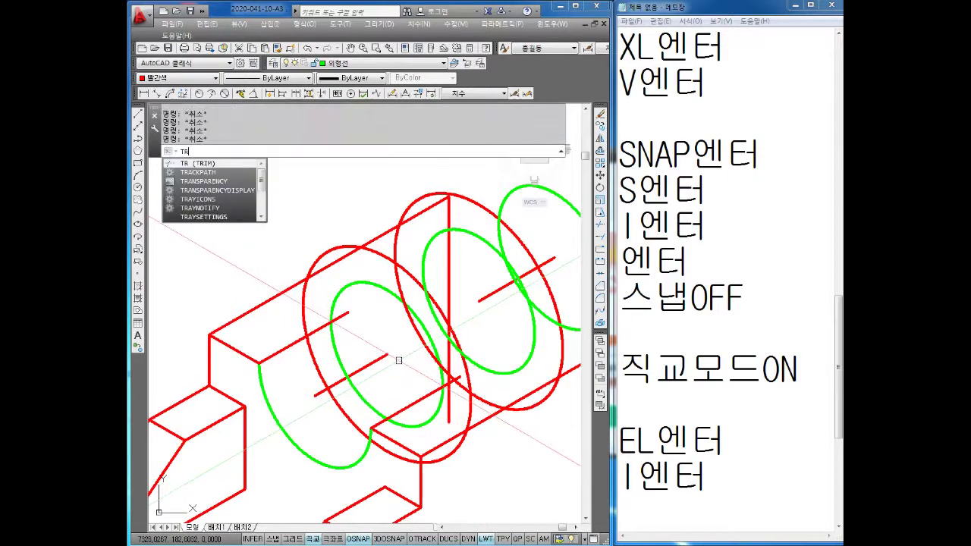
key(Return)
key(Return)
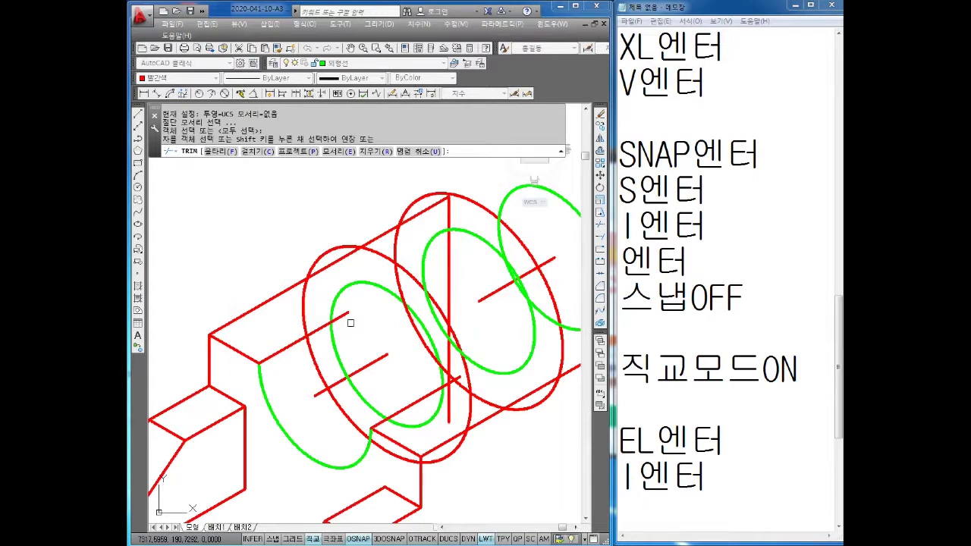
click(341, 316)
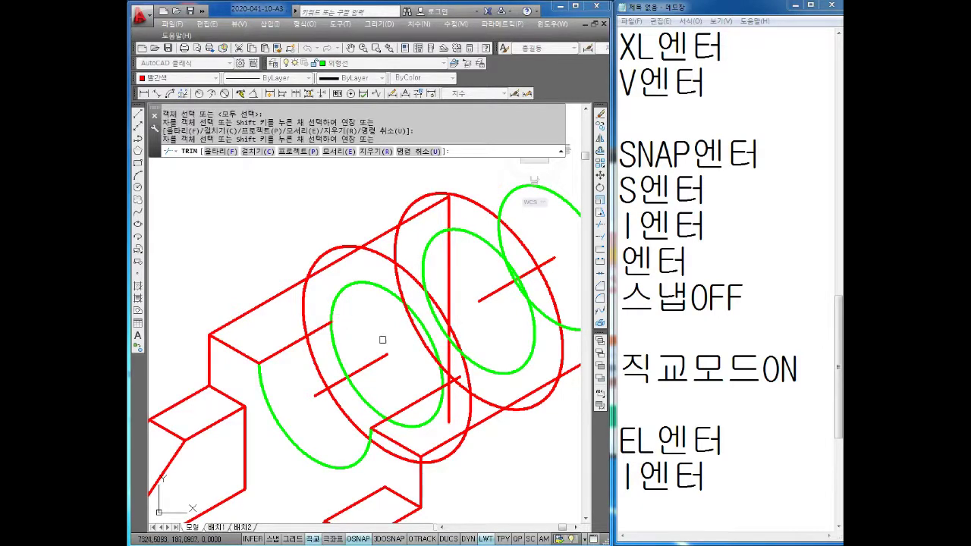
scroll(460, 400, up, 3)
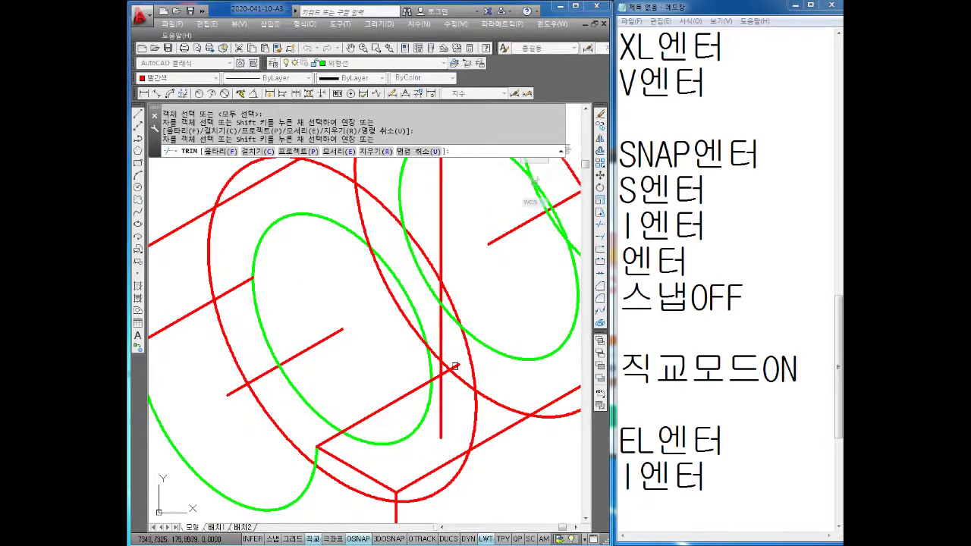
click(454, 366)
scroll(454, 366, up, 3)
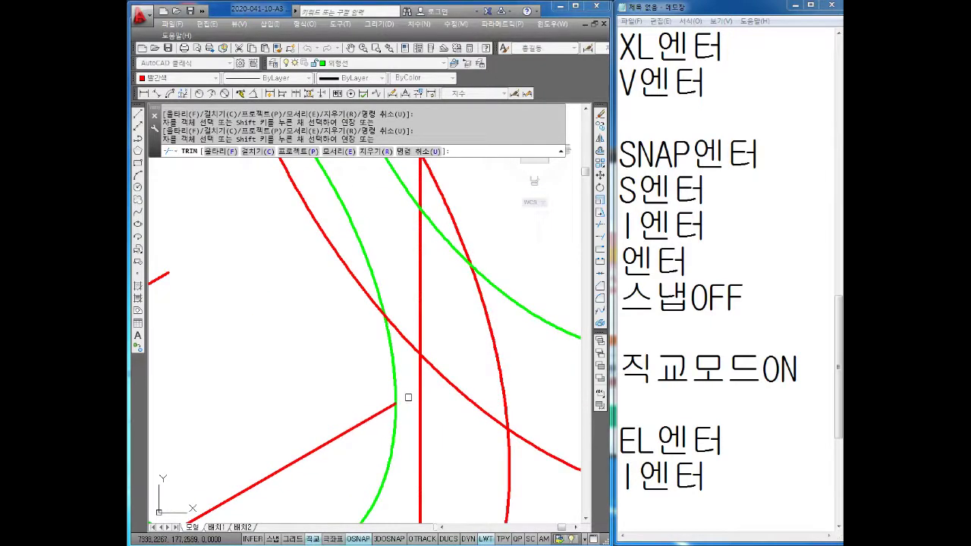
scroll(394, 379, down, 3)
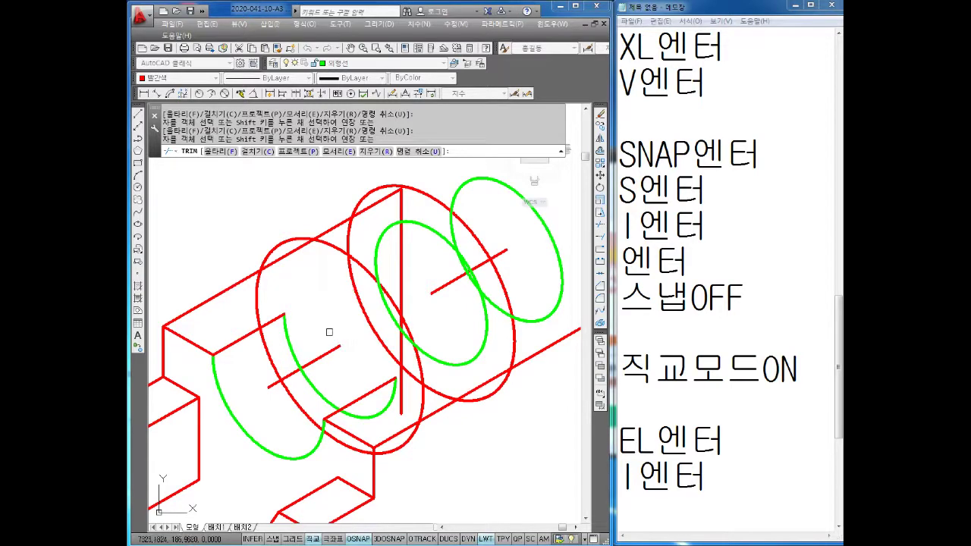
middle_drag(311, 323, 314, 332)
key(Escape)
key(Escape)
key(Escape)
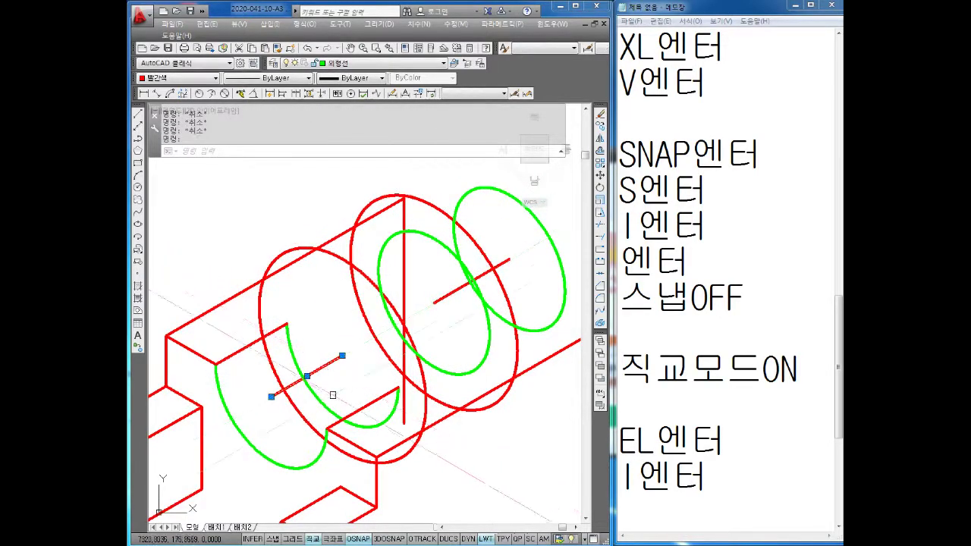
Step: Erase the short stray line
key(Delete)
key(Escape)
scroll(304, 333, up, 5)
Step: Draw a red 30° isometric edge line from the block corner near the notch
key(Escape)
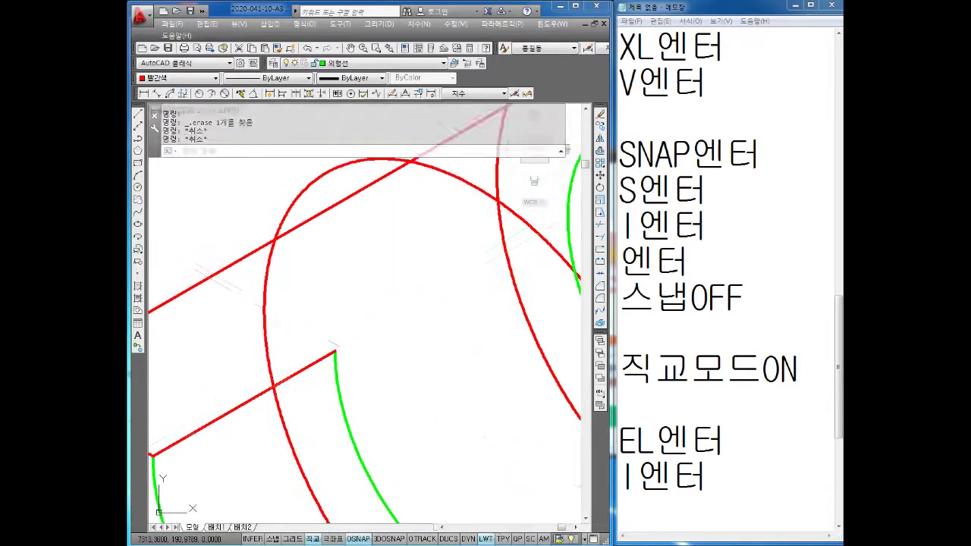
text(L)
key(Return)
click(336, 350)
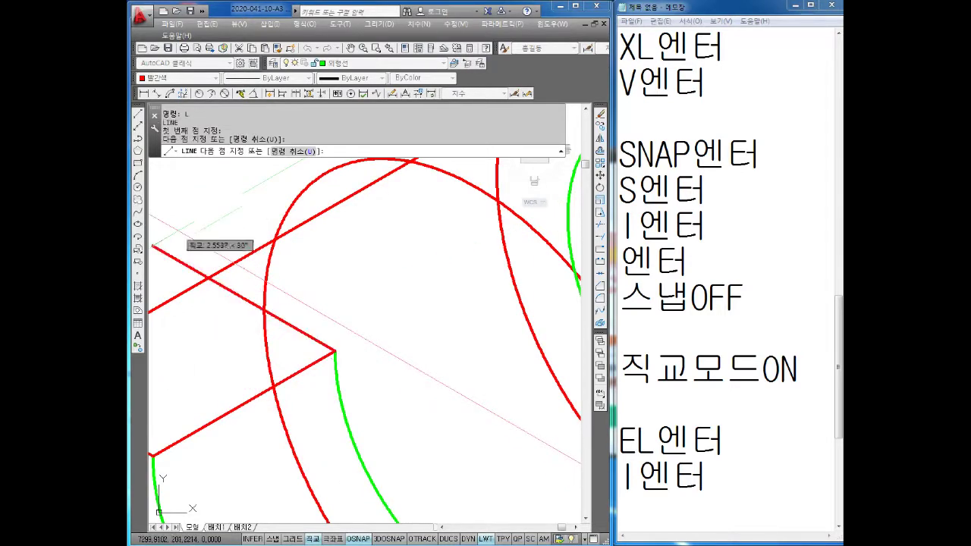
click(152, 245)
key(Return)
Step: Erase the vertical red line running through the middle cylinder ring
text(tr)
key(Return)
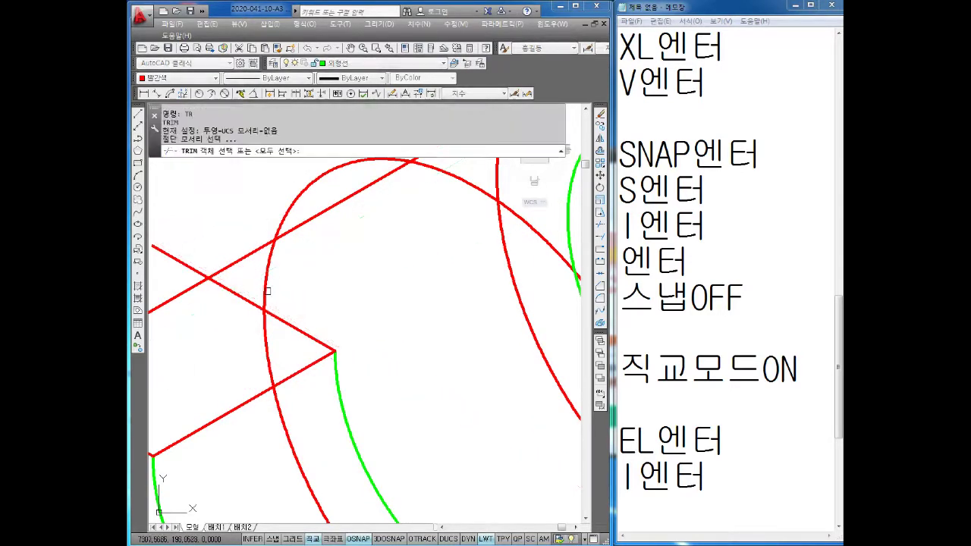
key(Return)
scroll(265, 340, down, 2)
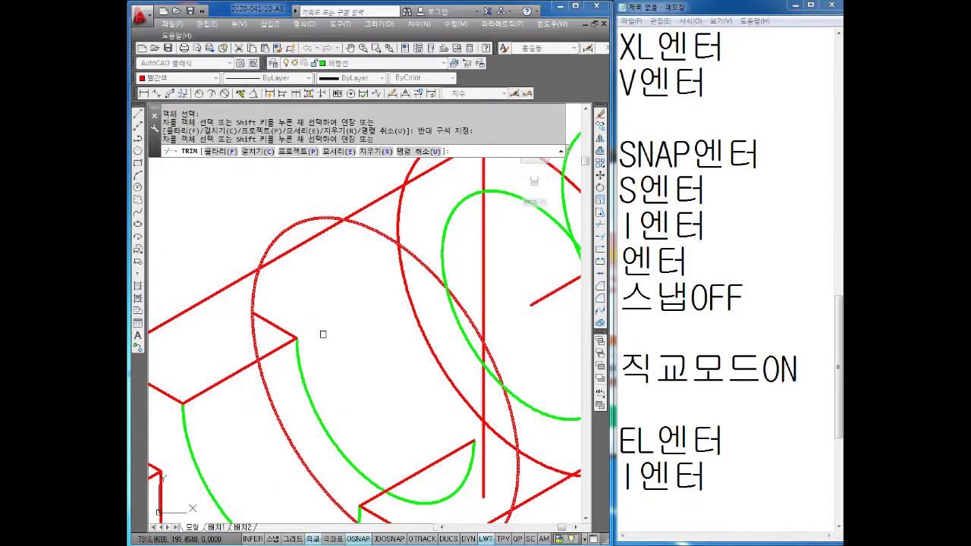
scroll(323, 334, down, 2)
key(Escape)
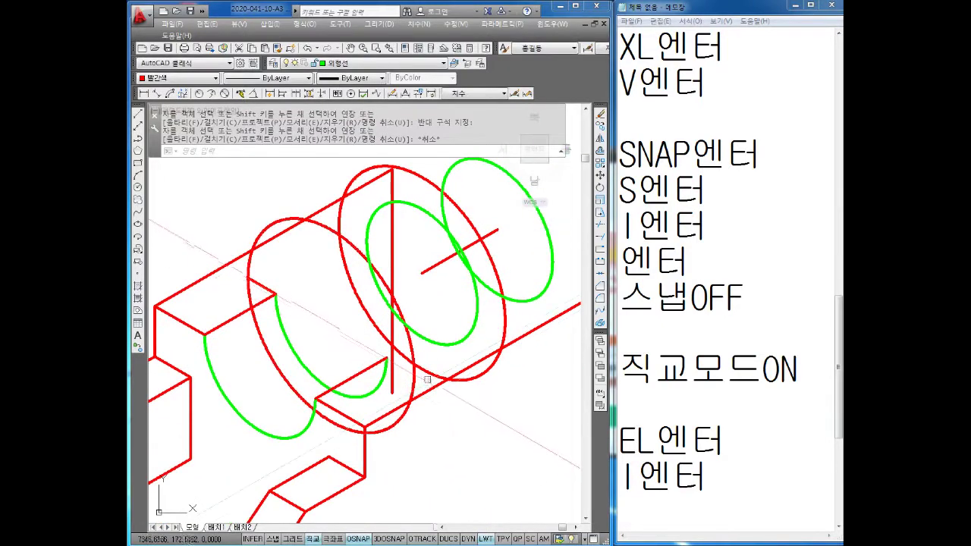
scroll(427, 379, up, 2)
key(Escape)
key(Escape)
scroll(390, 389, down, 3)
scroll(354, 362, up, 2)
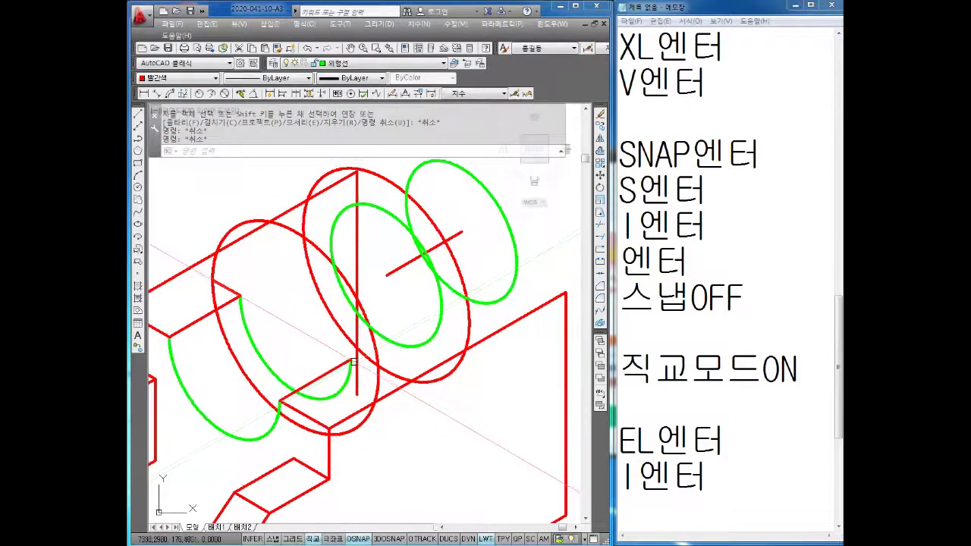
click(356, 255)
key(Delete)
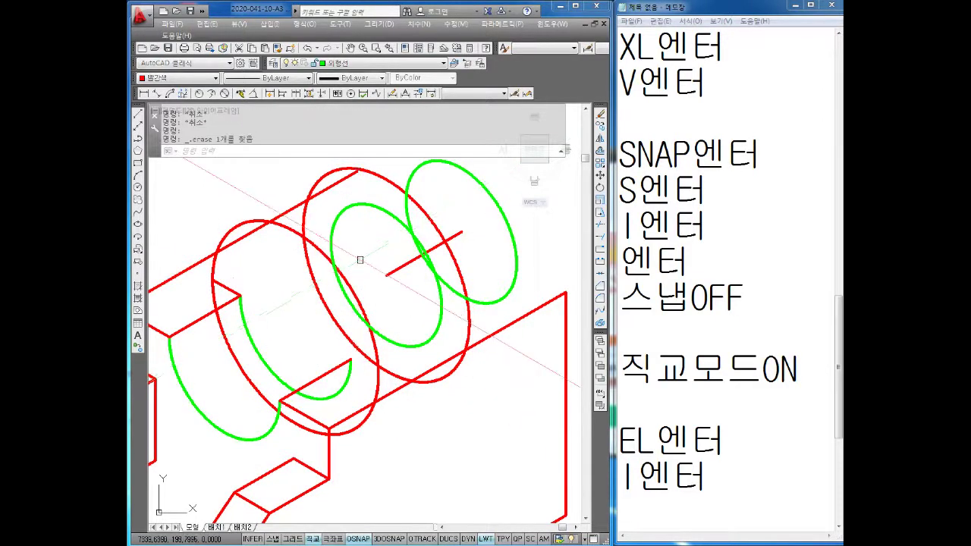
text(L)
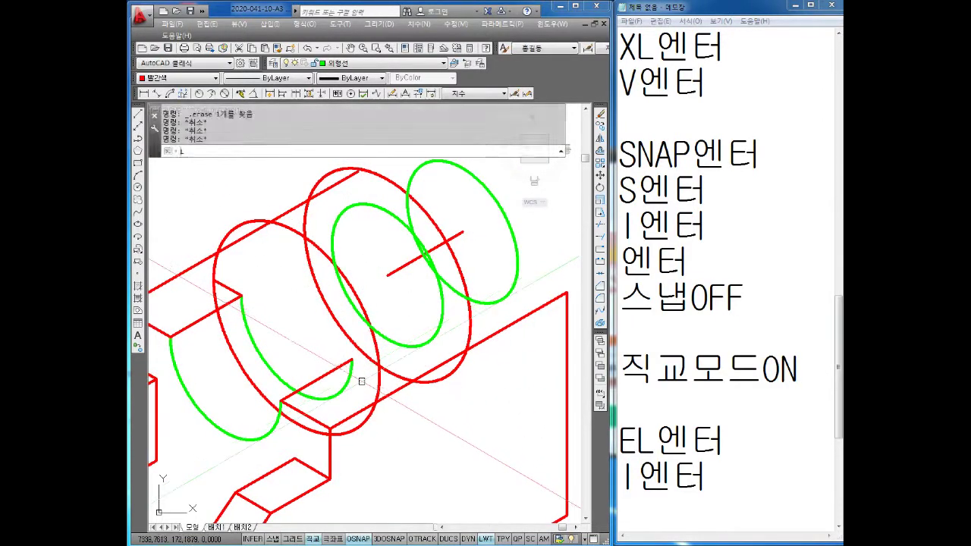
key(Return)
scroll(359, 372, up, 2)
Step: Draw a red line from the green arc's endpoint down below the block edge
click(341, 346)
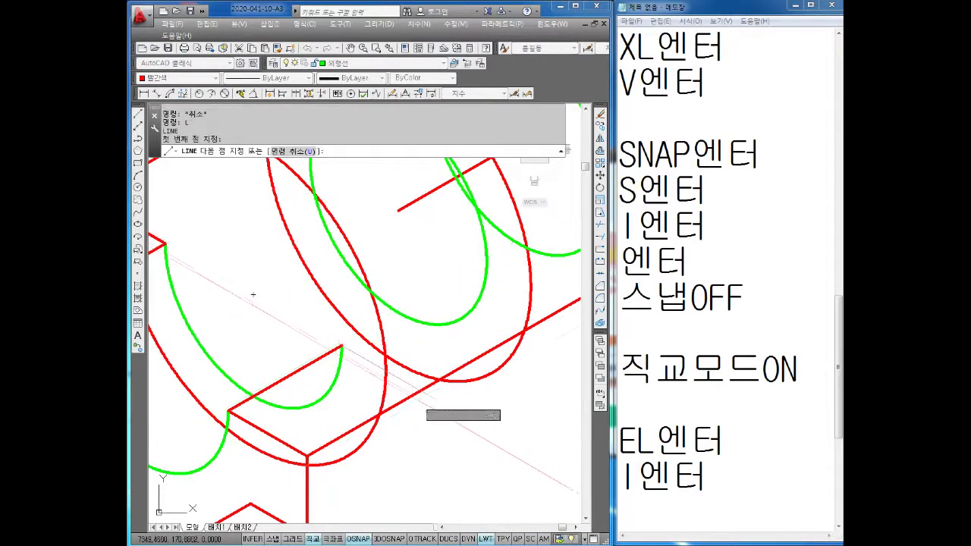
click(472, 419)
key(Return)
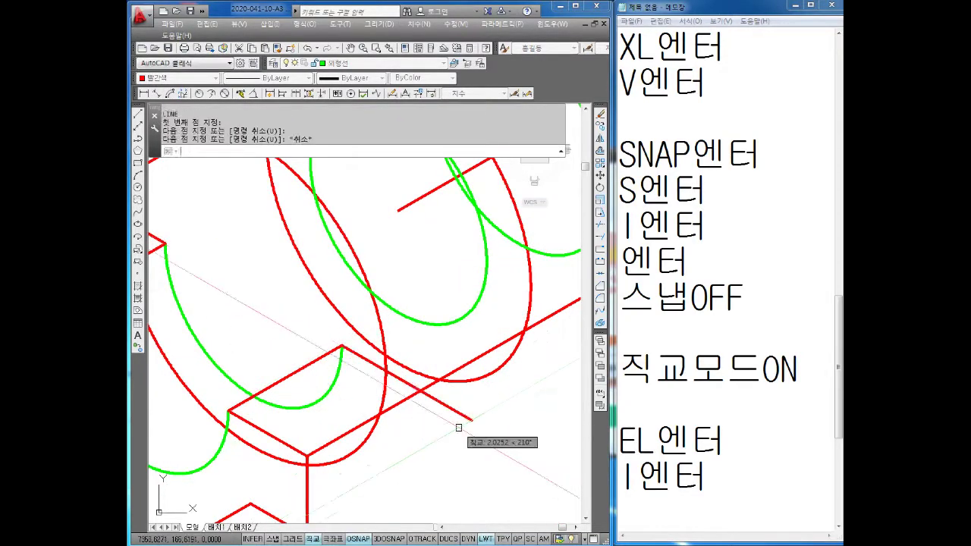
text(tr)
key(Return)
key(Return)
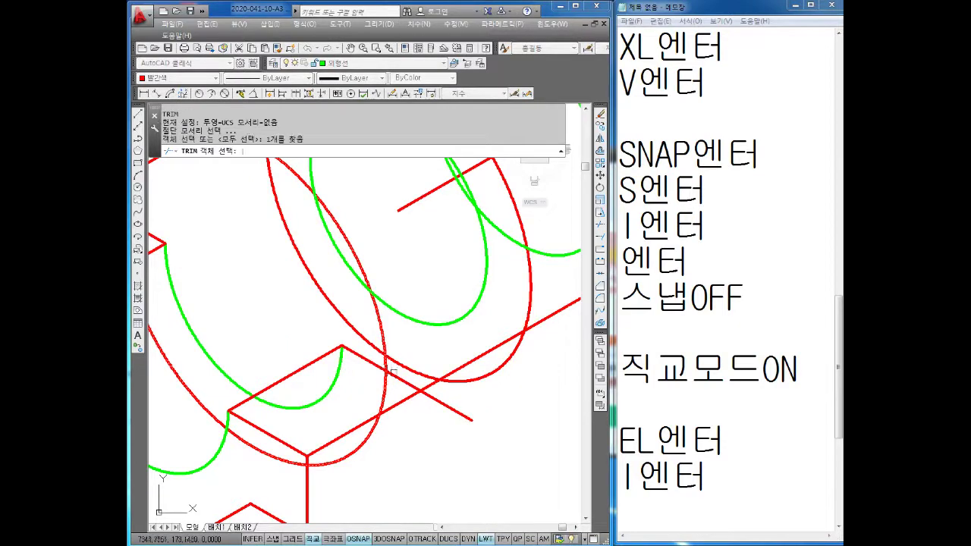
middle_drag(383, 366, 422, 402)
key(Escape)
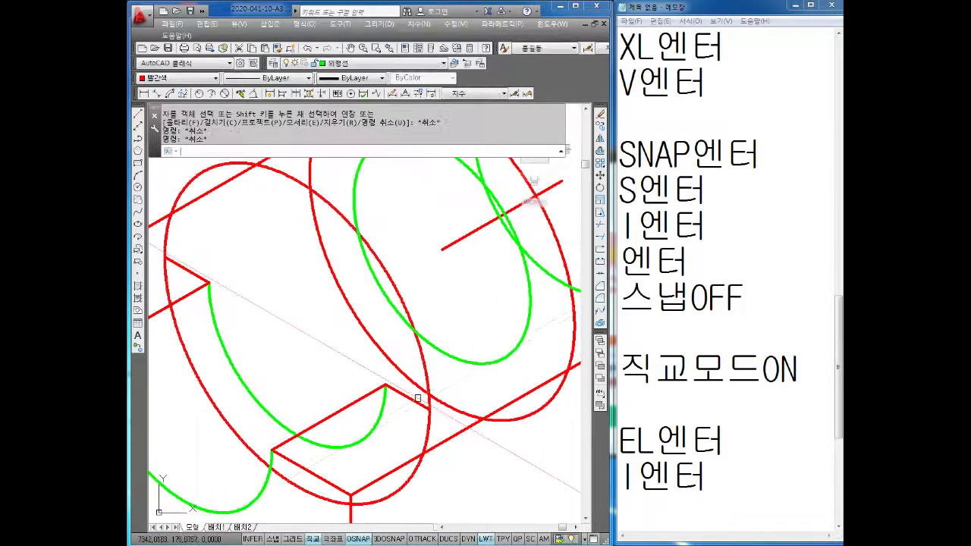
Step: Trim the large ellipse's upper-left arc back to two cutting-edge lines
text(tr)
key(Return)
click(404, 395)
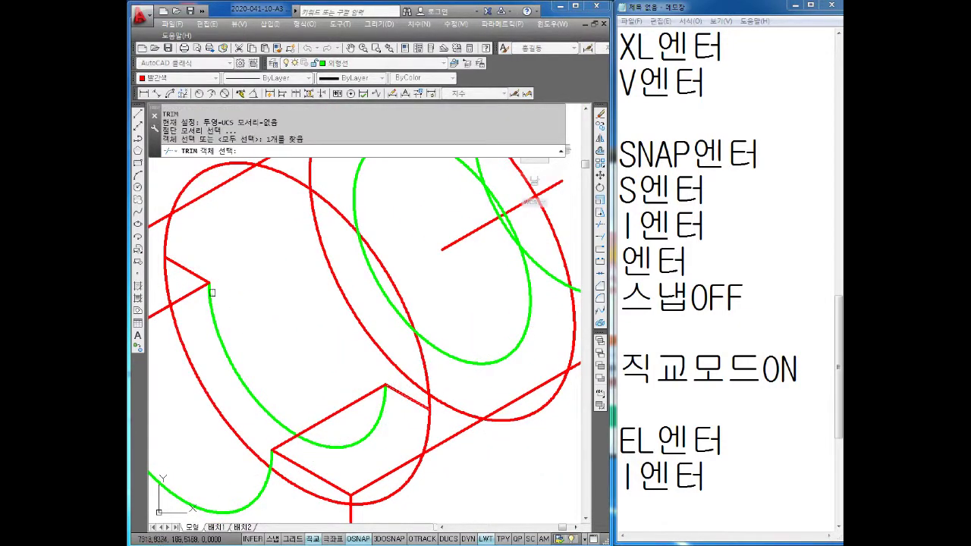
click(193, 271)
key(Return)
click(271, 180)
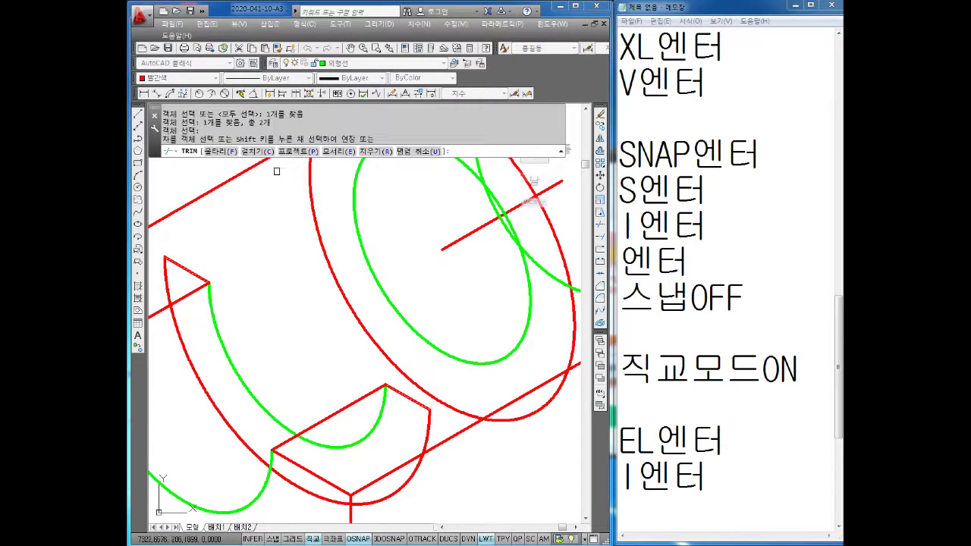
key(Escape)
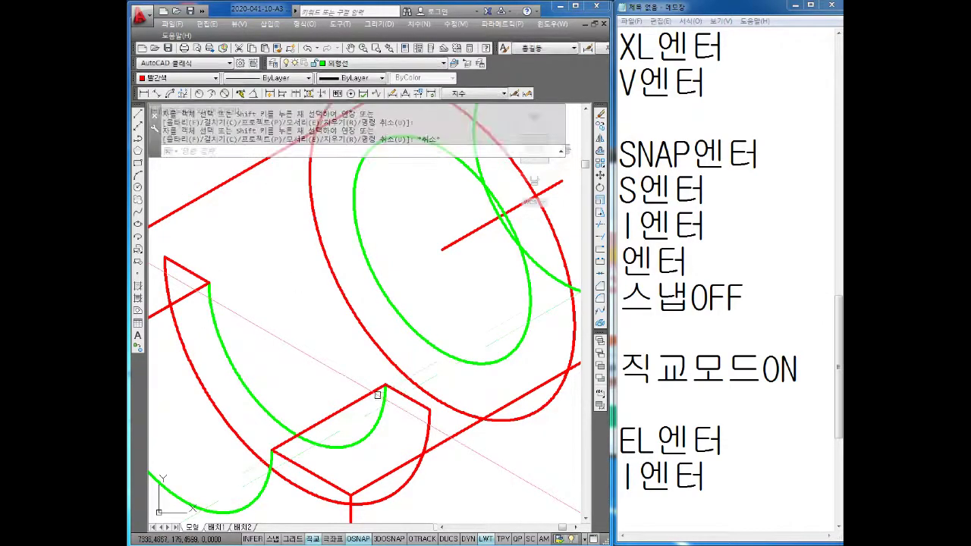
Step: Erase the leftover large red arc on the left with a selection window
middle_drag(389, 401, 385, 390)
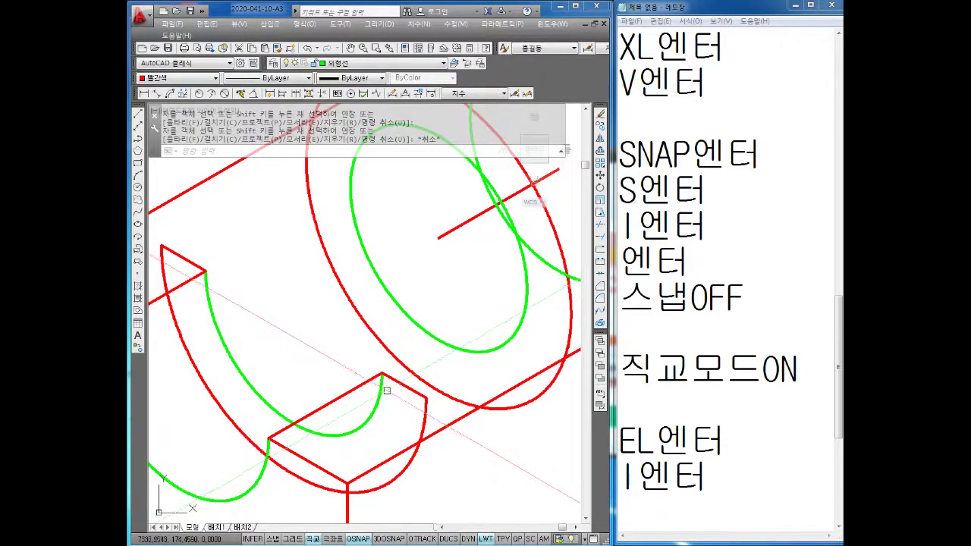
middle_drag(349, 385, 371, 392)
key(Escape)
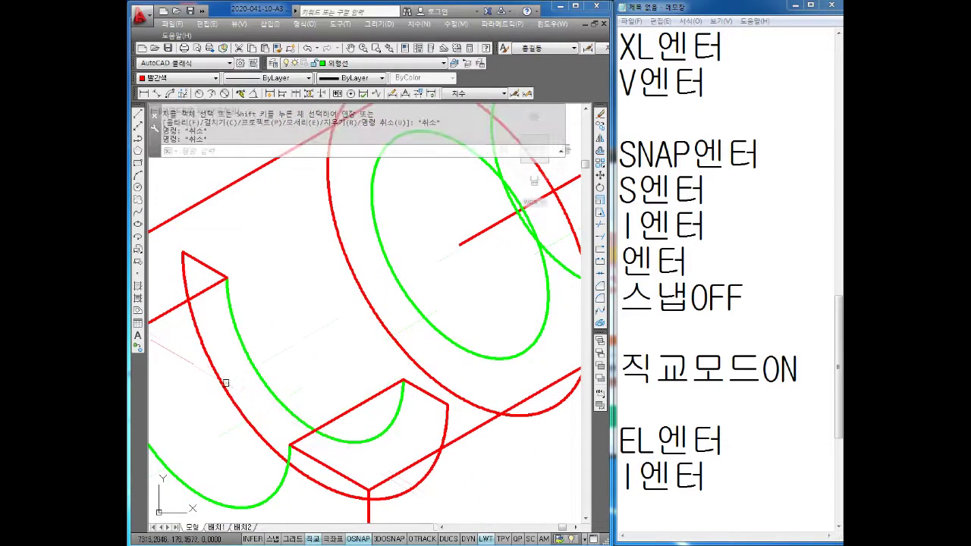
click(172, 352)
click(223, 384)
key(Escape)
key(Delete)
scroll(380, 379, down, 3)
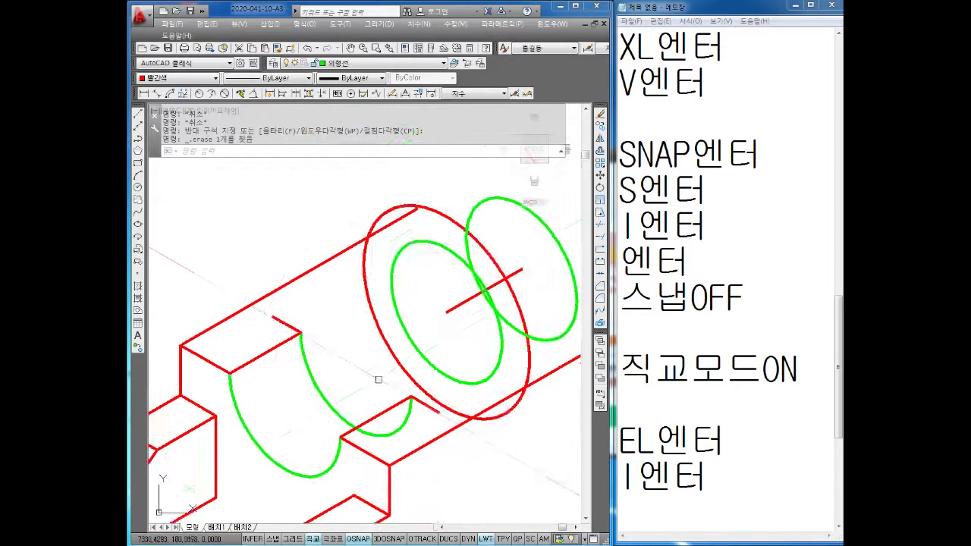
middle_drag(315, 372, 321, 354)
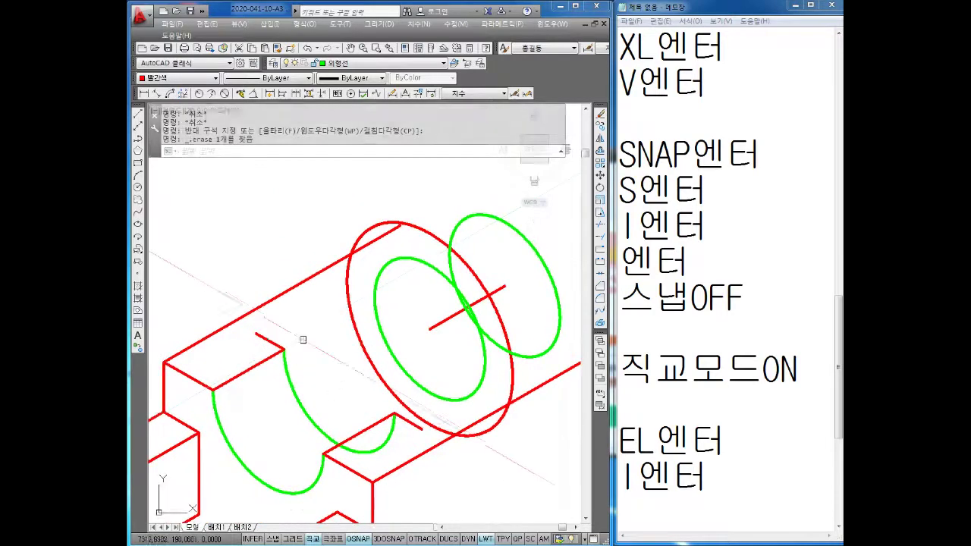
key(Escape)
key(Escape)
key(Escape)
Step: Draw a red guide line across the block to serve as a cutting edge
text(l)
key(Return)
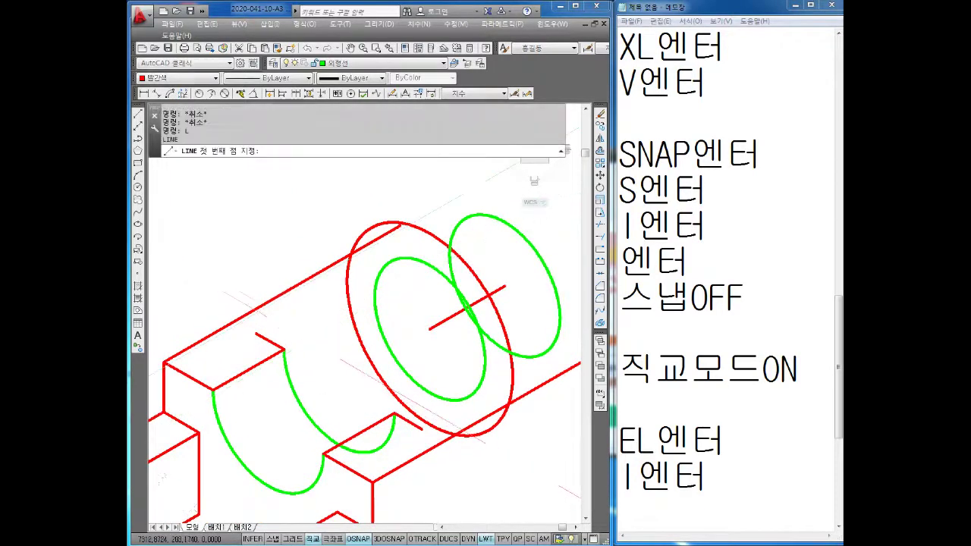
scroll(258, 311, up, 2)
click(254, 347)
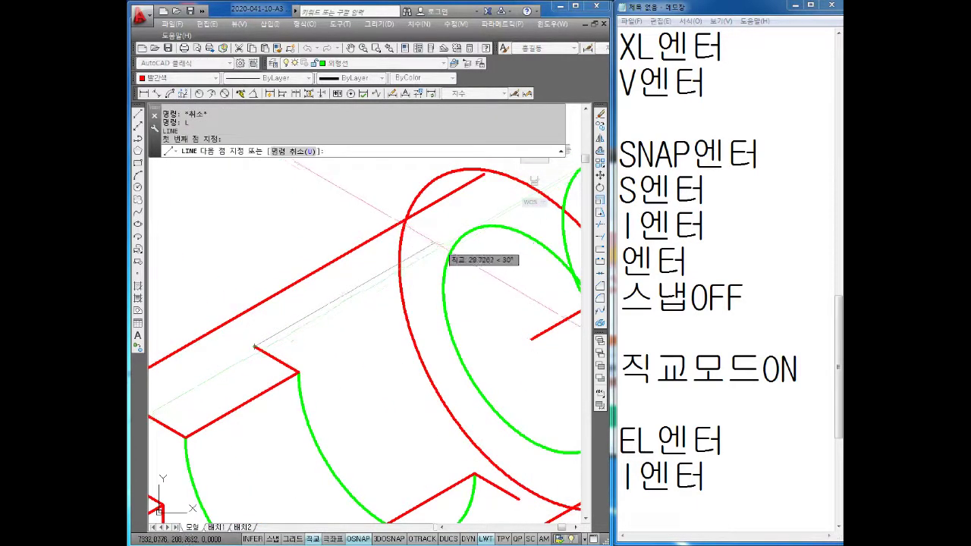
click(437, 227)
key(Escape)
middle_drag(437, 228, 266, 156)
key(Return)
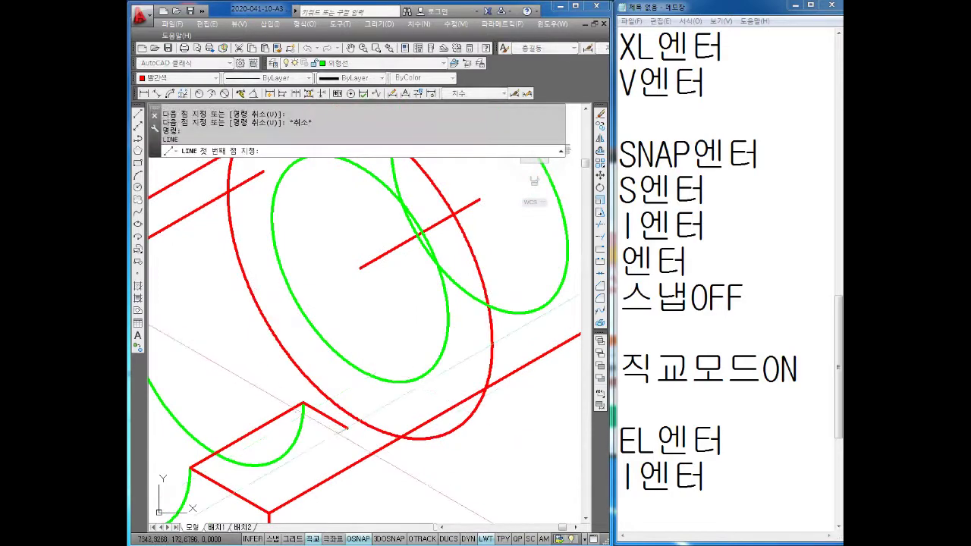
click(348, 429)
scroll(481, 364, down, 2)
key(Escape)
key(Escape)
key(Escape)
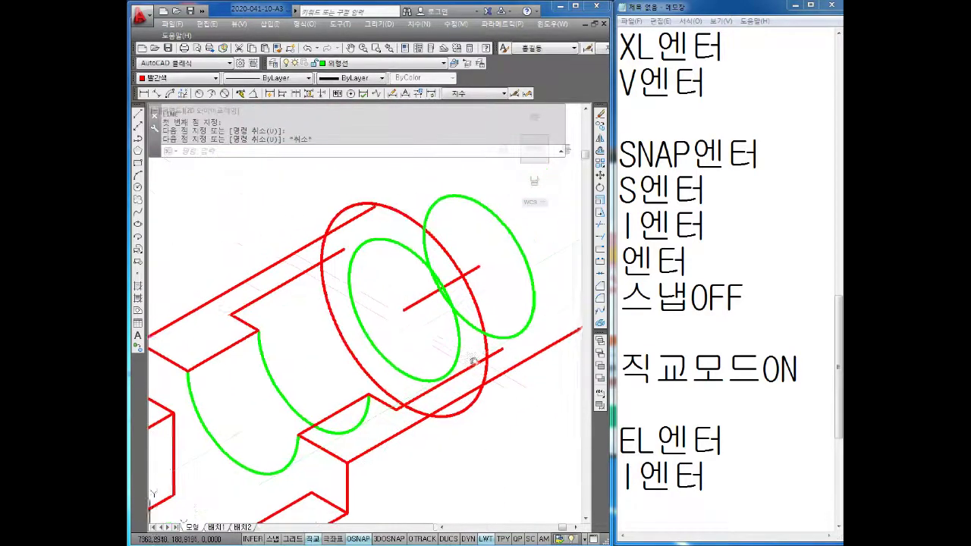
Step: Trim the red circle's upper-right arc against the red guide line
text(tr)
key(Return)
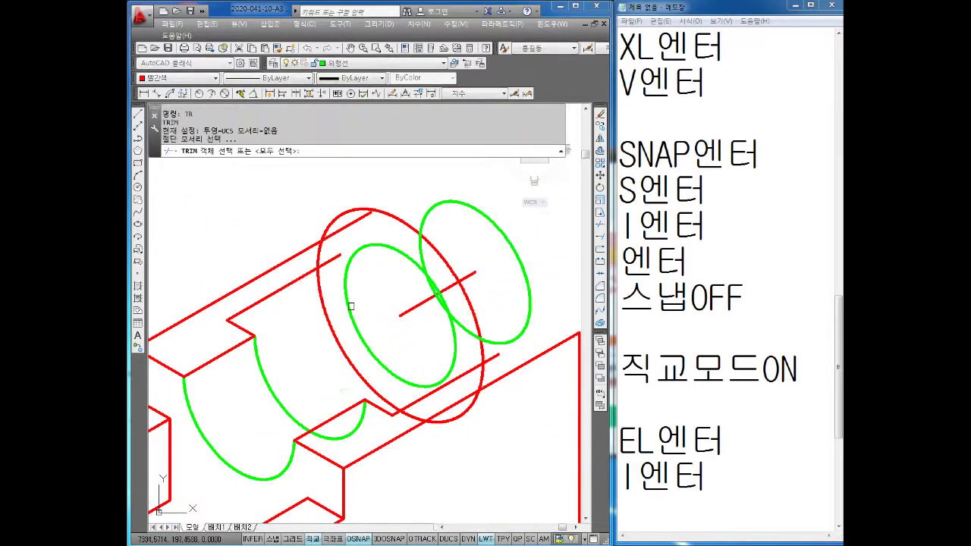
click(329, 261)
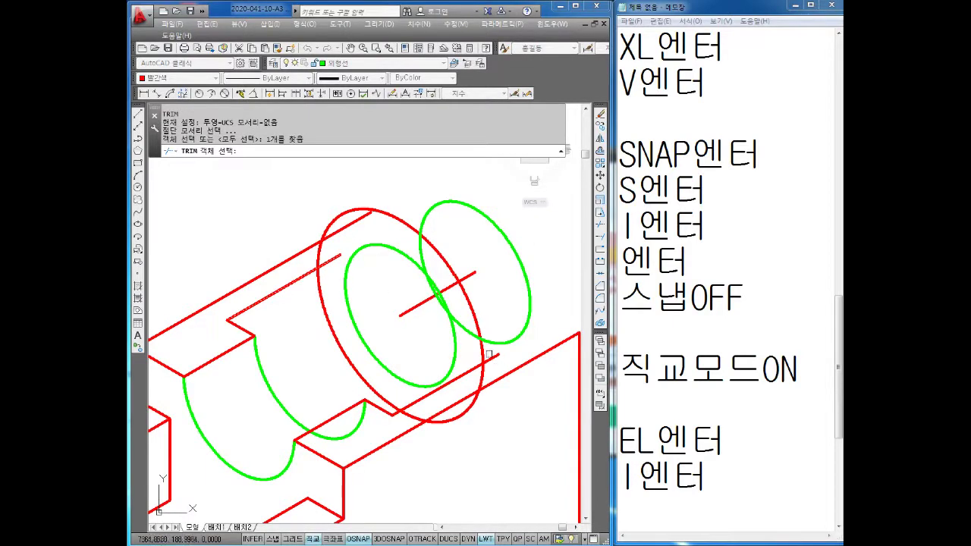
key(Return)
click(472, 309)
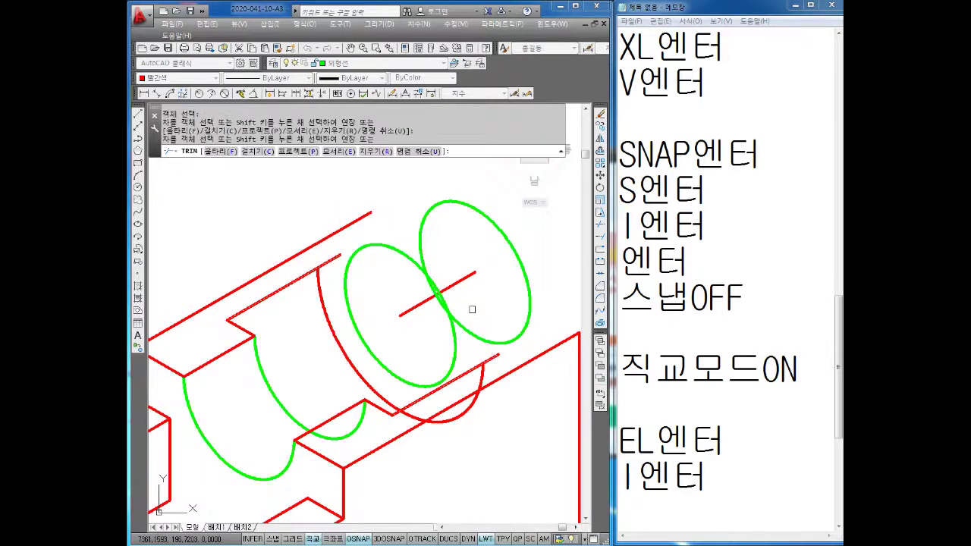
key(Return)
Step: Trim away the short vertical stub near the cylinder end
text(TR)
key(Return)
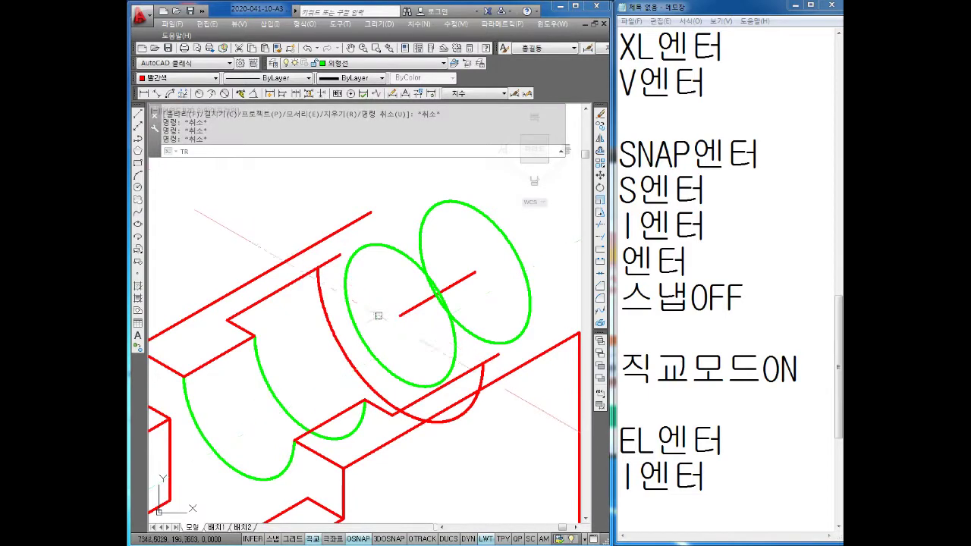
key(Return)
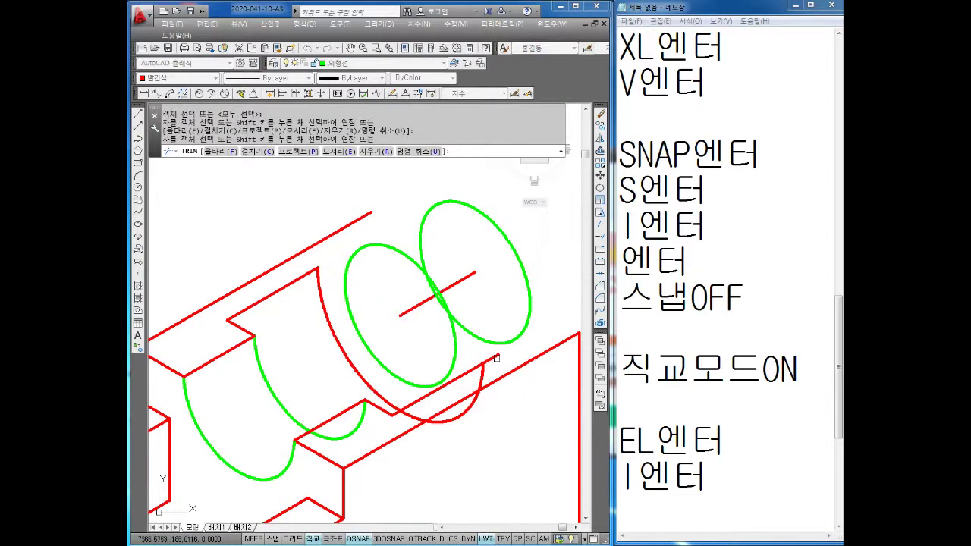
key(Escape)
middle_drag(490, 430, 502, 421)
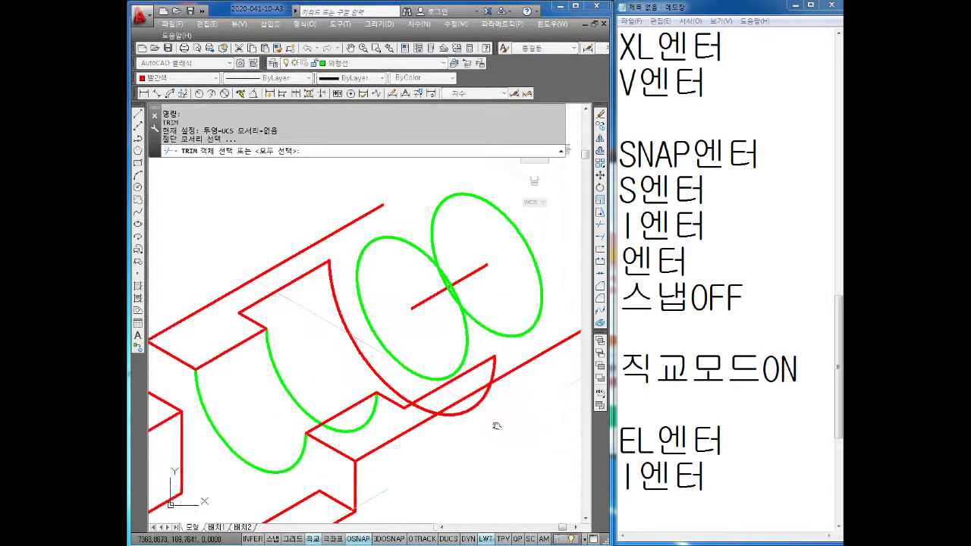
text(TR)
key(Return)
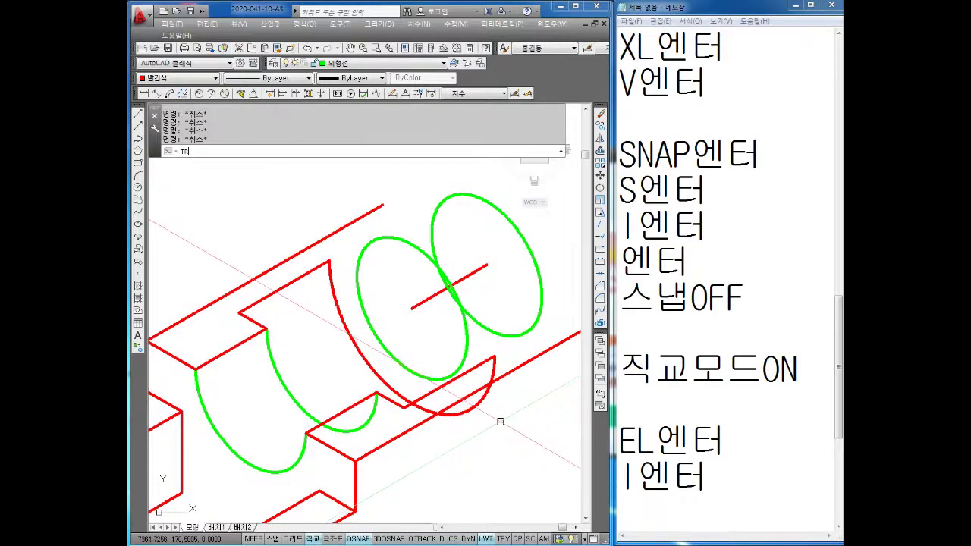
key(Return)
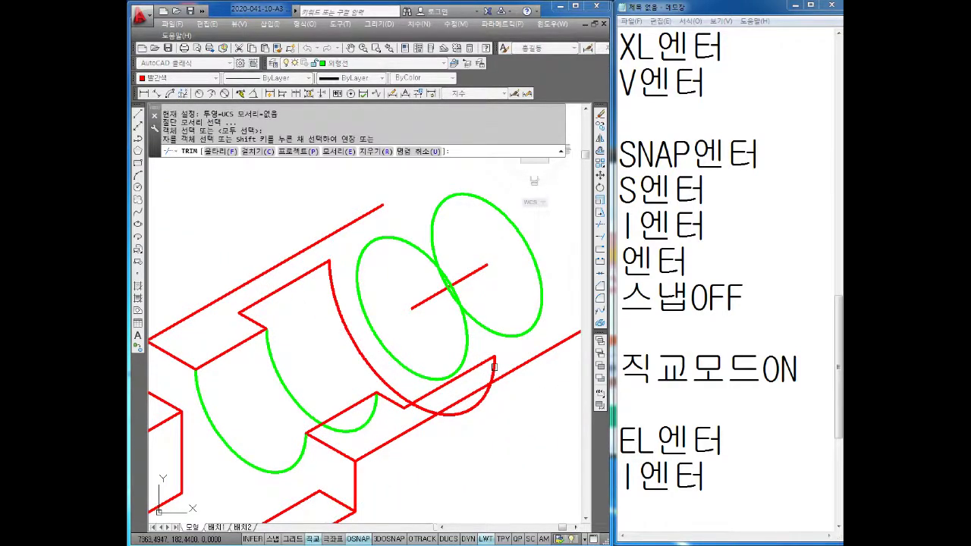
click(494, 367)
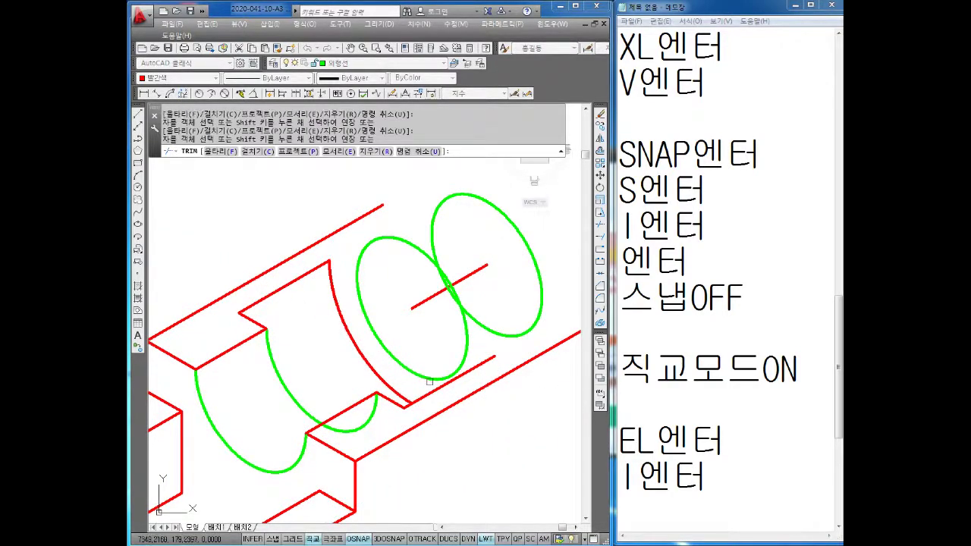
middle_drag(429, 381, 442, 388)
key(Escape)
key(Escape)
key(Escape)
middle_drag(393, 332, 416, 341)
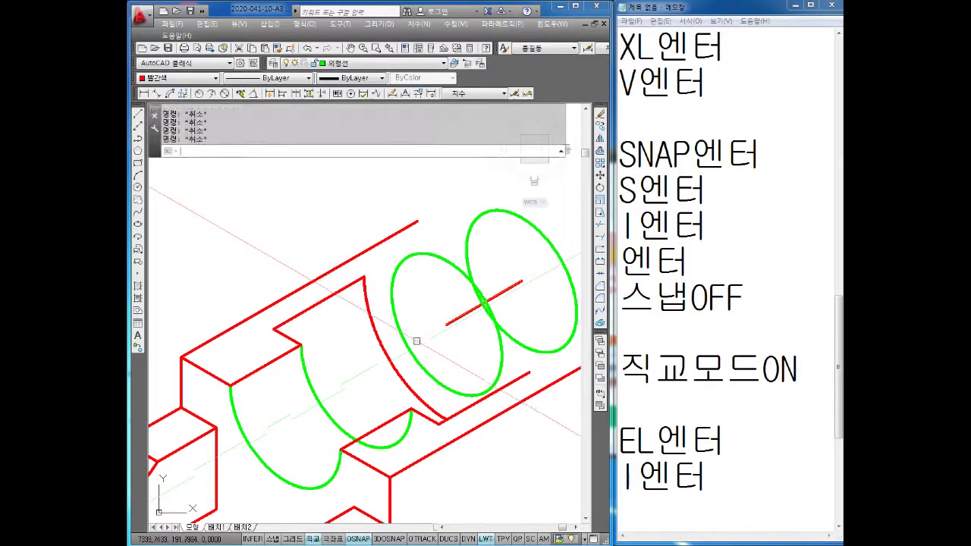
Step: Draw a red line from the block corner to beyond the middle ellipse
text(ㄴl)
key(Return)
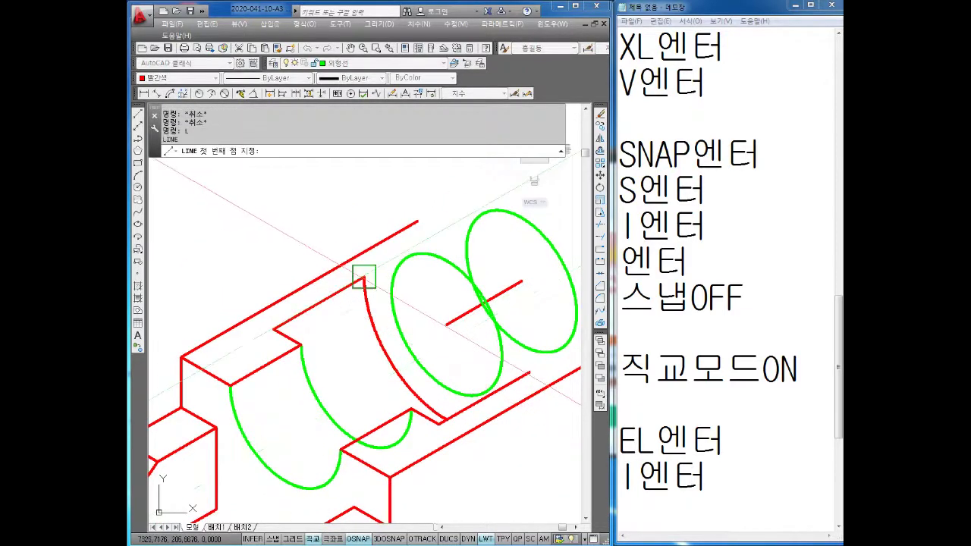
click(364, 278)
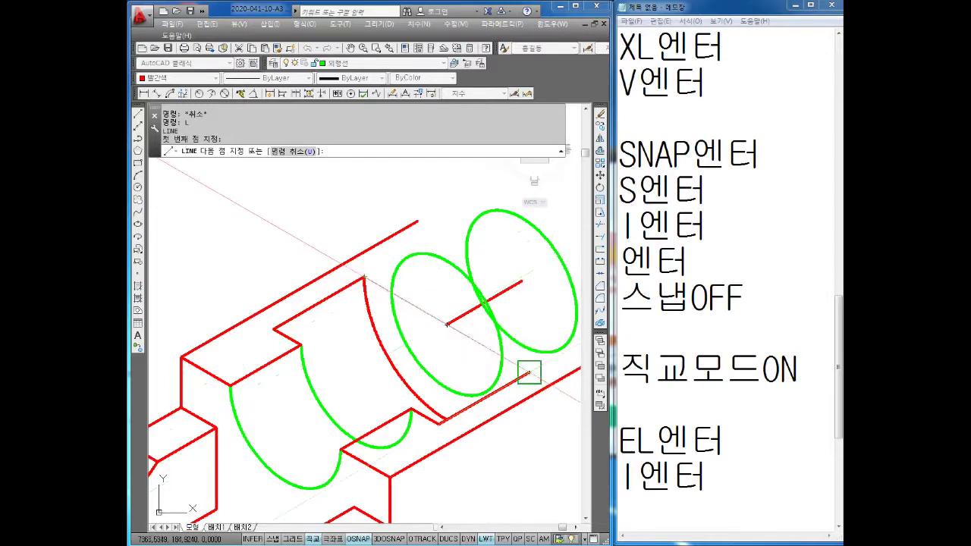
click(528, 372)
key(Return)
Step: Trim away the middle ellipse's upper arc to leave a half-round groove
text(tr)
key(Return)
key(Return)
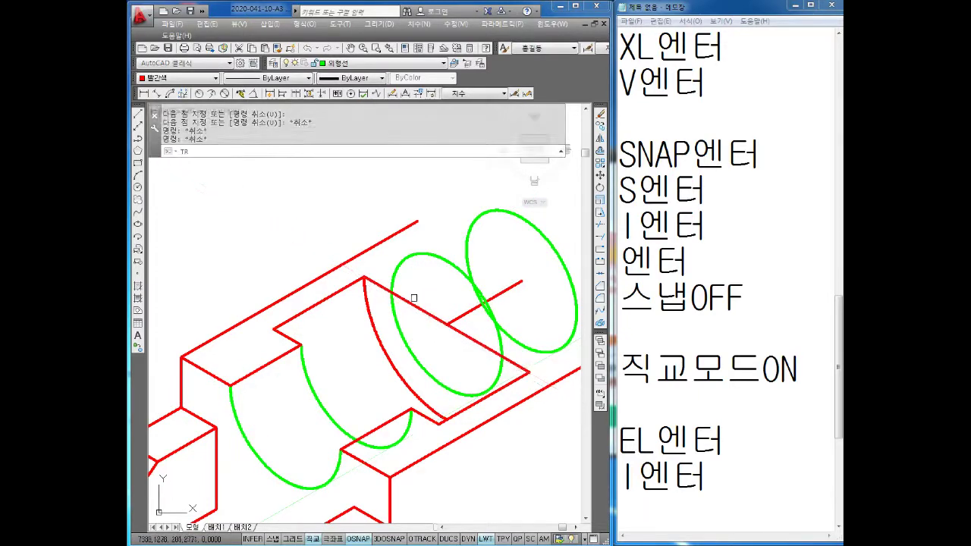
click(398, 255)
scroll(487, 314, up, 5)
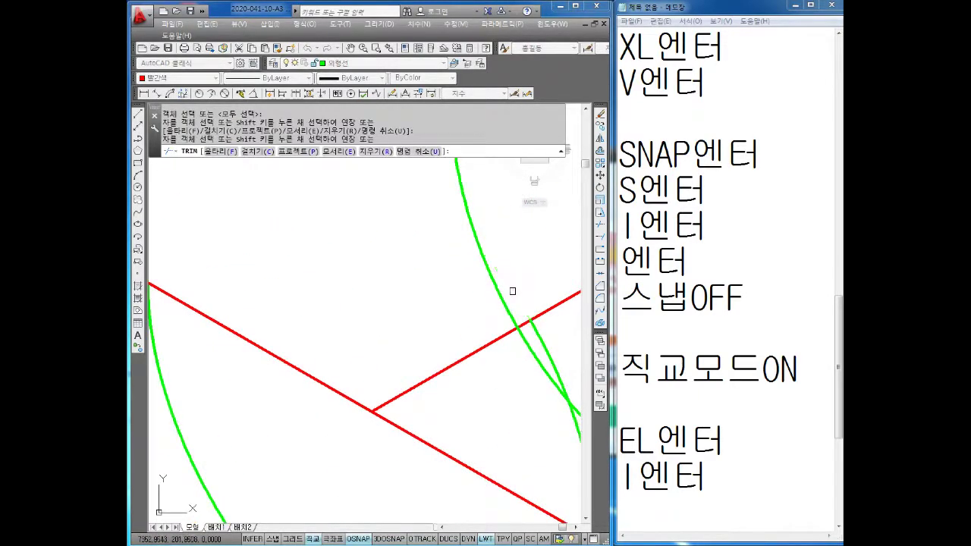
scroll(528, 325, down, 5)
middle_drag(543, 362, 466, 357)
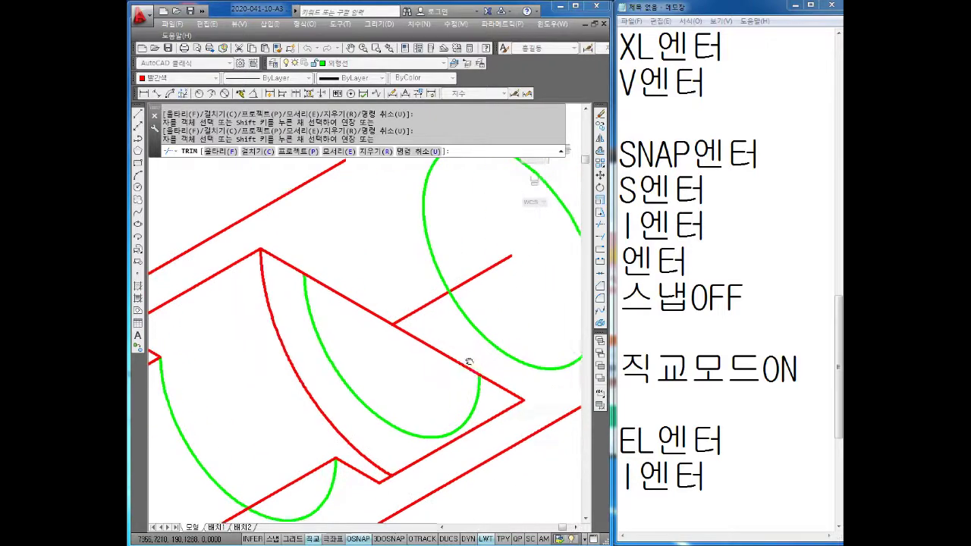
Step: Trim out the red segment lying between the ellipses
key(Escape)
text(tr)
key(Return)
key(Return)
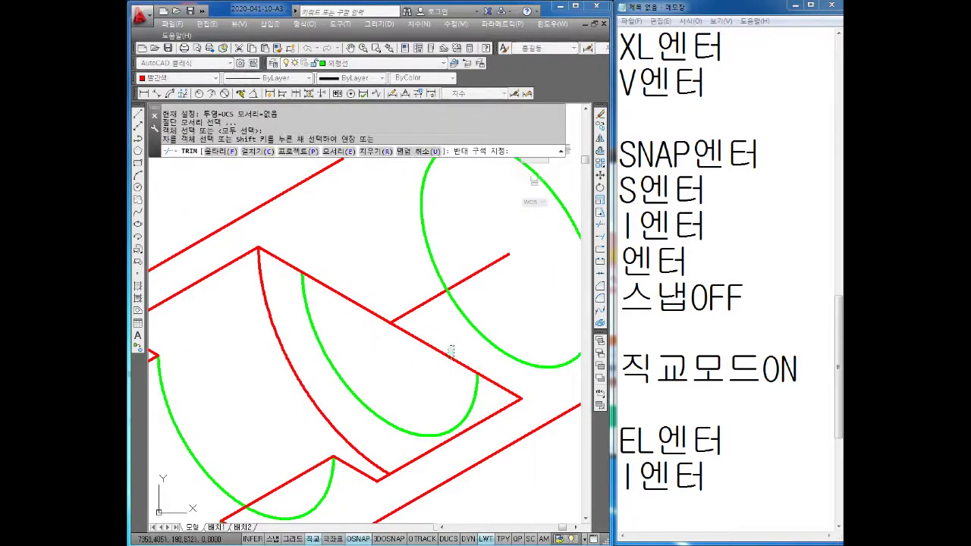
click(409, 334)
scroll(349, 331, down, 2)
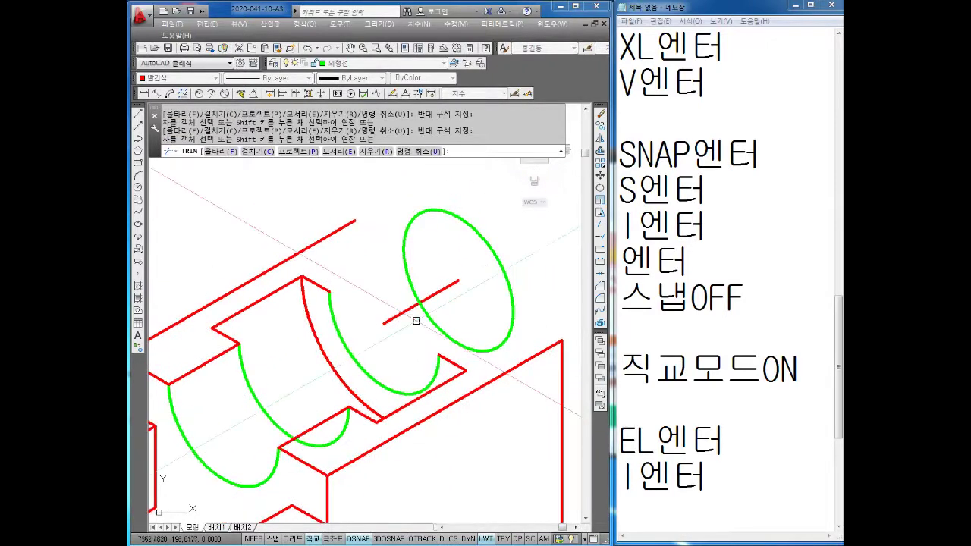
key(Escape)
key(Escape)
key(Escape)
Step: Draw a short red isometric edge from the block's front corner to the far side
text(l)
key(Return)
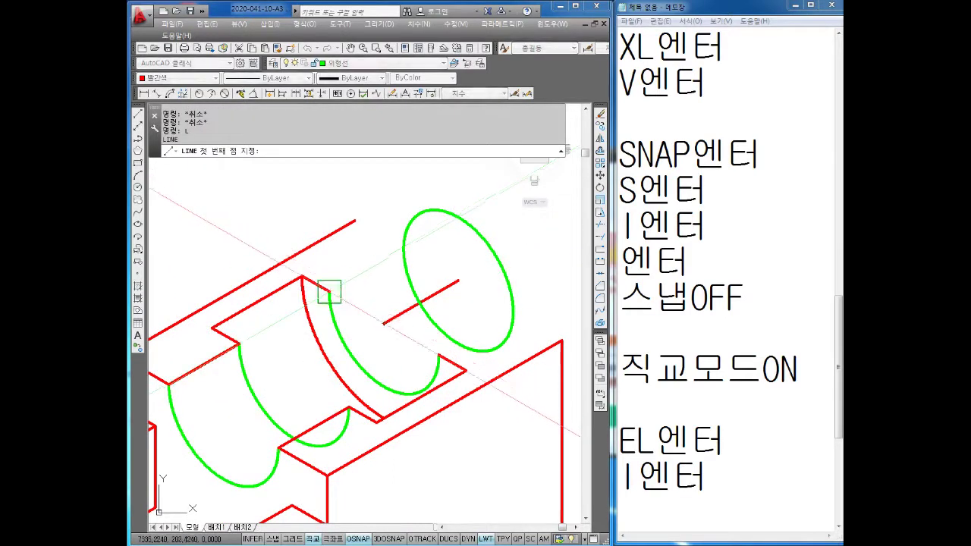
click(329, 290)
key(Escape)
key(Return)
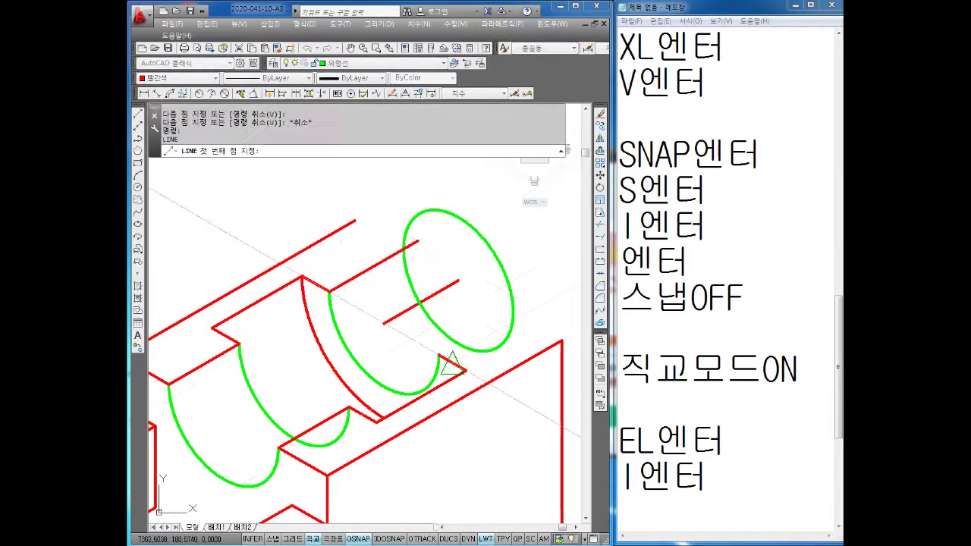
click(439, 355)
click(542, 295)
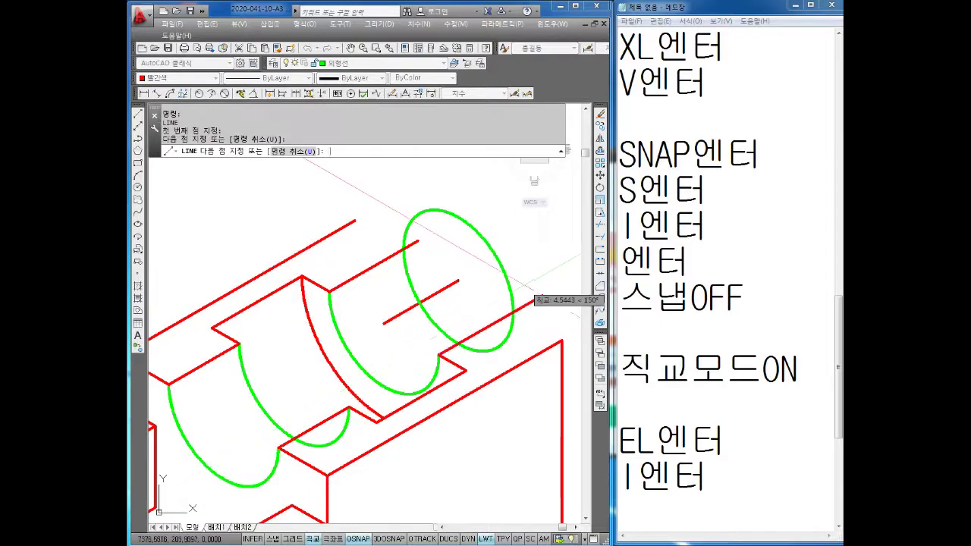
key(Escape)
Step: Trim off the right part of the remaining ellipse and erase the short leftover red line
key(Return)
key(Return)
middle_drag(508, 204, 461, 208)
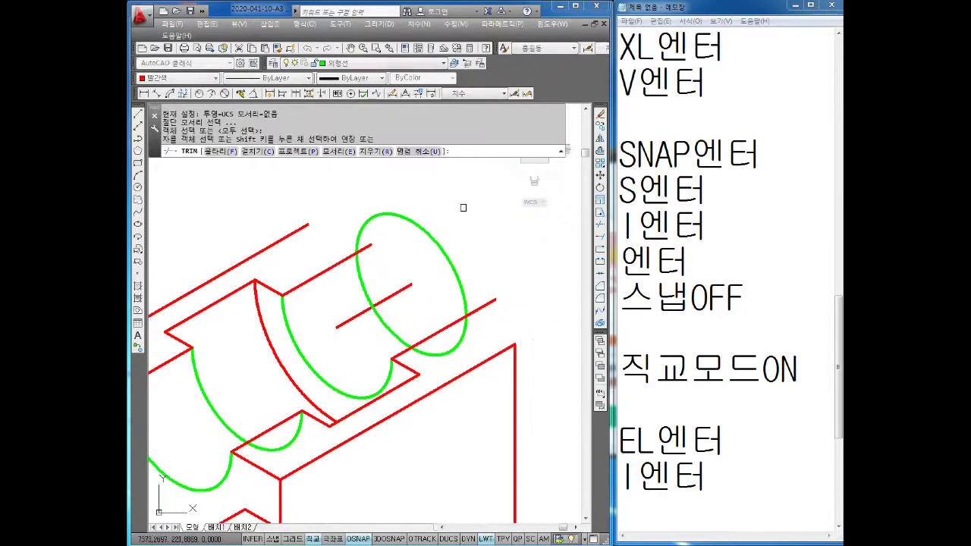
click(446, 231)
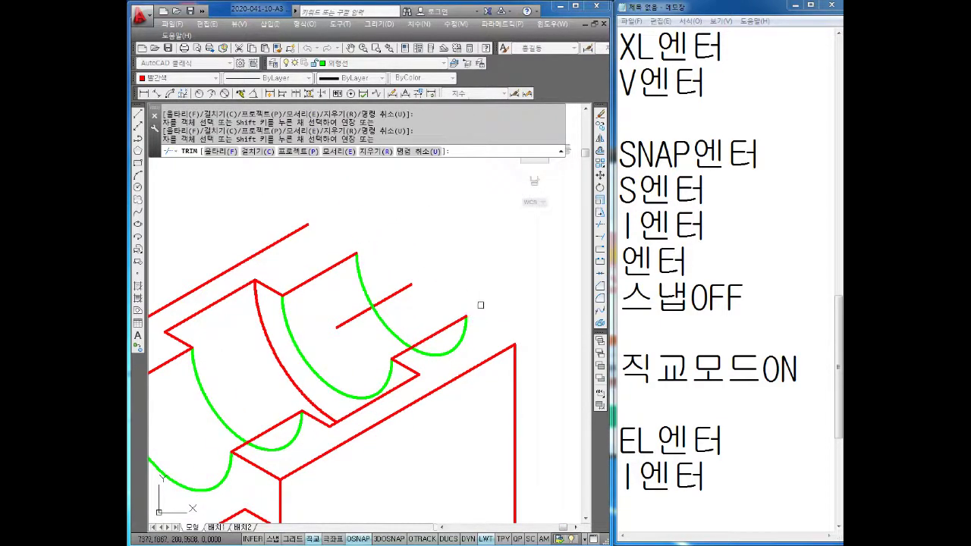
key(Escape)
click(394, 295)
key(Delete)
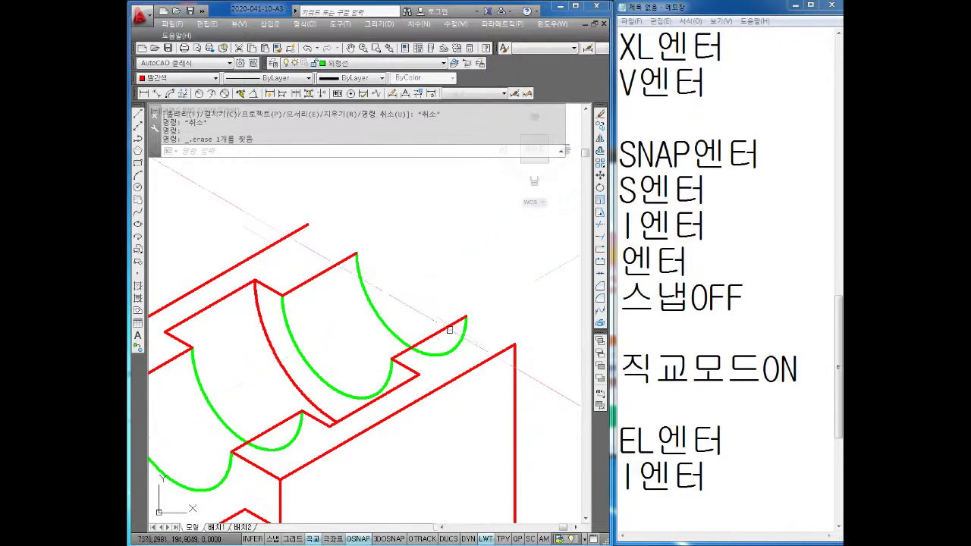
Step: Check the half-round seat outline, abandoning further trim and line attempts
text(tr)
key(Return)
key(Return)
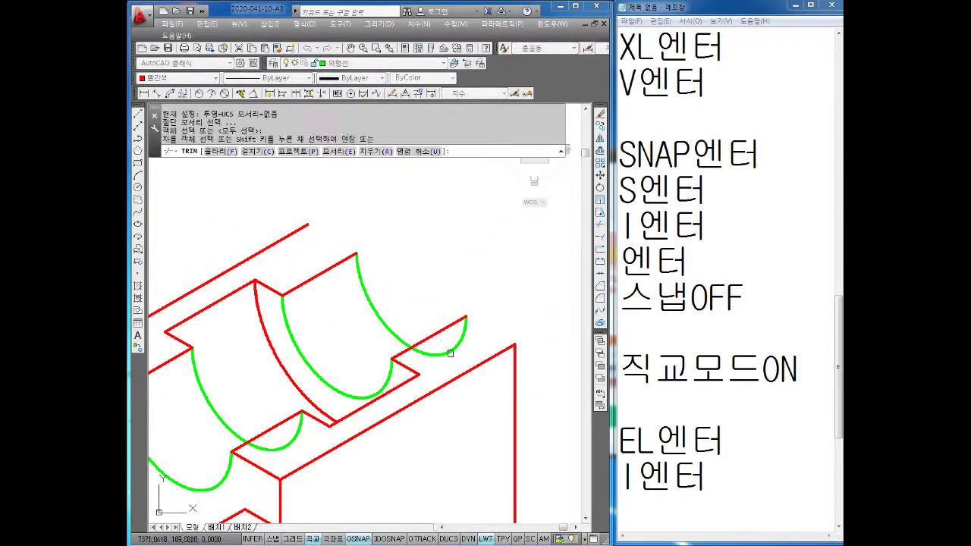
key(Escape)
key(Escape)
text(l)
key(Return)
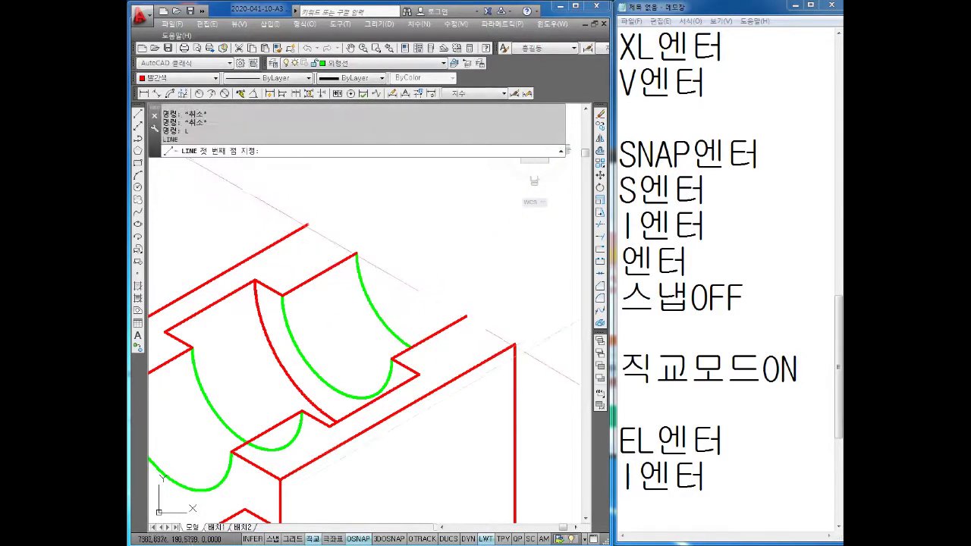
click(515, 345)
middle_drag(369, 266, 429, 309)
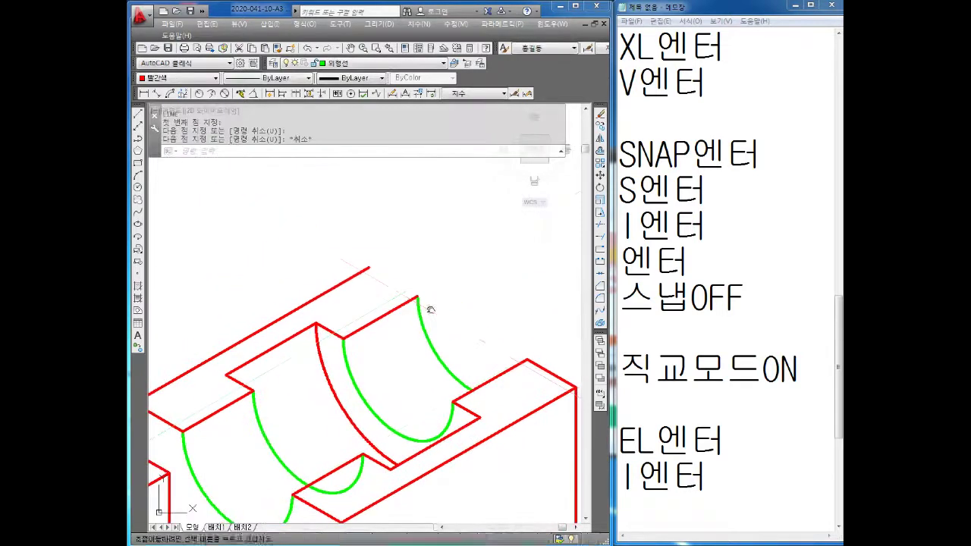
key(Escape)
key(Return)
key(Escape)
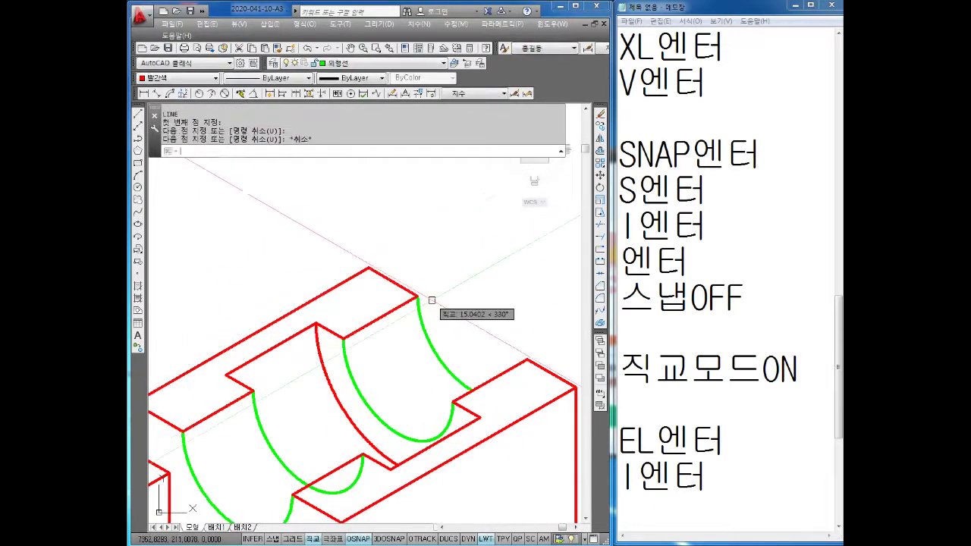
scroll(456, 264, down, 3)
middle_drag(451, 418, 459, 414)
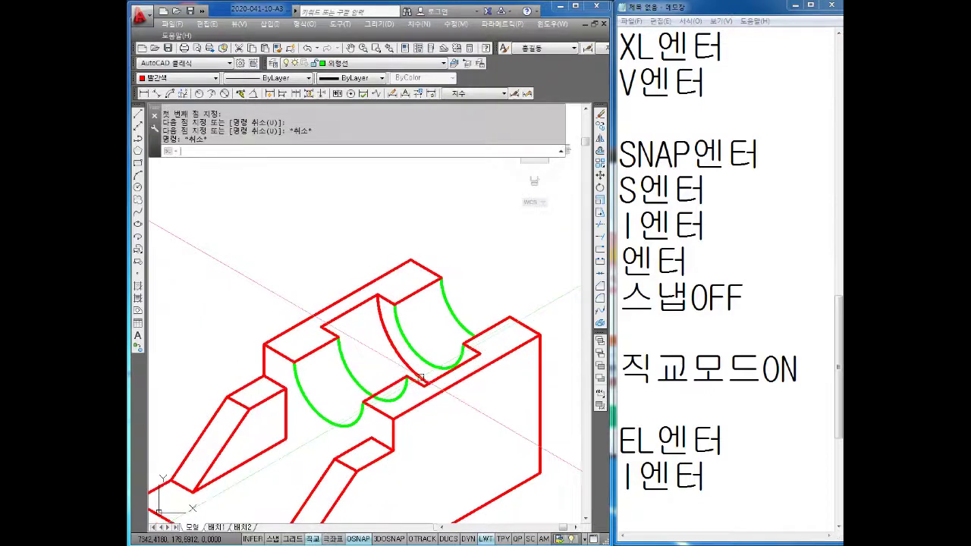
Step: Select the entire isometric cradle with a crossing window and set its colour to green
text(tr)
key(Return)
key(Return)
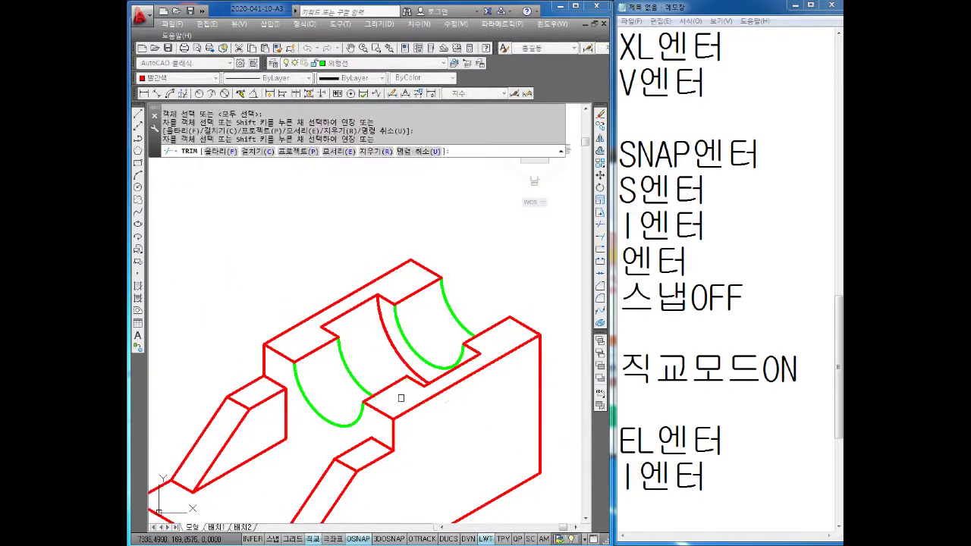
middle_drag(401, 396, 438, 355)
key(Escape)
scroll(353, 244, down, 2)
scroll(354, 244, down, 1)
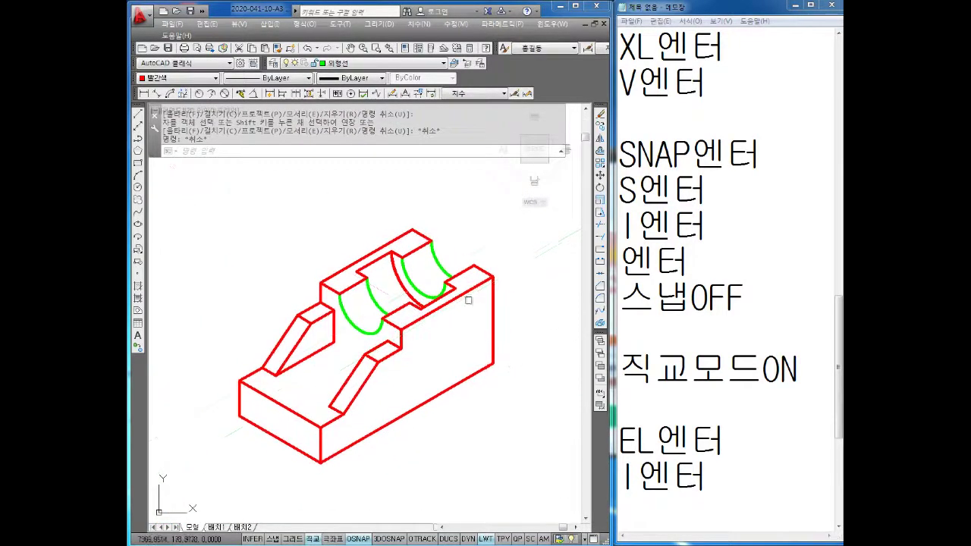
key(Escape)
key(Escape)
middle_drag(429, 286, 399, 289)
click(485, 215)
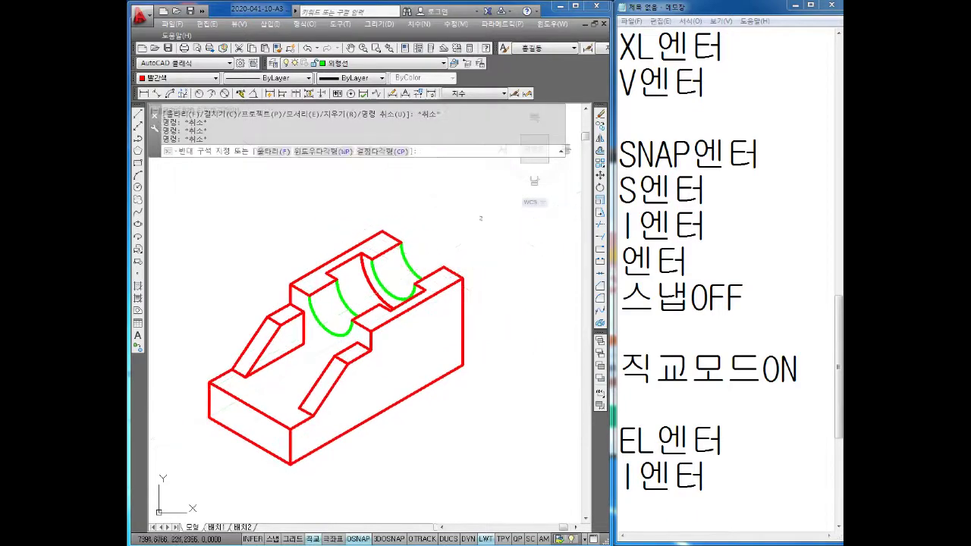
click(179, 505)
click(178, 77)
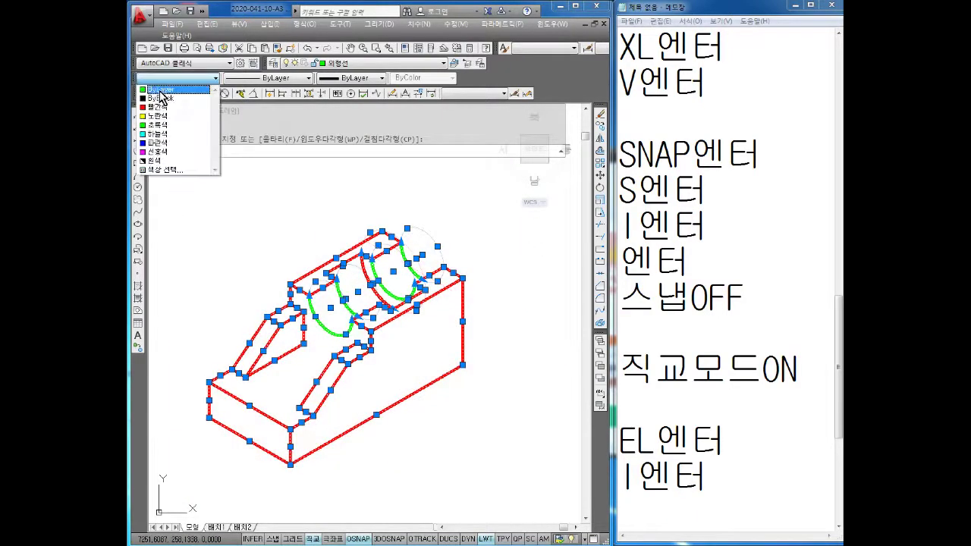
click(167, 125)
key(Escape)
key(Escape)
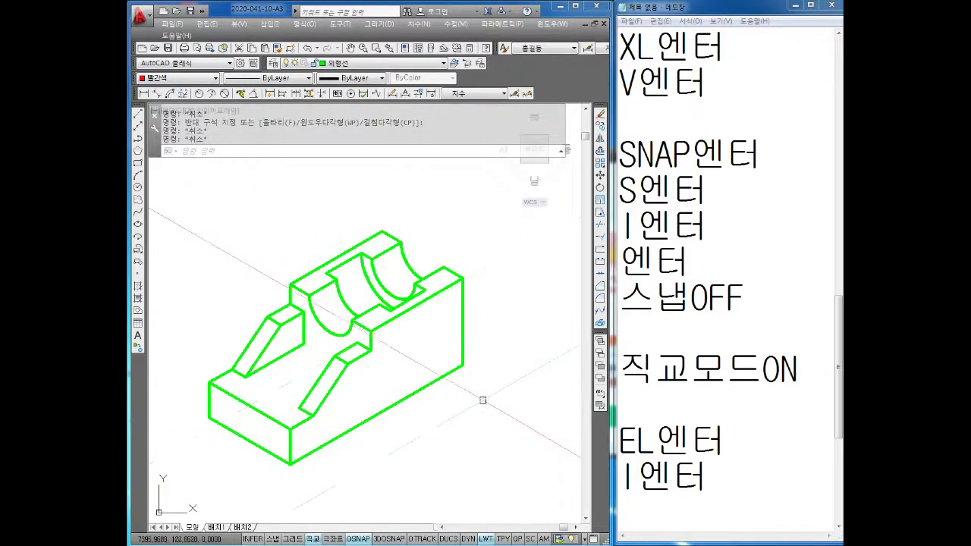
scroll(336, 400, up, 1)
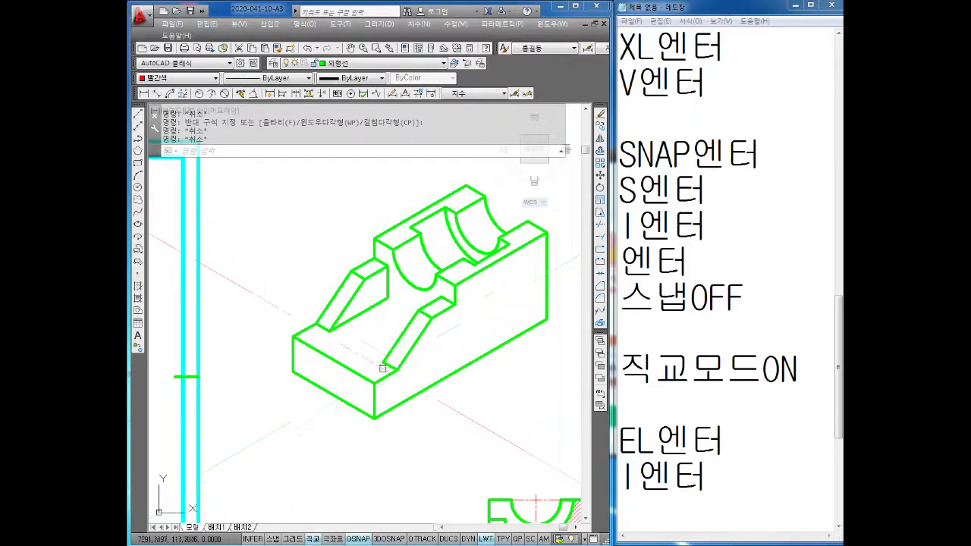
Step: Try an isometric ellipse at the red circle's centre with the diameter option, then cancel it
scroll(379, 350, up, 1)
scroll(379, 350, up, 1)
key(Escape)
key(Escape)
text(EL)
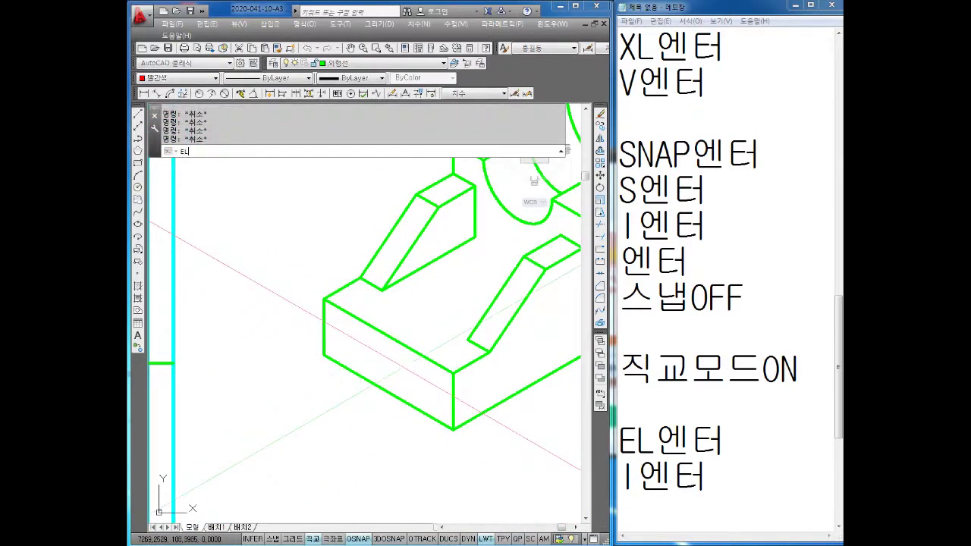
key(Return)
text(I)
key(Return)
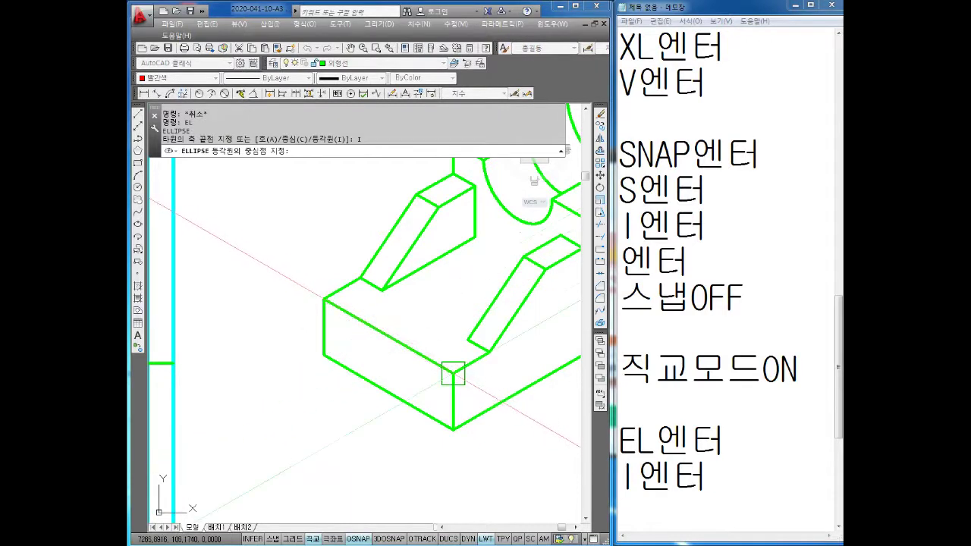
click(388, 336)
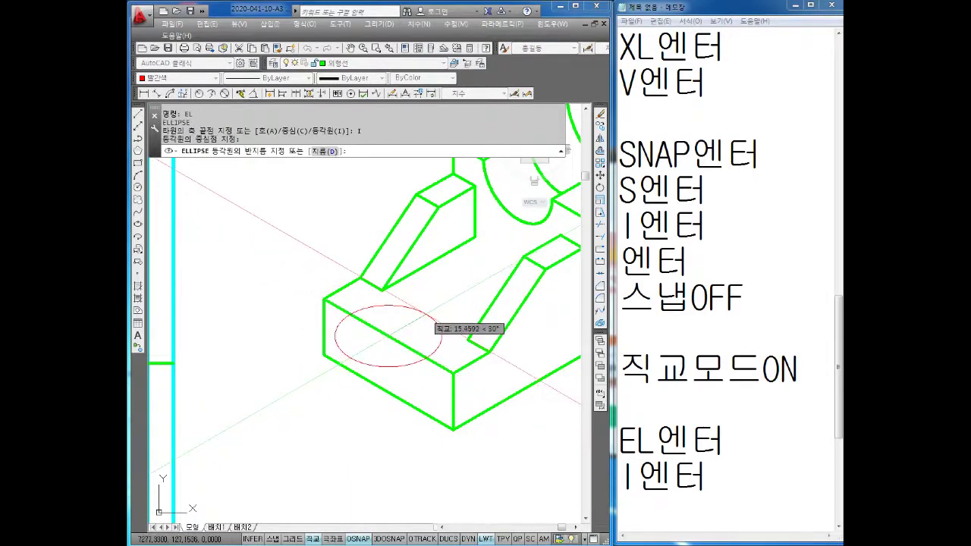
text(D)
key(Return)
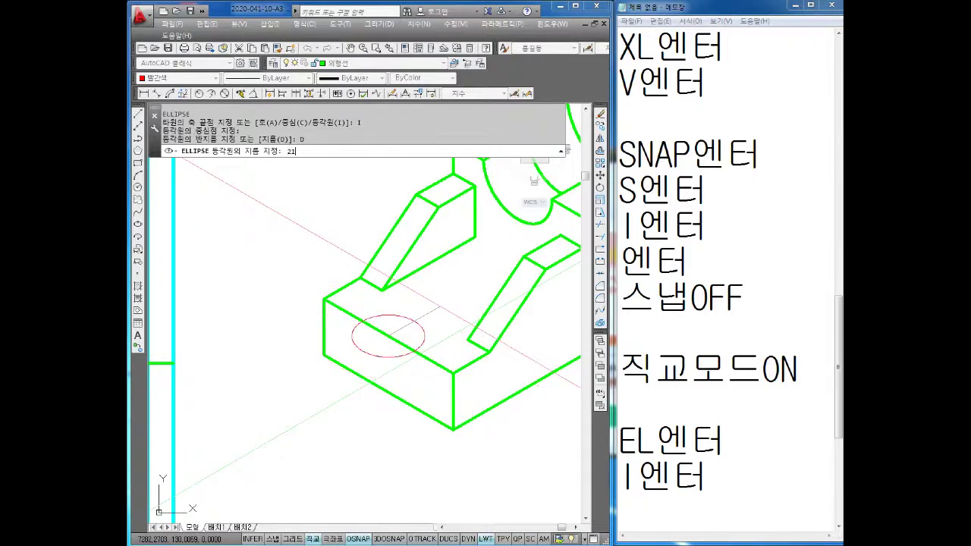
key(Return)
key(Escape)
key(Escape)
key(Return)
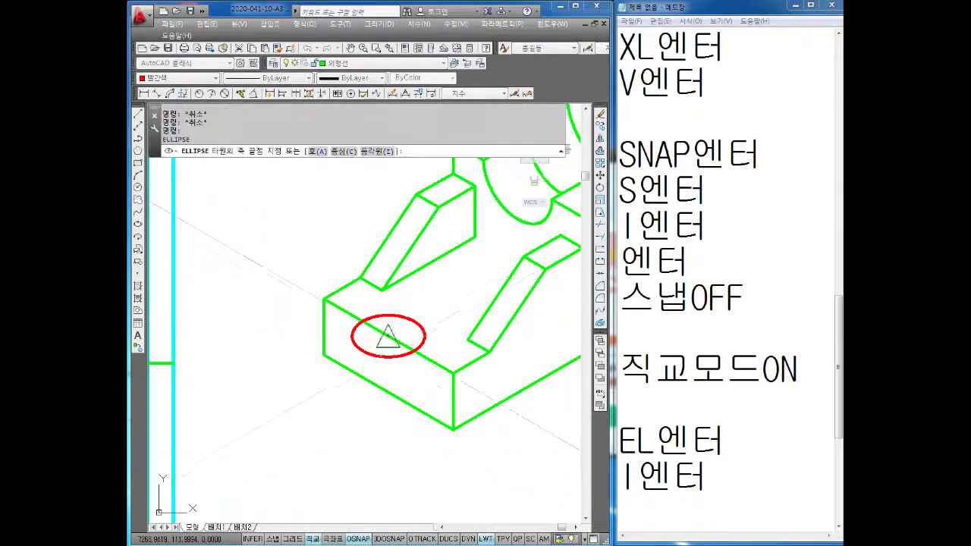
click(388, 337)
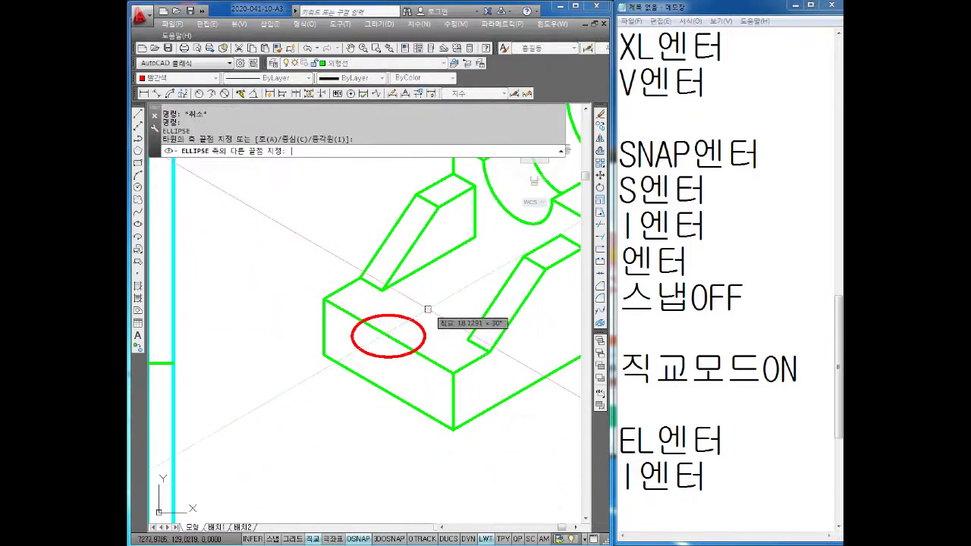
key(Escape)
key(Escape)
Step: Draw a radius-17 isometric circle centred on the existing red circle
key(Return)
text(I)
key(Return)
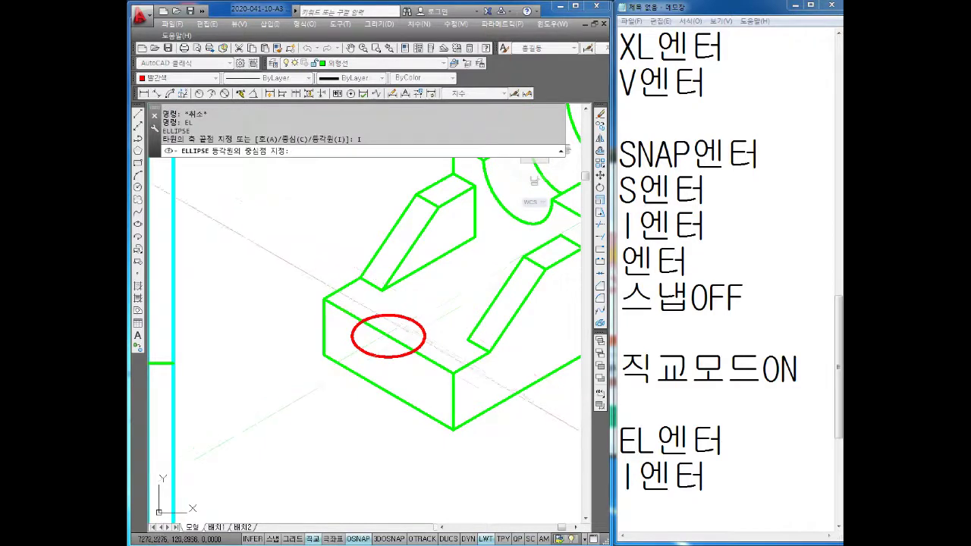
click(388, 336)
text(1)
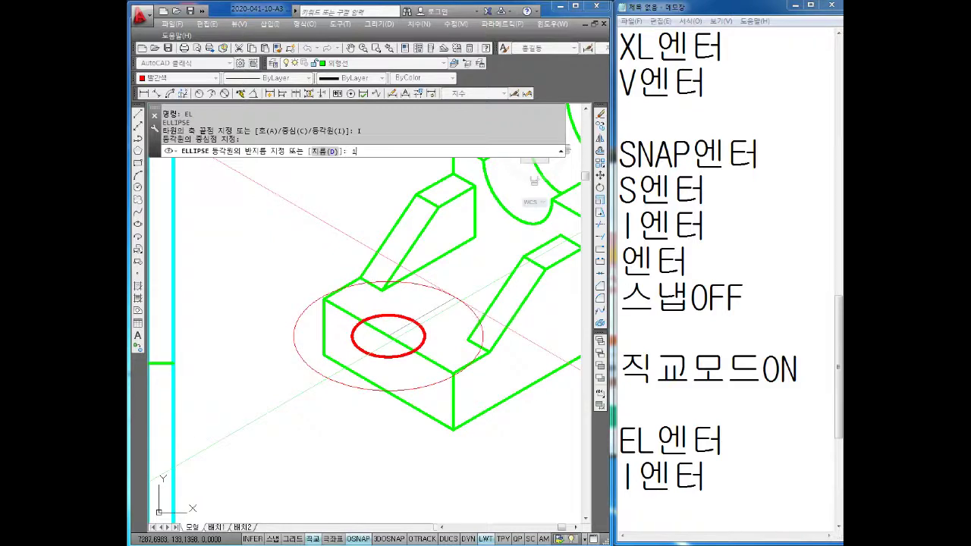
text(7)
key(Return)
key(Escape)
key(Escape)
middle_drag(400, 383, 400, 365)
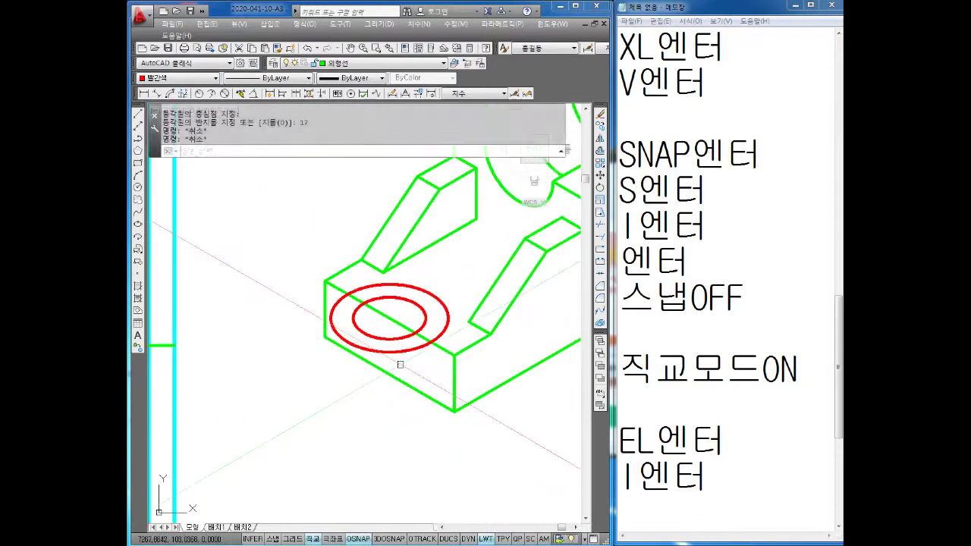
key(Escape)
key(Escape)
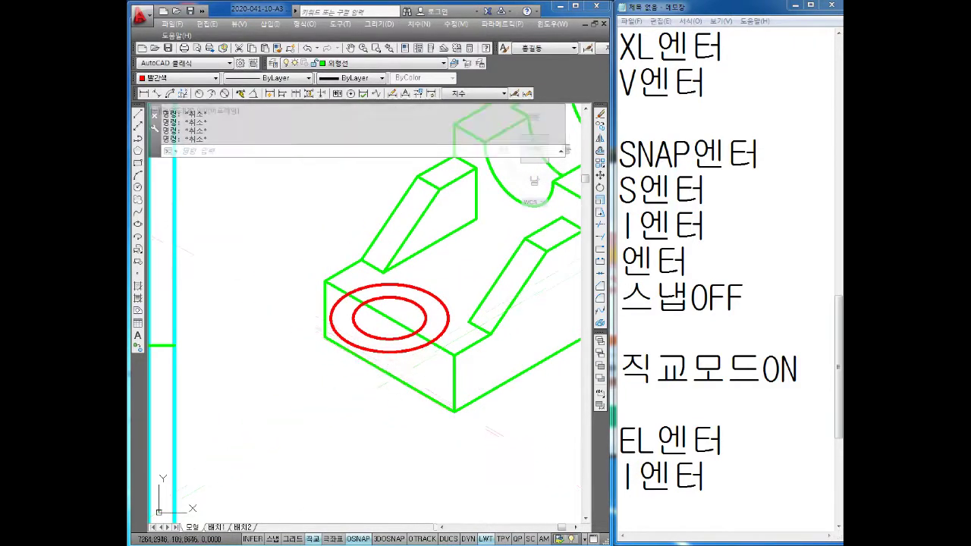
Step: Copy both concentric red circles down onto the block's lower face
text(co)
key(Return)
click(412, 361)
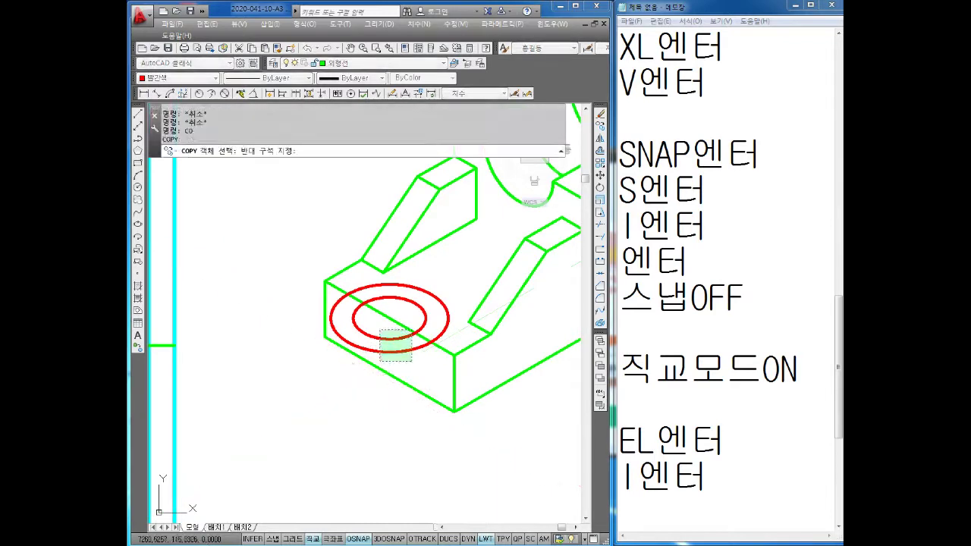
click(369, 335)
key(Return)
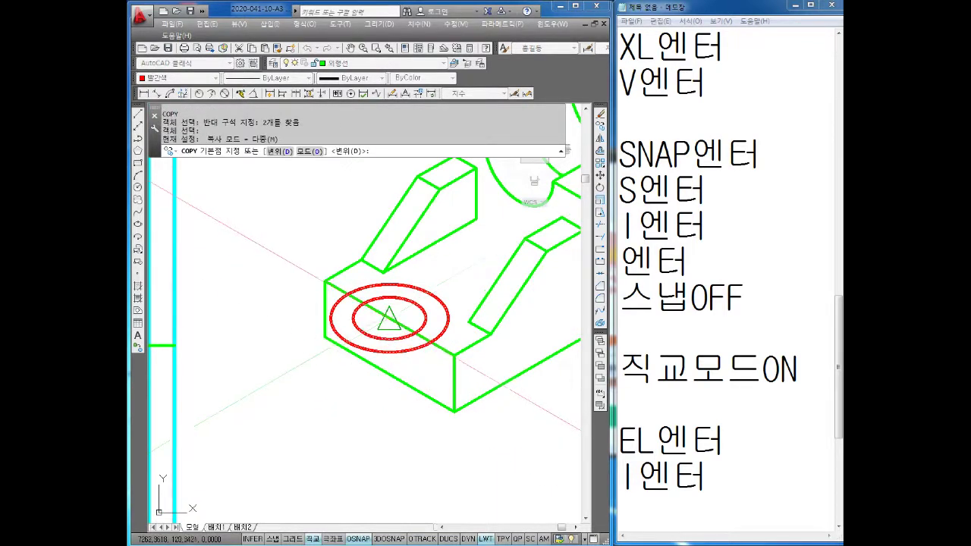
click(389, 319)
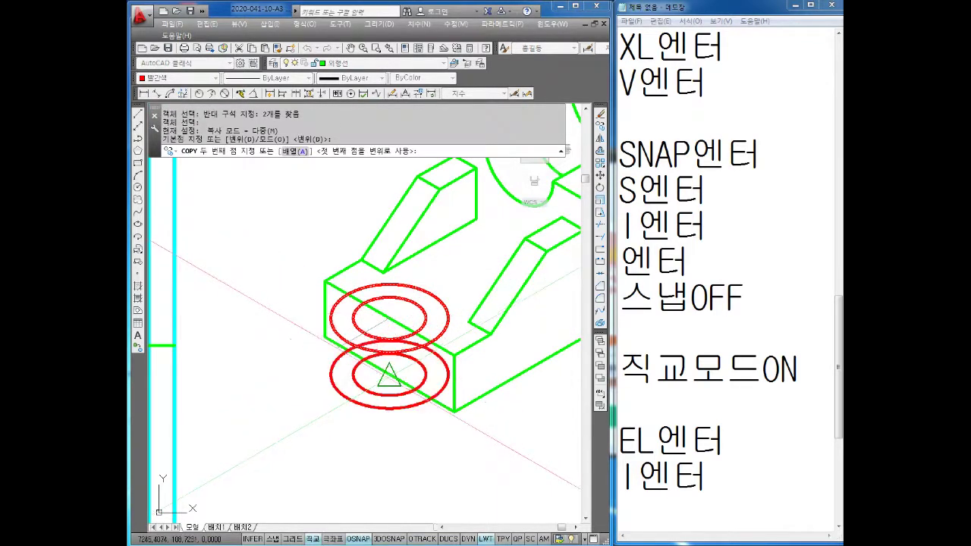
click(388, 374)
key(Escape)
key(Escape)
key(Escape)
Step: Trim the circle arcs beyond the block's front edge, then undo the unwanted trim
scroll(448, 379, up, 1)
scroll(448, 379, up, 1)
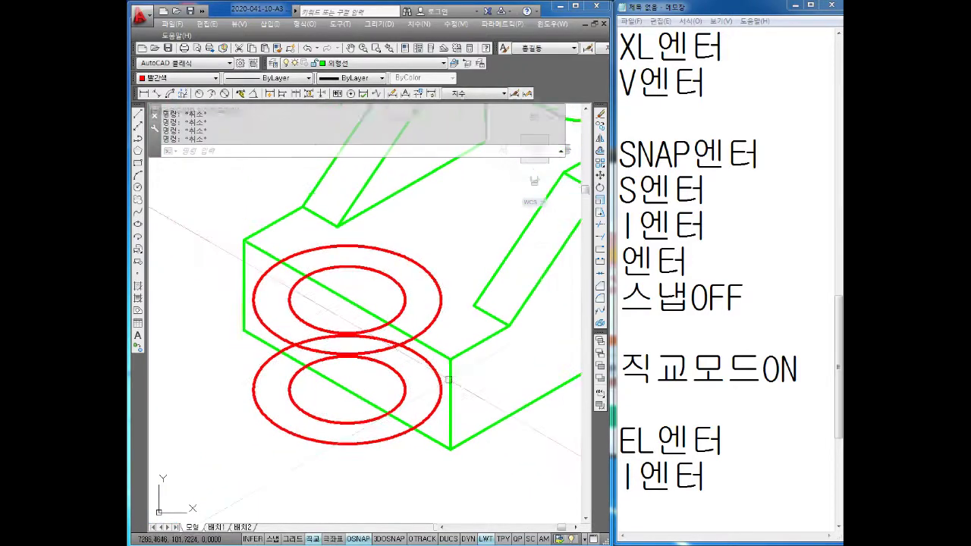
text(tr)
key(Return)
key(Return)
drag(402, 232, 372, 277)
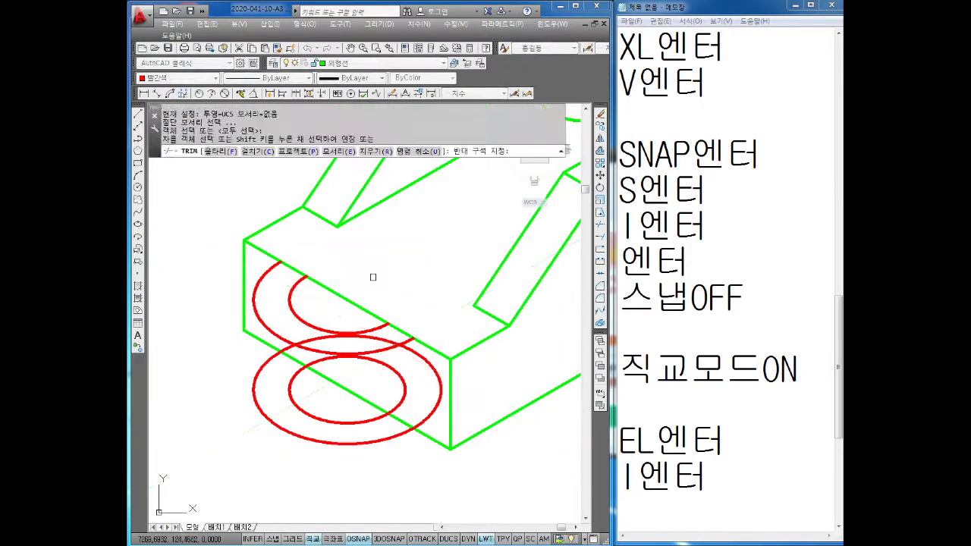
click(373, 277)
click(396, 372)
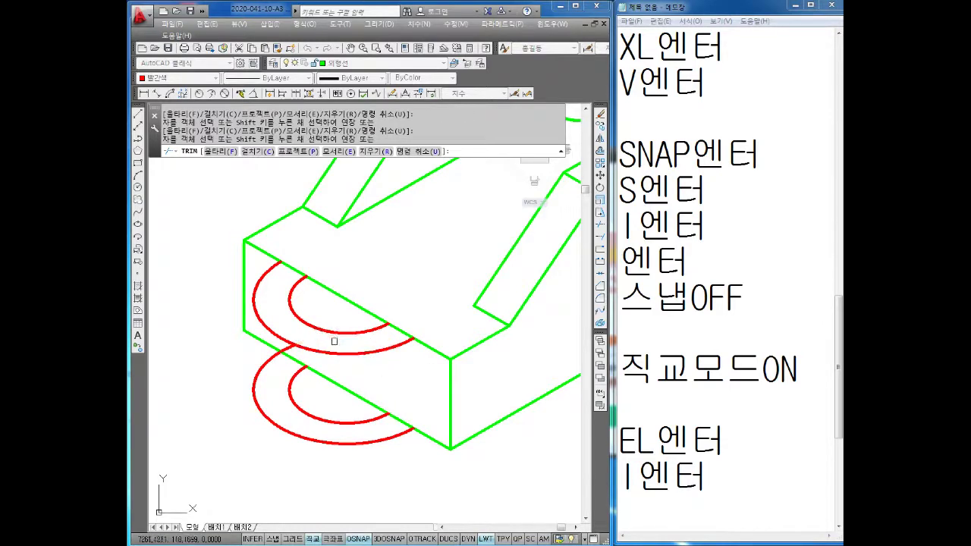
middle_drag(343, 383, 367, 359)
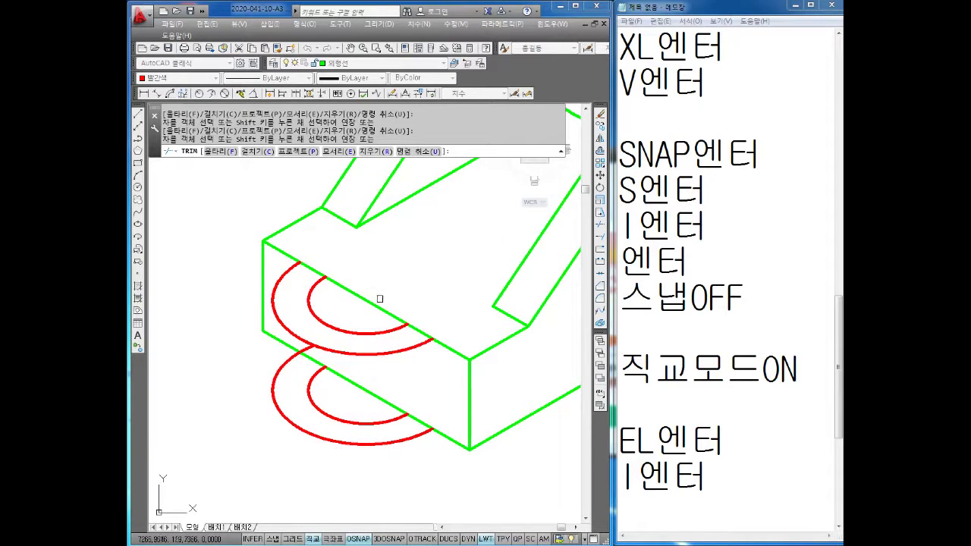
key(Escape)
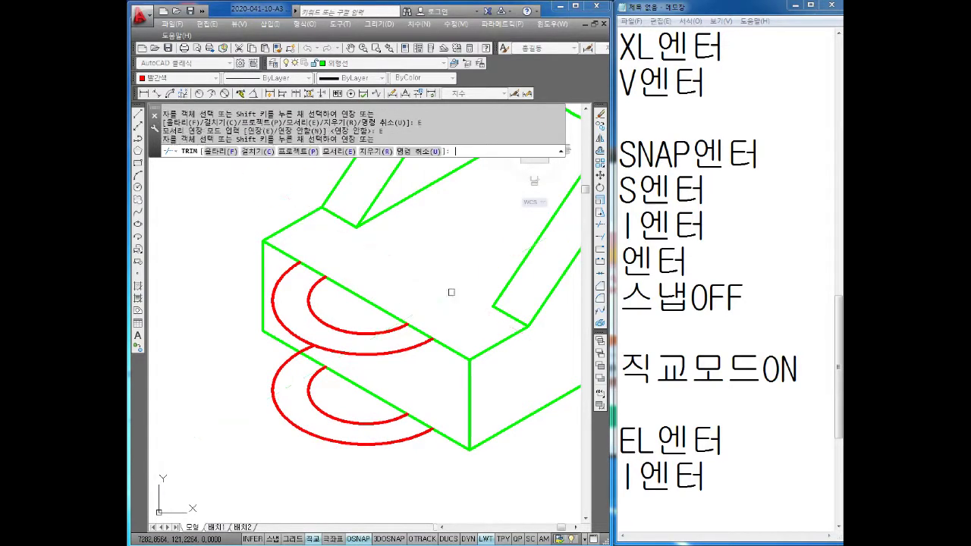
text(u)
key(Return)
Step: Trim the hidden arcs of the upper and lower outer circles and erase the lower inner circle
text(u)
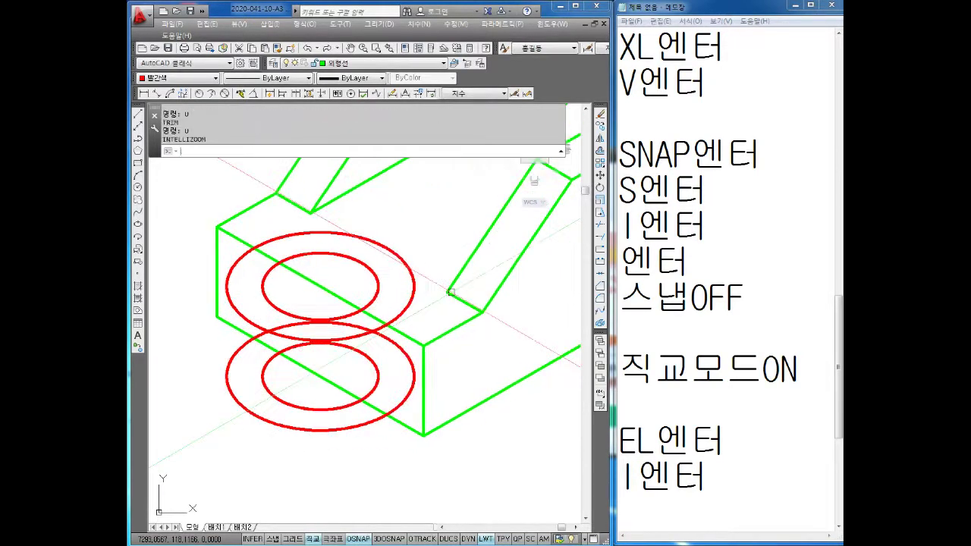
text(tr)
key(Return)
key(Return)
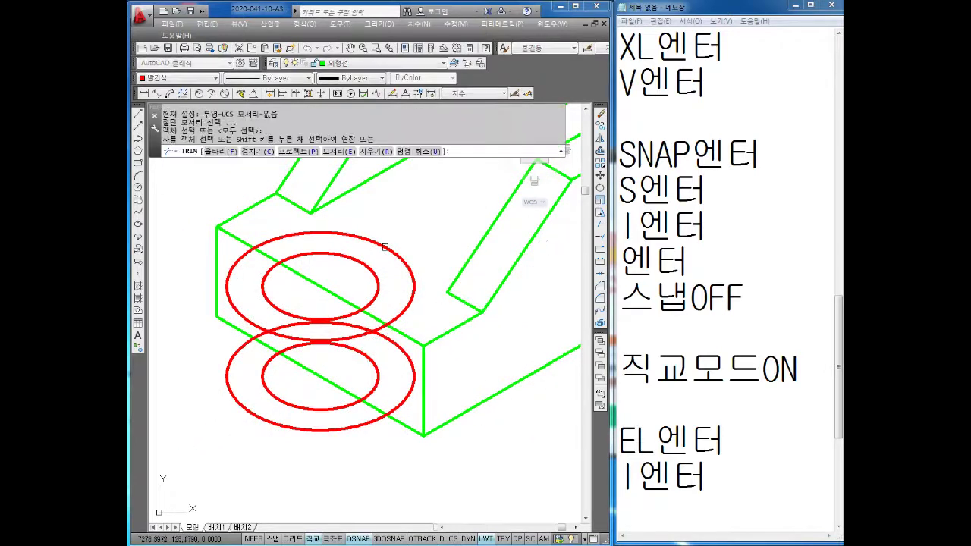
click(389, 248)
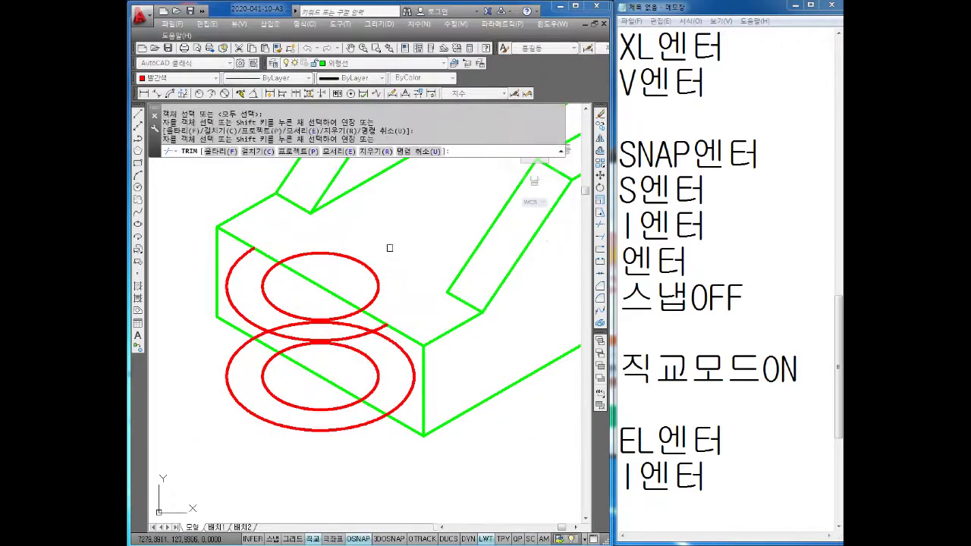
click(399, 349)
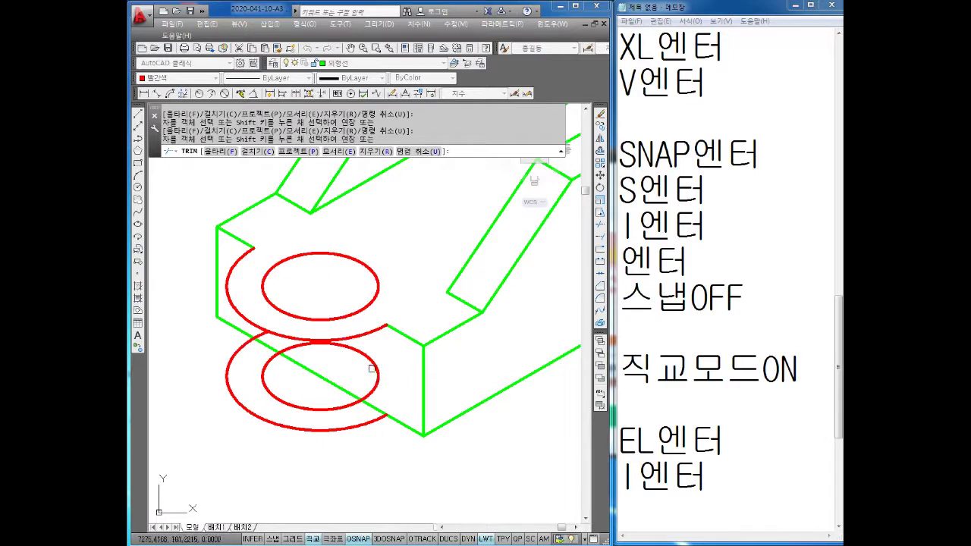
key(Escape)
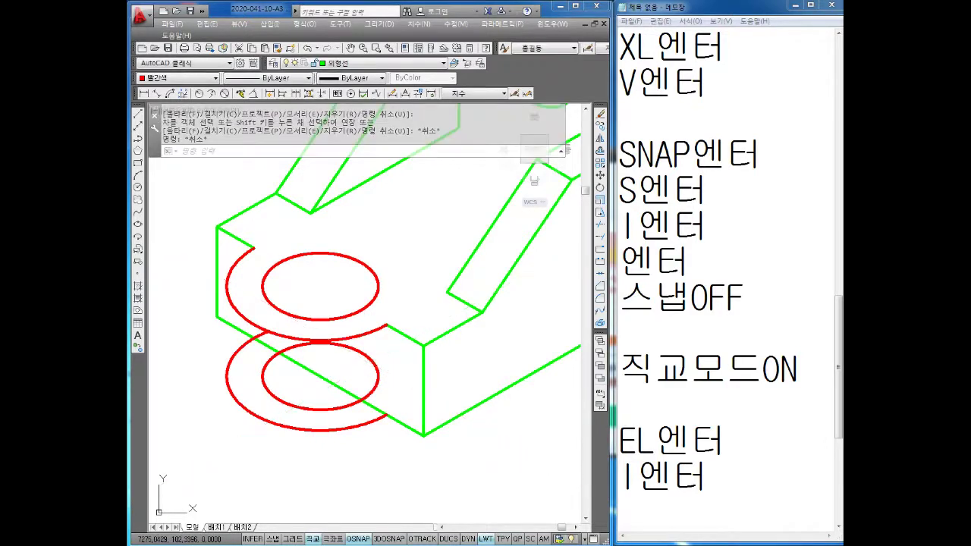
key(Delete)
middle_drag(372, 373, 407, 381)
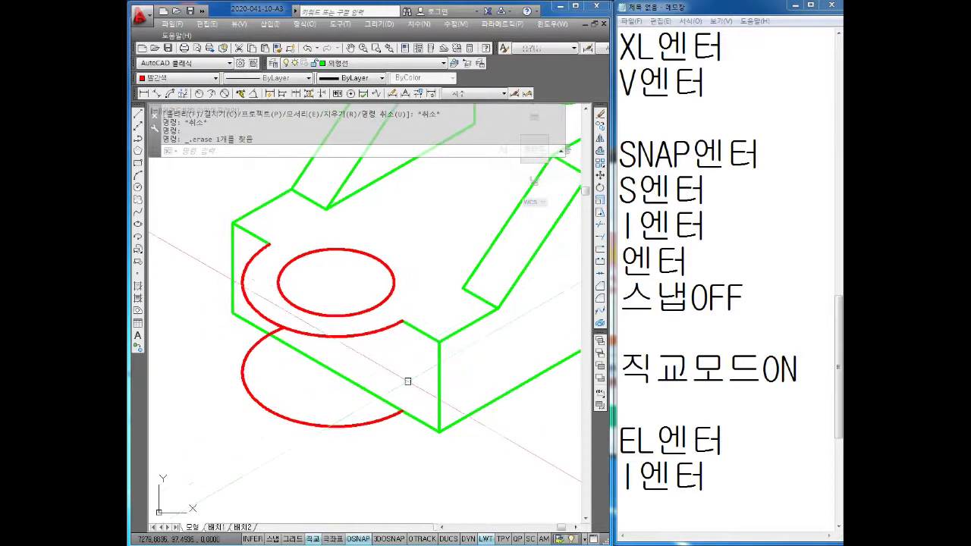
key(Escape)
key(Escape)
key(Escape)
Step: Draw two vertical side lines joining the upper and lower arc ends
text(L)
key(Return)
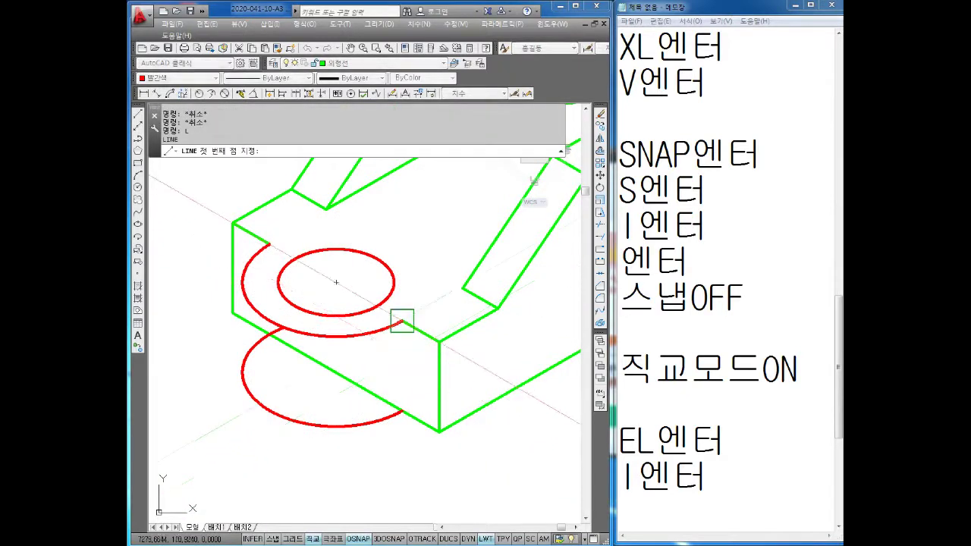
click(401, 320)
click(402, 410)
key(Escape)
middle_drag(261, 320, 329, 339)
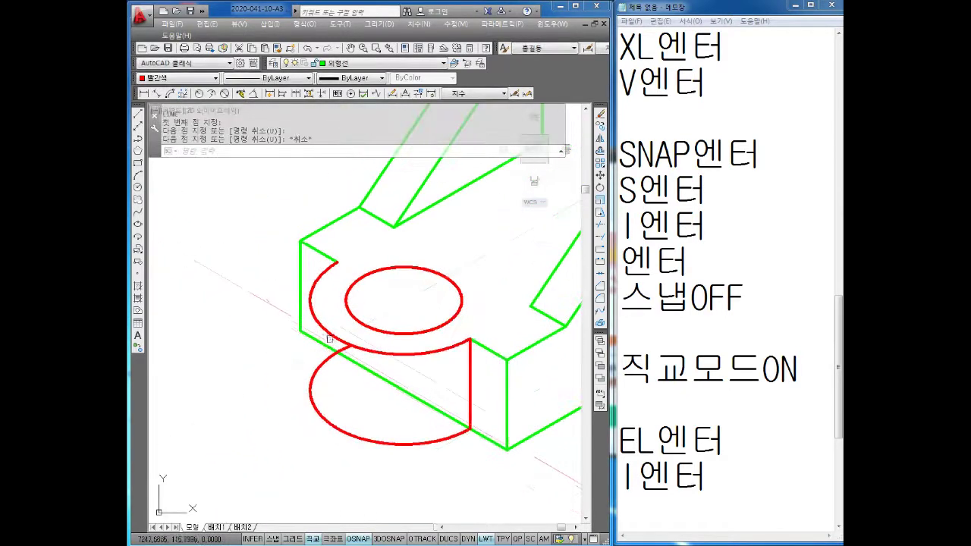
key(Return)
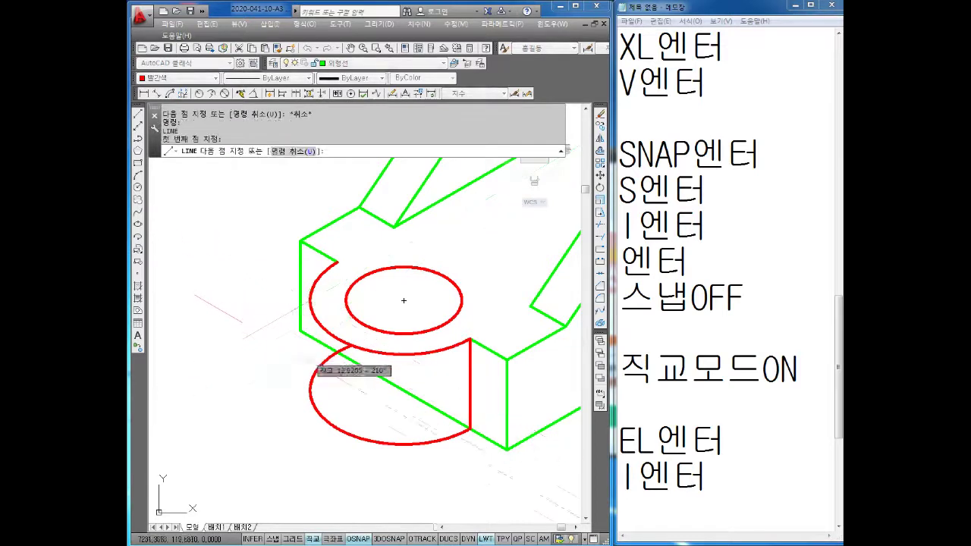
click(310, 390)
click(310, 301)
key(Escape)
key(Escape)
key(Escape)
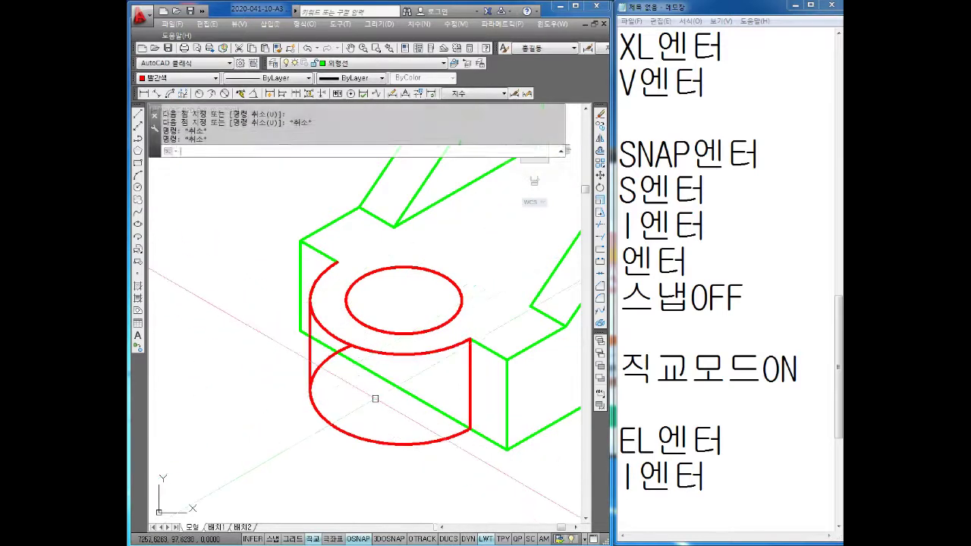
Step: Trim away the lower hole circle's hidden back arc
text(TR)
key(Return)
key(Return)
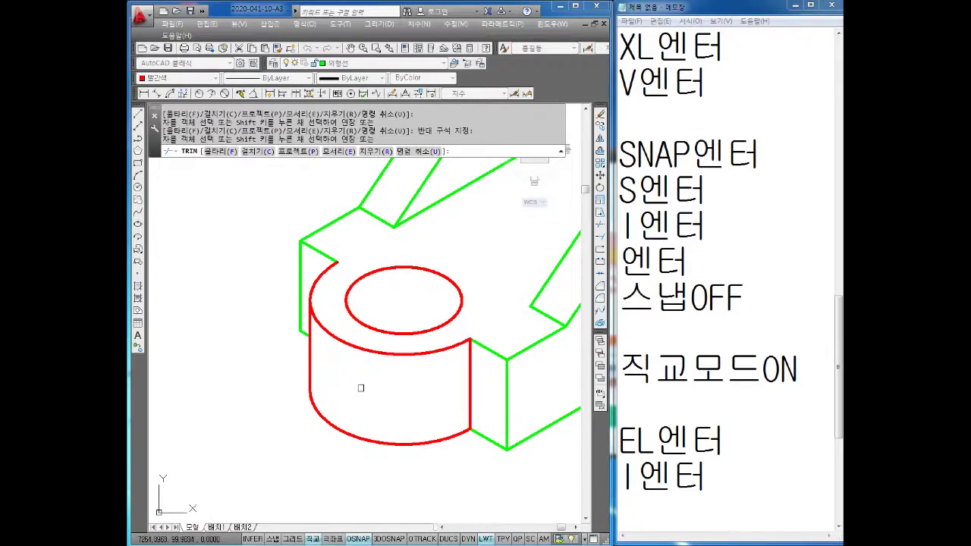
scroll(416, 369, down, 1)
scroll(390, 368, down, 4)
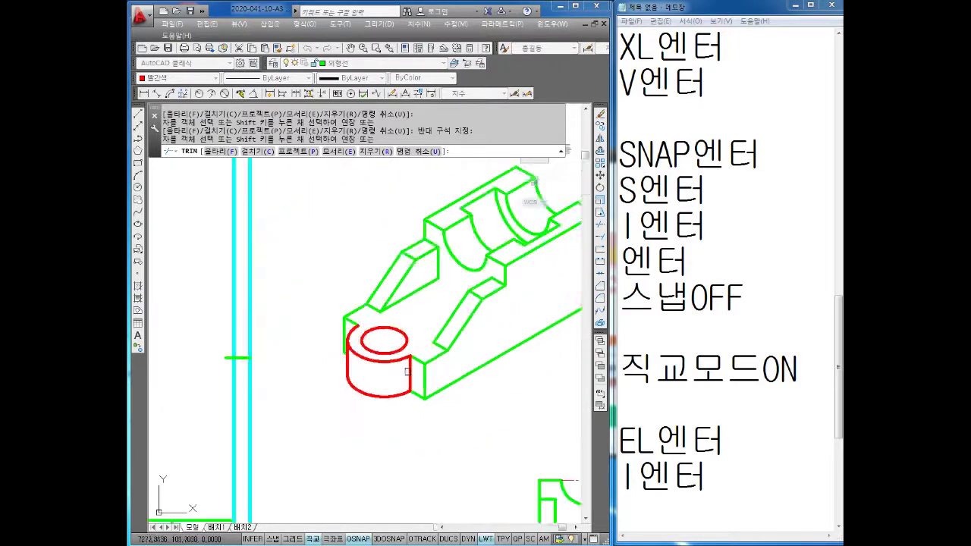
scroll(379, 372, down, 1)
scroll(374, 368, down, 1)
scroll(373, 367, up, 4)
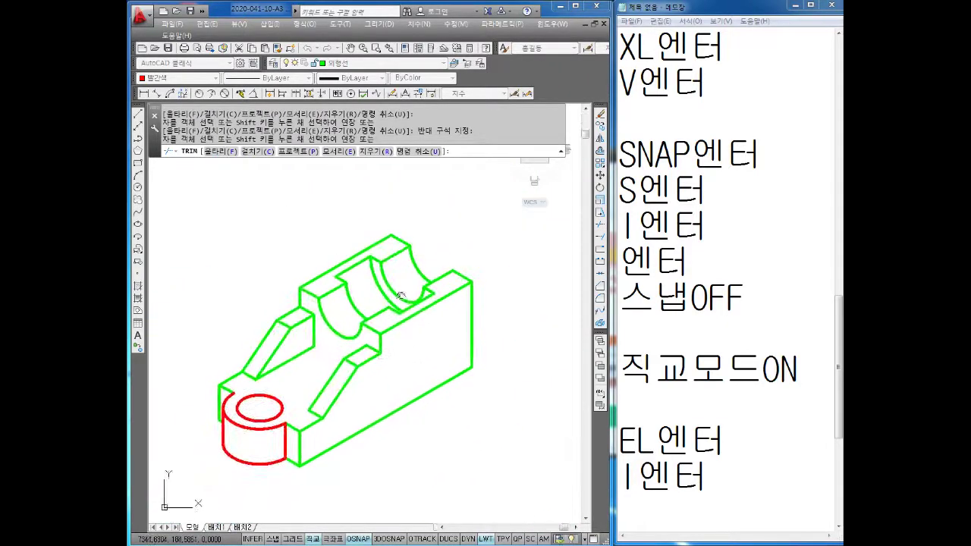
key(Escape)
Step: Window-select the whole isometric part and change its colour to green
scroll(478, 234, down, 2)
click(479, 235)
click(293, 407)
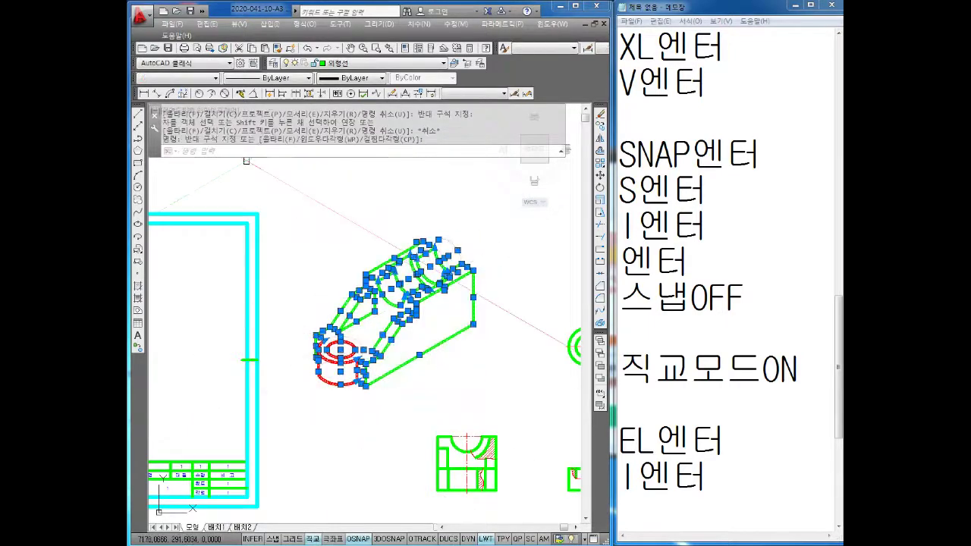
click(169, 79)
key(Escape)
key(Escape)
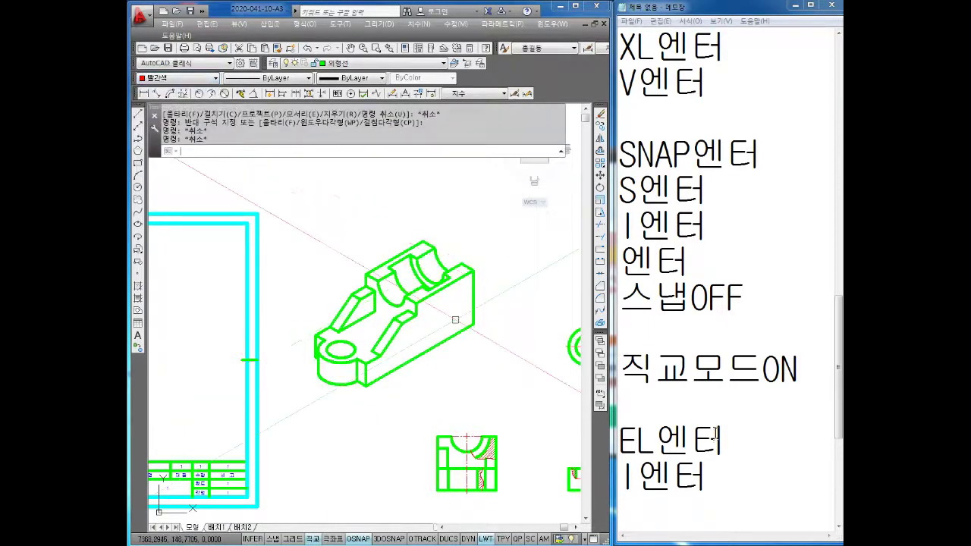
click(783, 485)
key(Return)
key(Return)
text(SCㅇ)
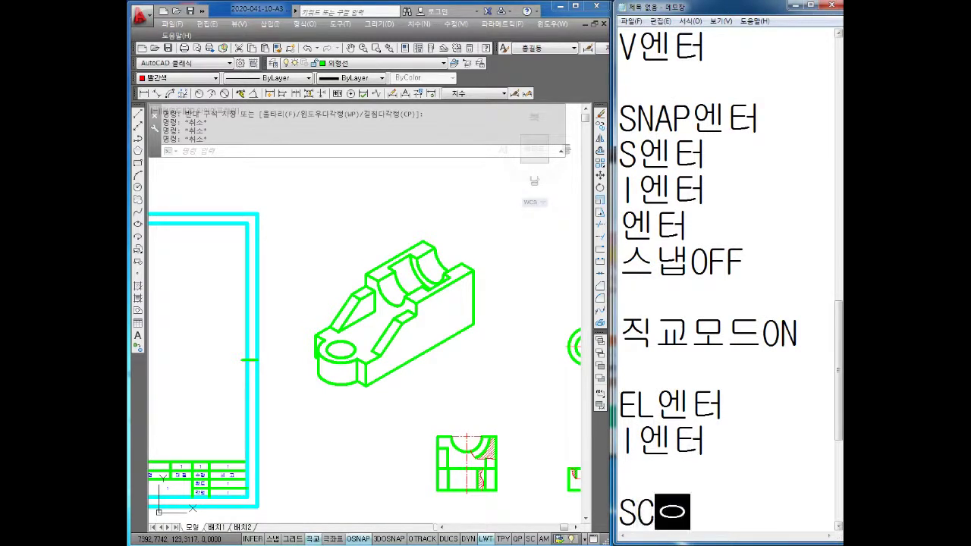
Step: Add the note lines SC엔터, 도형선택, 엔터, 기준점 and 0.7 in Notepad
text(엔터)
key(Return)
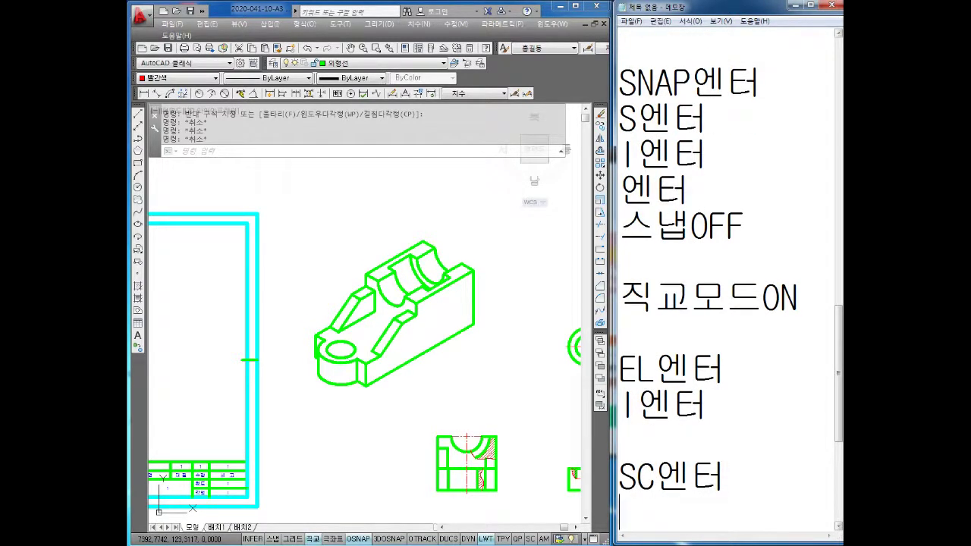
text(도형선택)
key(Return)
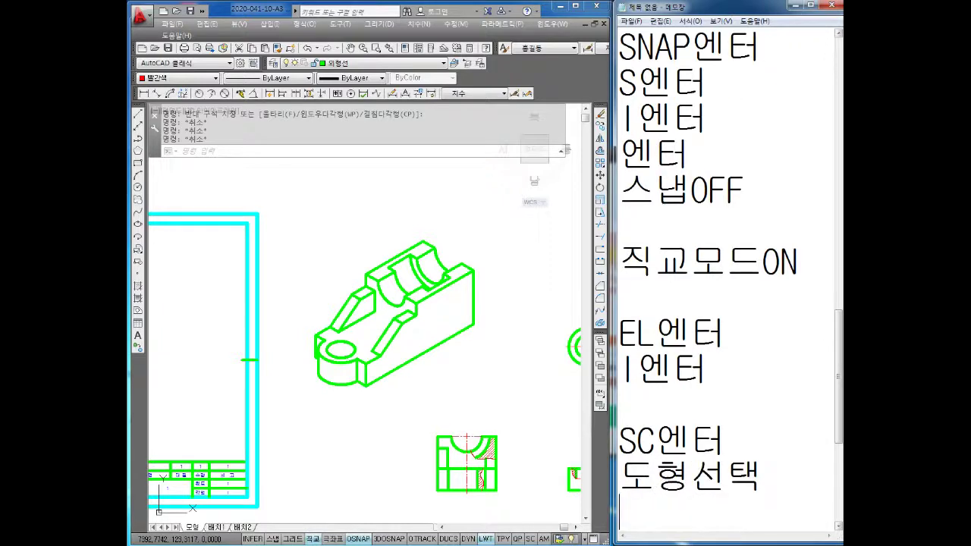
text(엔터)
key(Return)
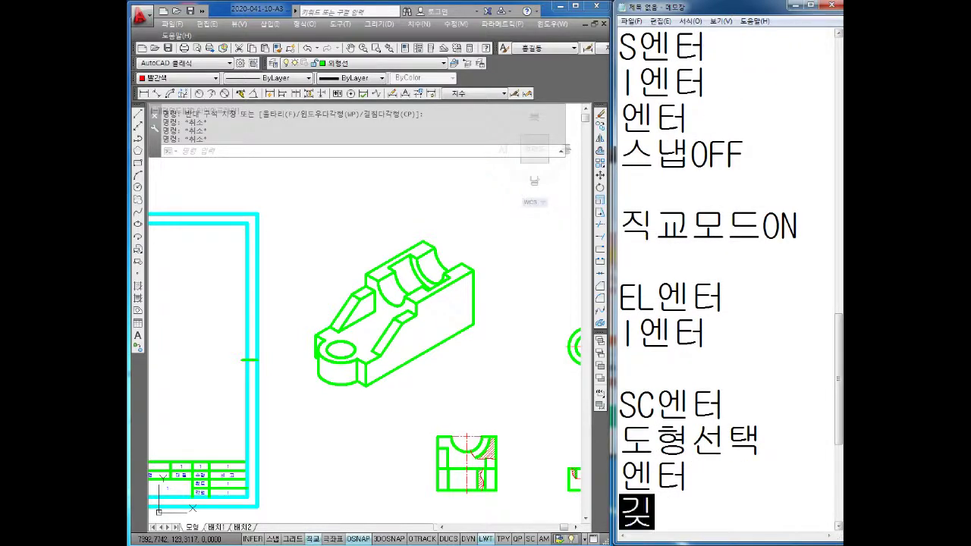
text(준점)
key(Return)
text(0.7)
key(Return)
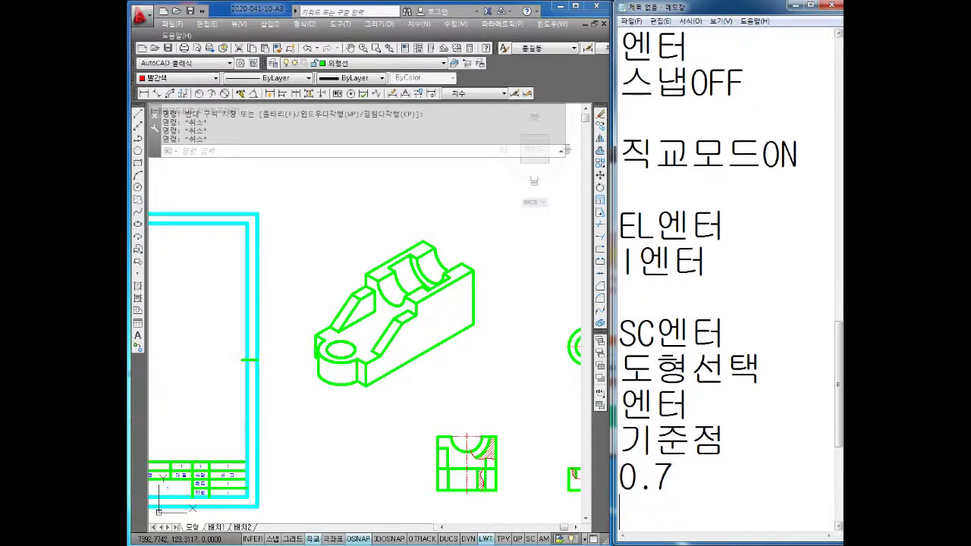
middle_drag(453, 383, 399, 388)
Step: Scale the window-selected isometric block by 0.7 about a base point at its corner
key(Escape)
text(SC)
key(Return)
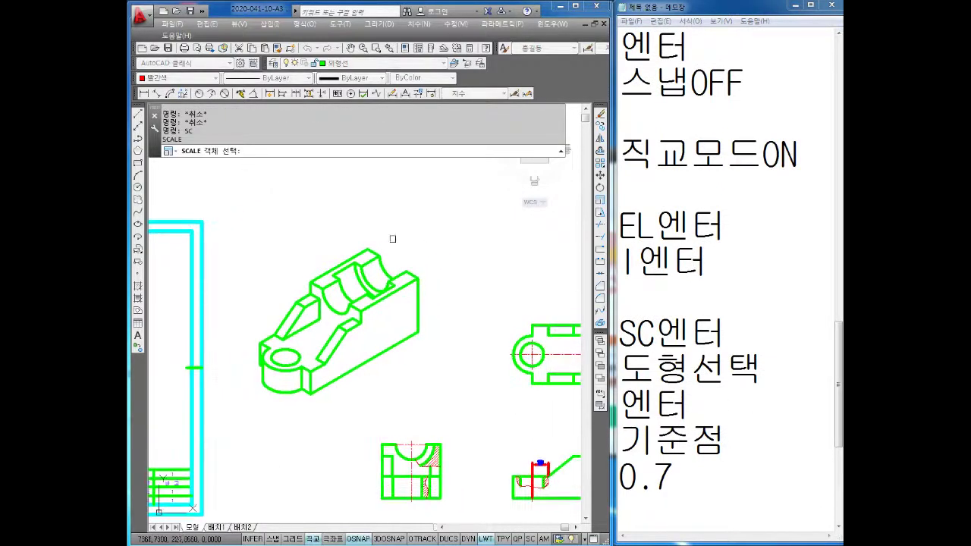
click(434, 220)
click(305, 342)
key(Return)
click(311, 342)
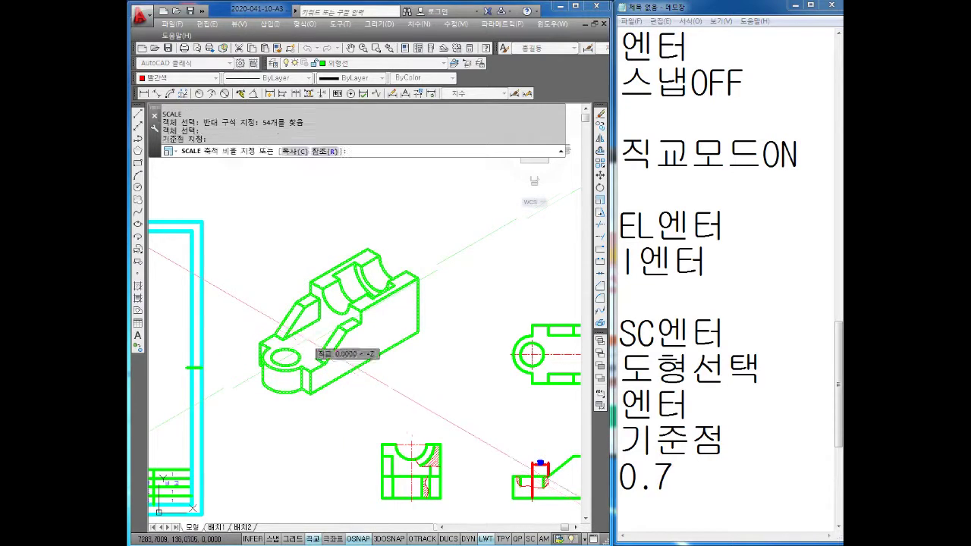
text(0.7)
key(Return)
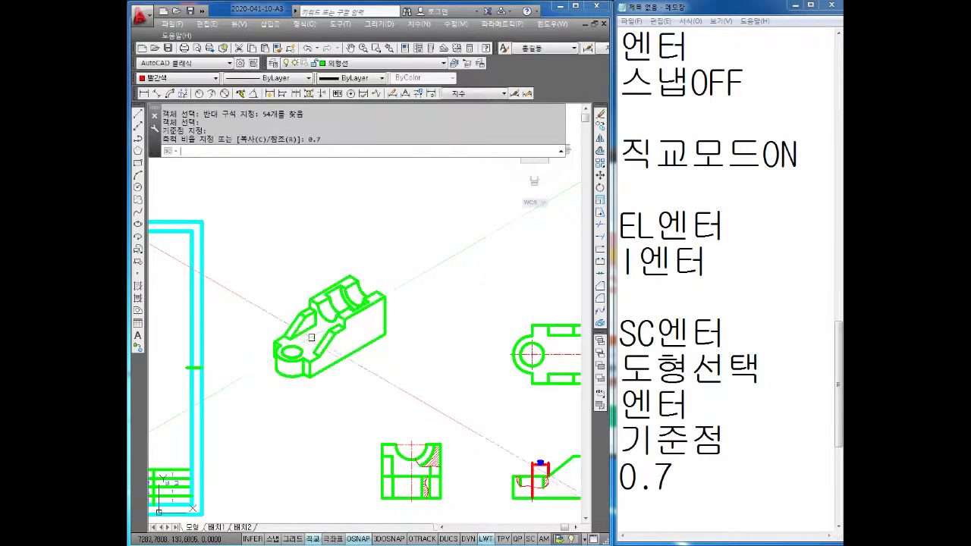
key(Escape)
key(Escape)
key(Escape)
Step: Start moving the scaled block, then cancel so it stays beside the orthographic views
middle_drag(498, 375, 412, 310)
text(m)
key(Return)
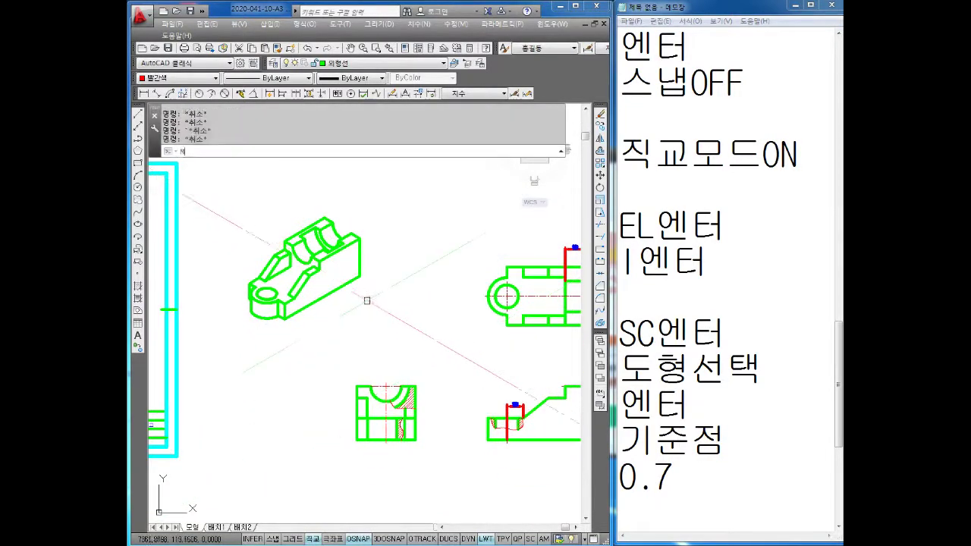
click(419, 177)
click(248, 329)
key(Return)
click(302, 251)
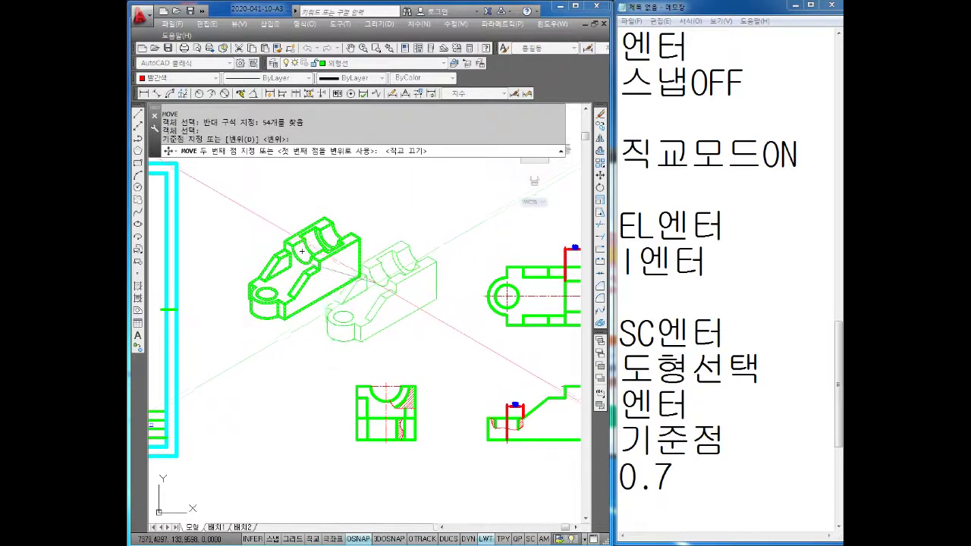
key(Escape)
key(Escape)
mouse_move(458, 352)
middle_down()
mouse_move(423, 306)
mouse_move(429, 336)
middle_up()
key(Escape)
key(Escape)
click(776, 472)
key(Return)
text(SNAPㅇ)
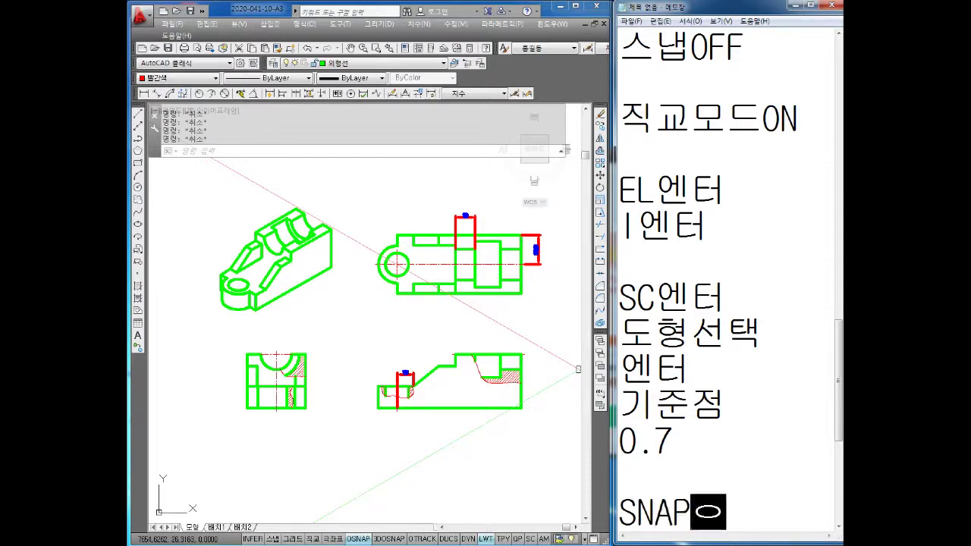
Step: Record SNAP엔터, S엔터, S엔터, 엔터 and 스냅OFF as new note lines
text(엔터)
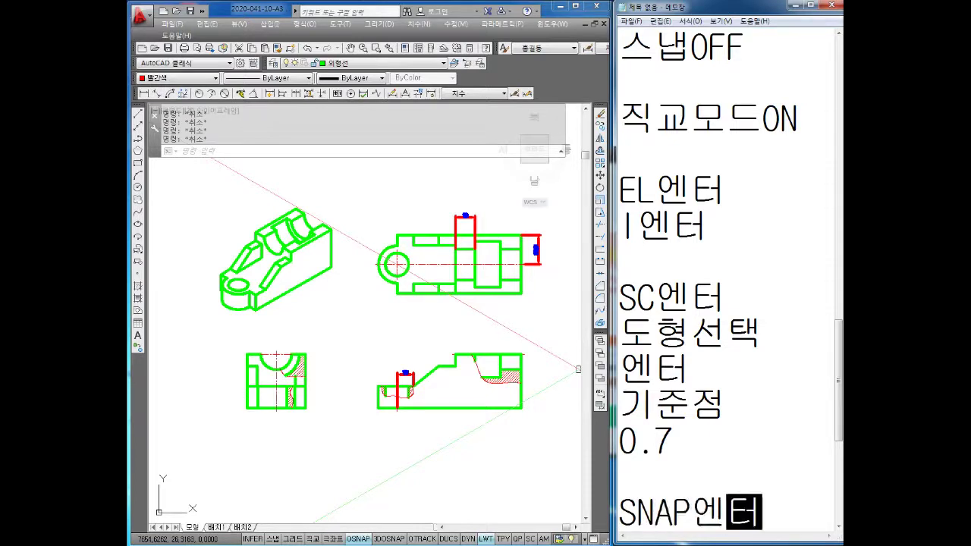
key(Return)
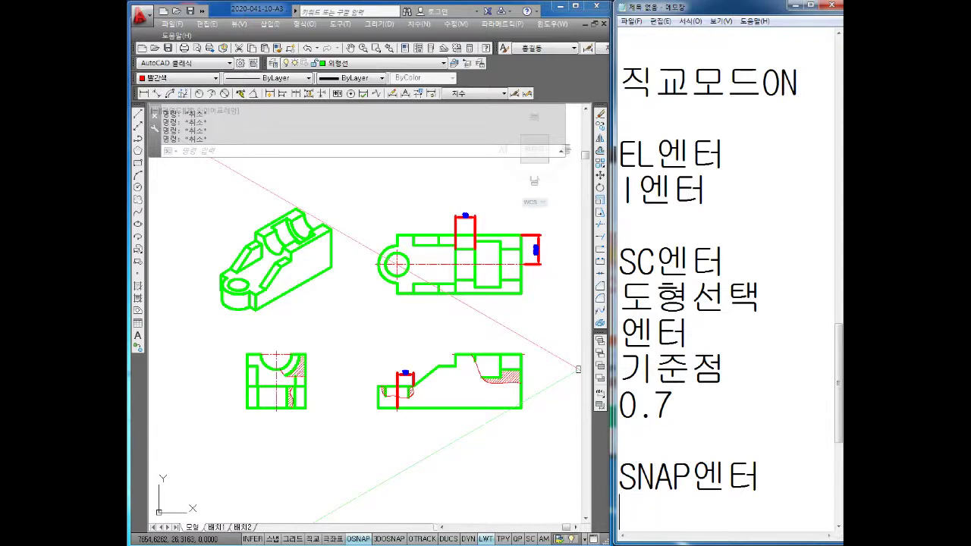
text(Sㅇ엔터)
key(Return)
text(S)
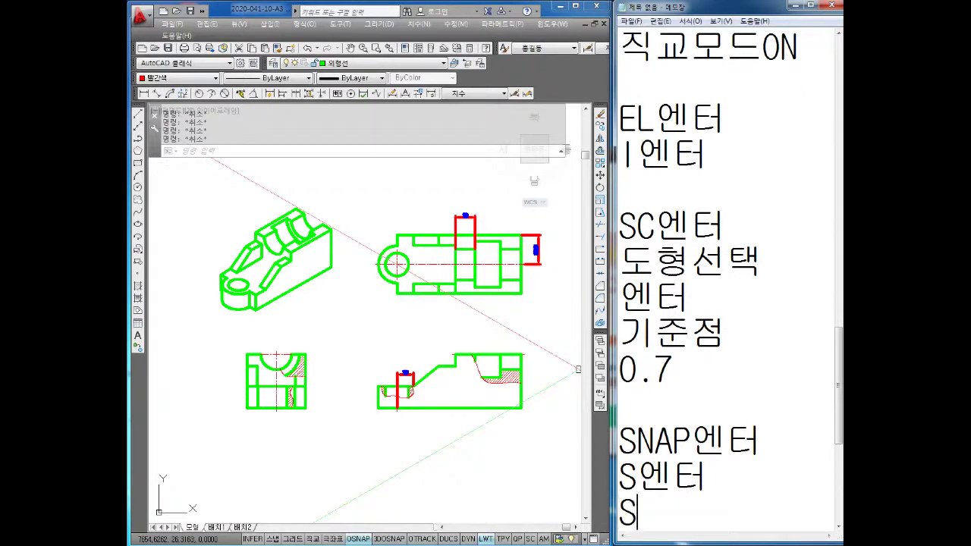
text(엔터)
key(Return)
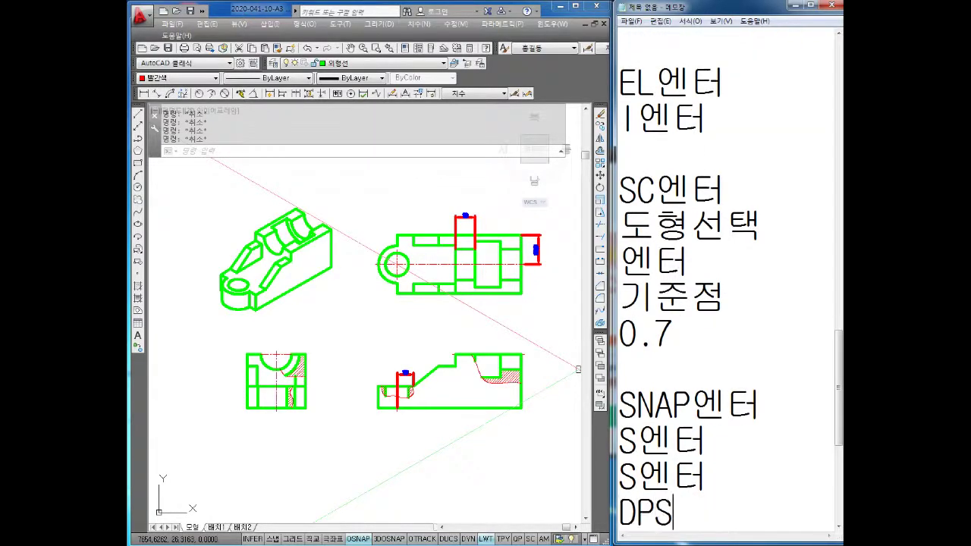
text(엔터)
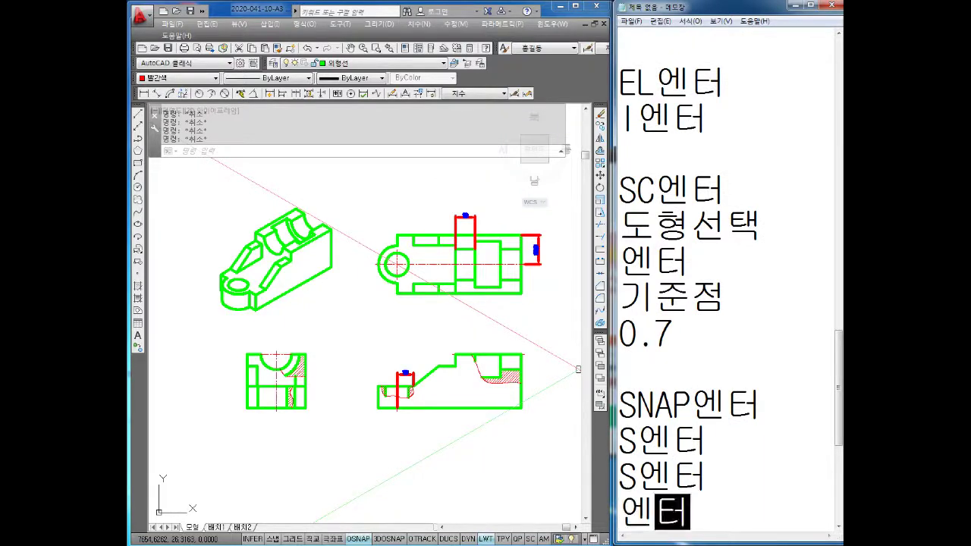
key(Return)
text(T)
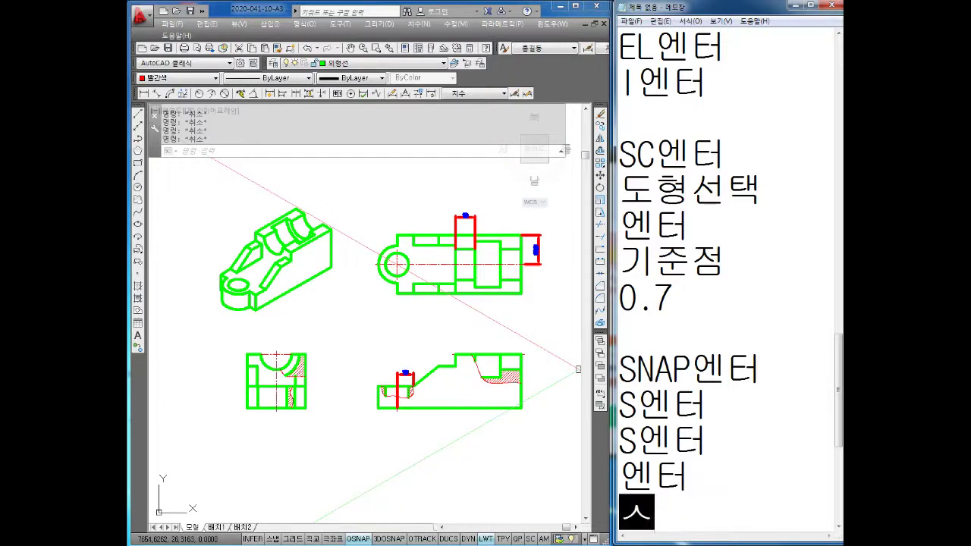
text(ㄷㅇ)
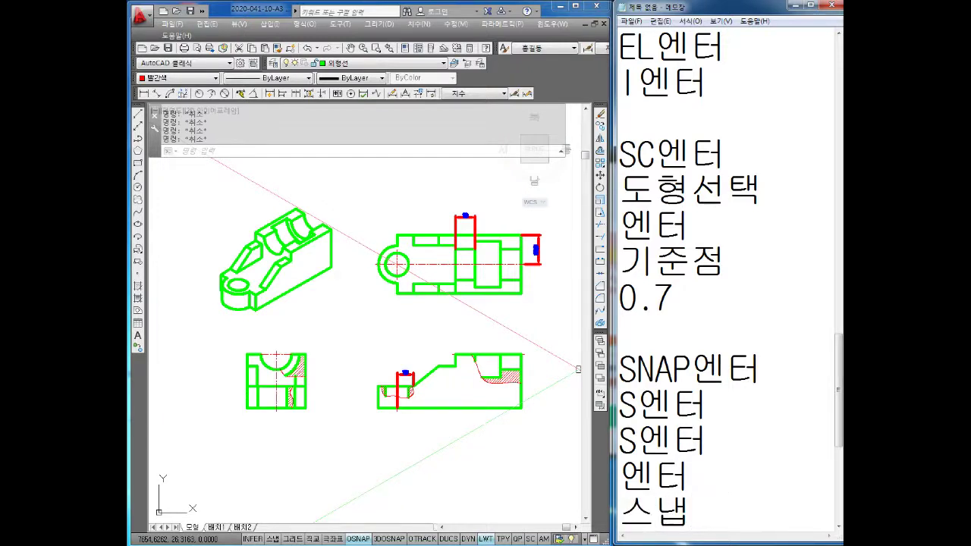
key(Return)
key(Return)
Step: Set the SNAP style back to Standard with SNAP, S, S, cancelling the spacing prompt
click(301, 341)
text(SNAP)
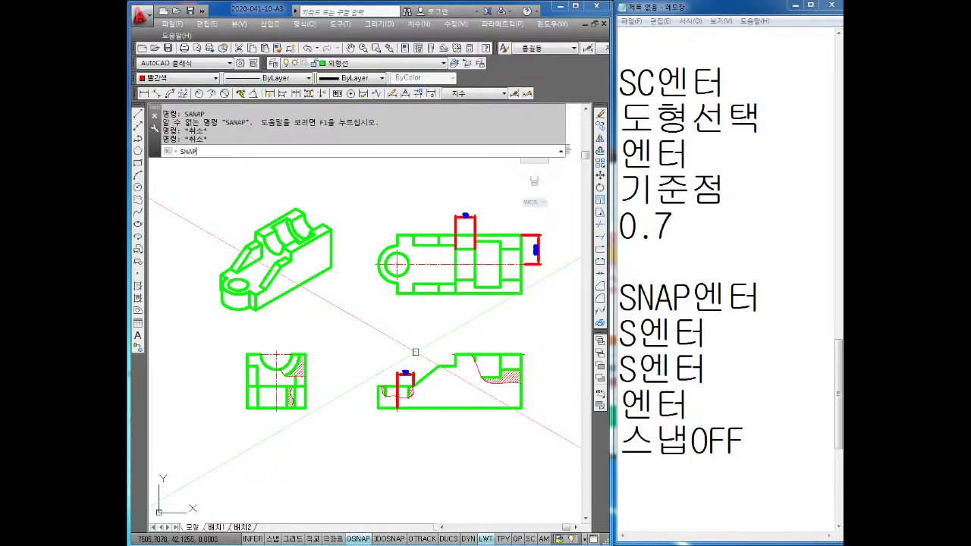
key(Return)
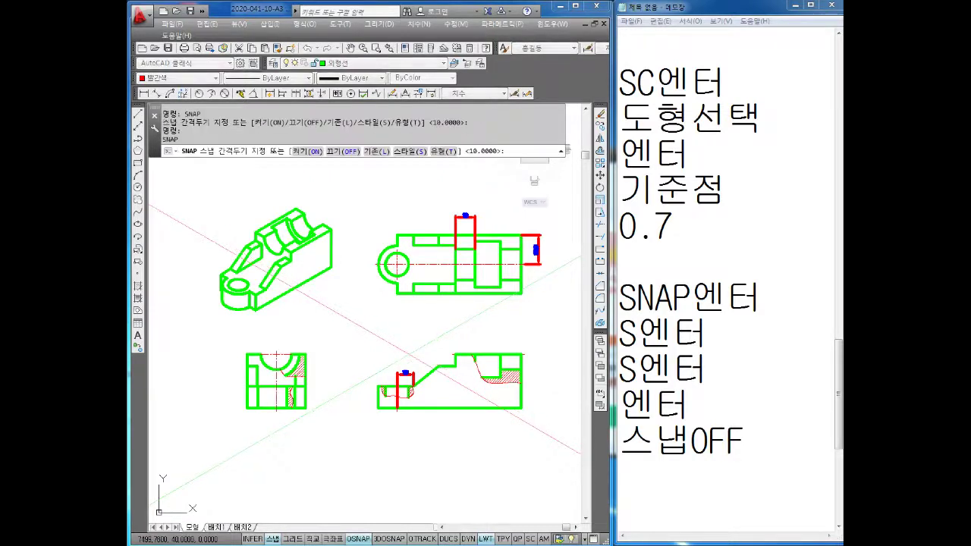
key(Escape)
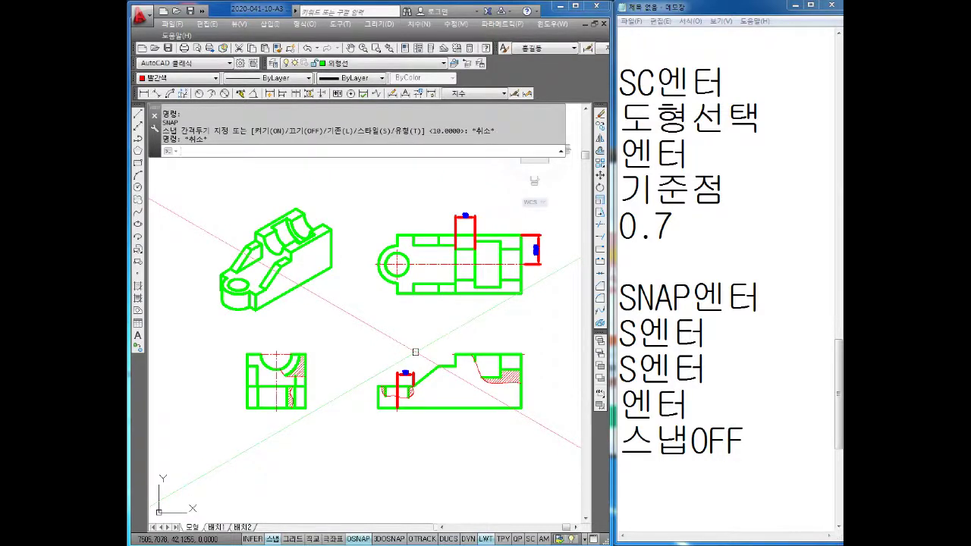
key(Escape)
key(Escape)
key(Return)
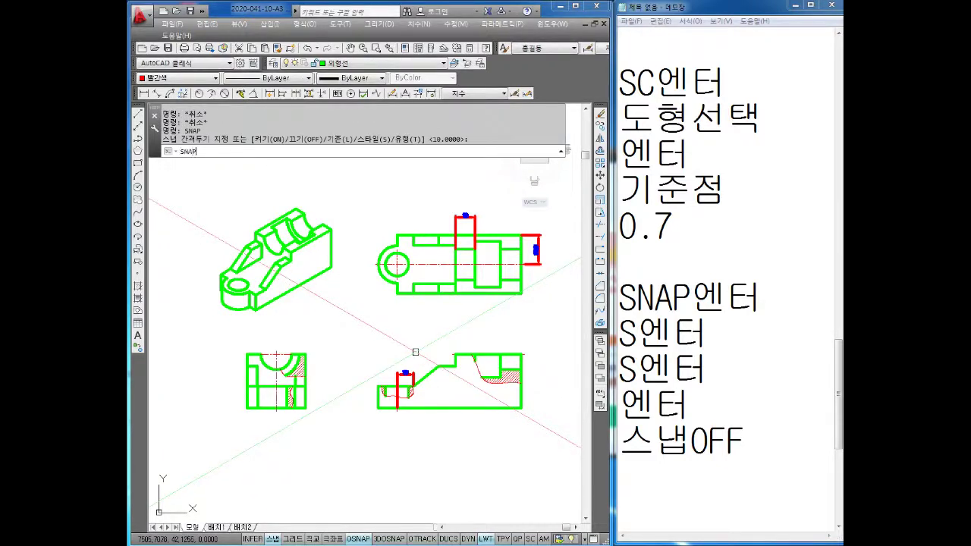
text(s)
key(Return)
text(s)
key(Return)
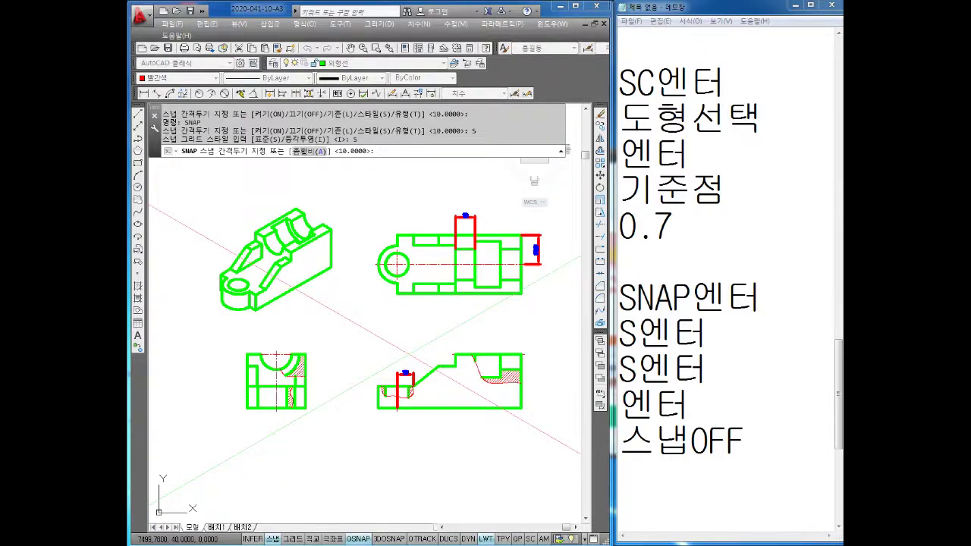
key(Return)
key(Escape)
key(Escape)
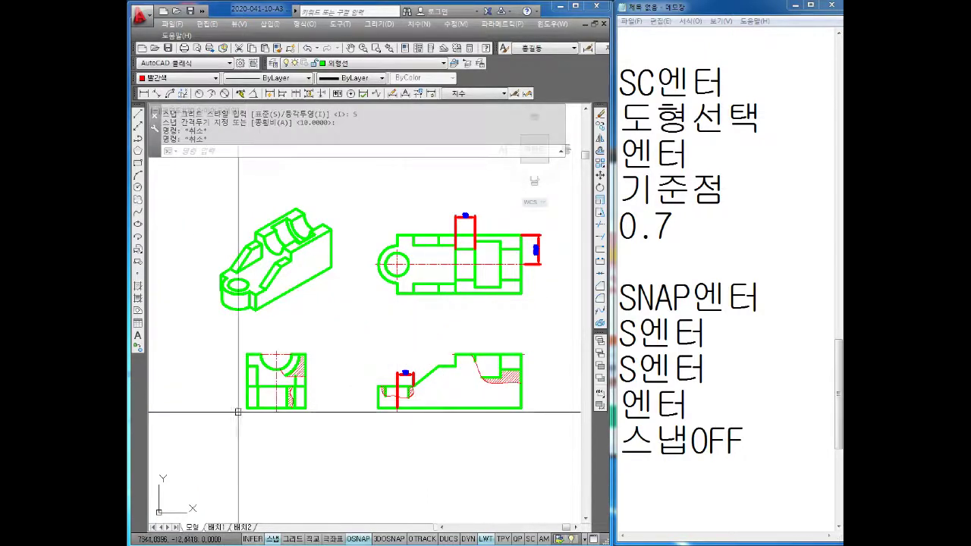
Step: Delete the red bracket and rectangle on the top view and the red mark on the front view
key(Escape)
key(Escape)
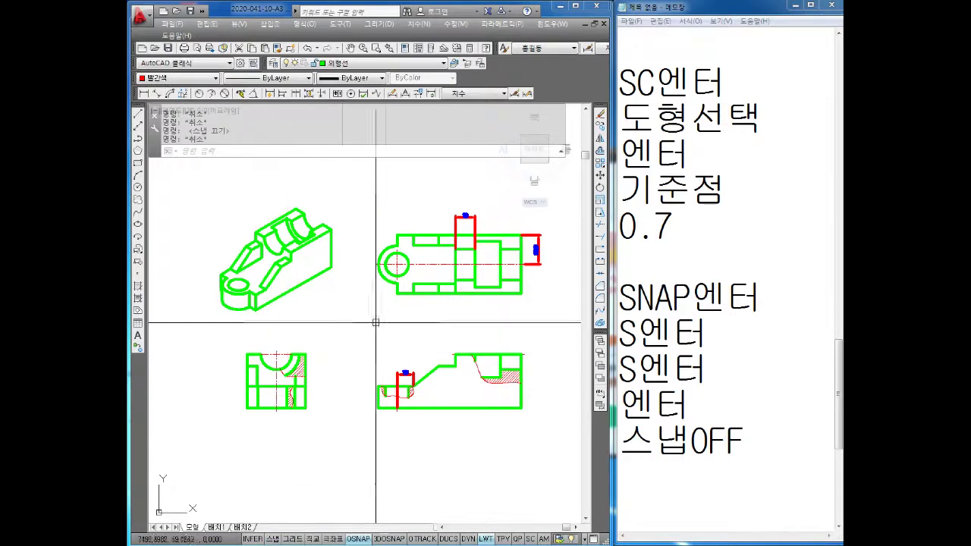
middle_drag(550, 232, 505, 253)
click(505, 253)
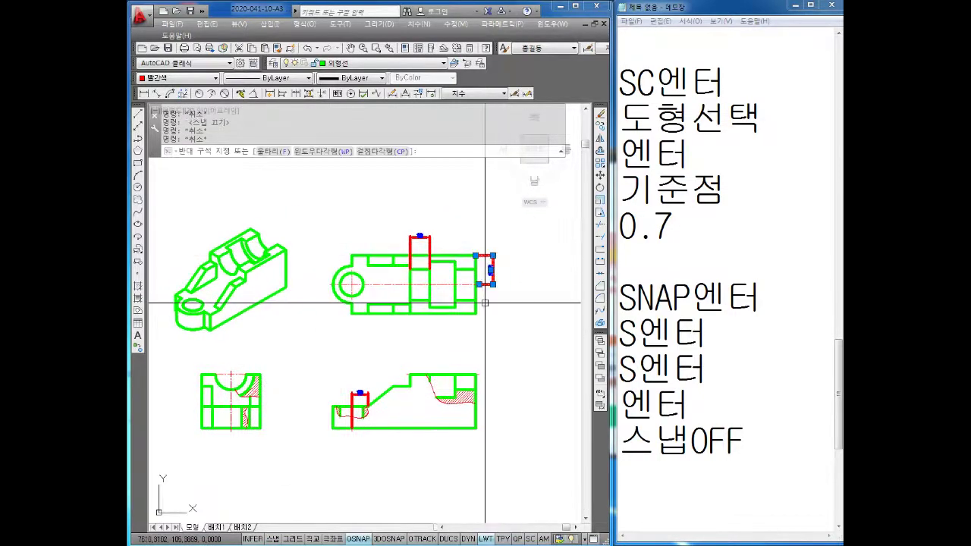
click(485, 296)
key(Delete)
click(433, 219)
click(407, 246)
key(Delete)
mouse_move(360, 397)
middle_down()
mouse_move(380, 346)
mouse_move(384, 361)
middle_up()
key(Delete)
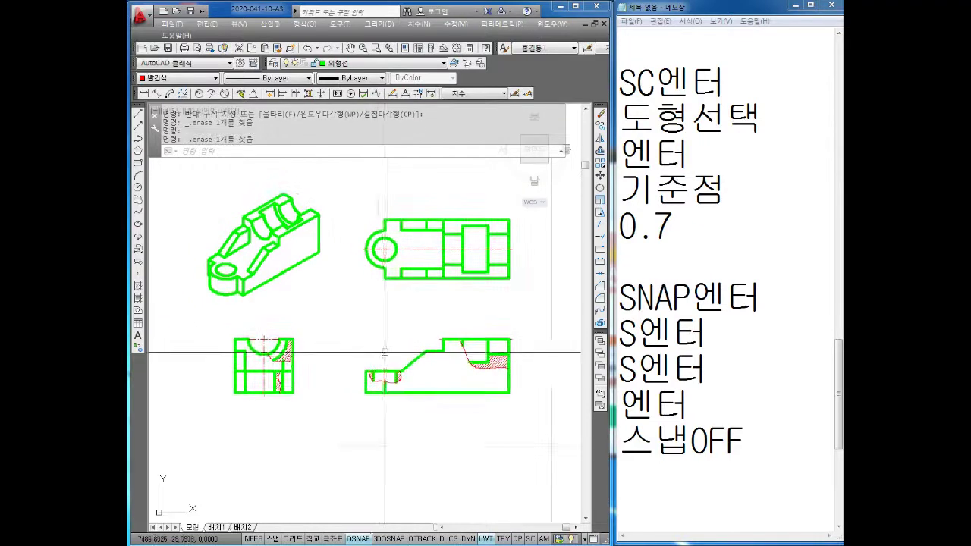
key(Escape)
key(Escape)
key(Escape)
click(665, 468)
click(766, 500)
text(치수깅)
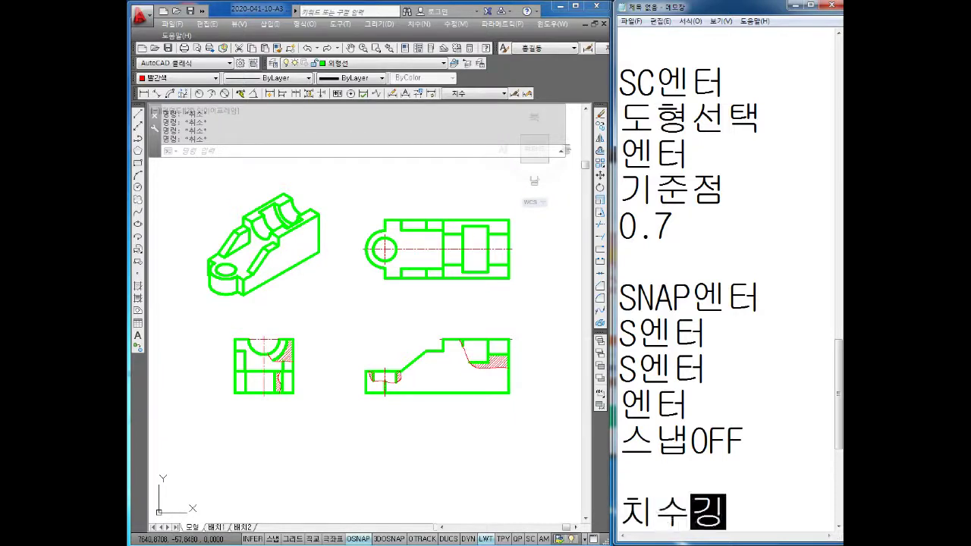
Step: Finish the 치수기입 note and add empty lines below it
text(입)
key(Return)
text(ㄲ)
key(Return)
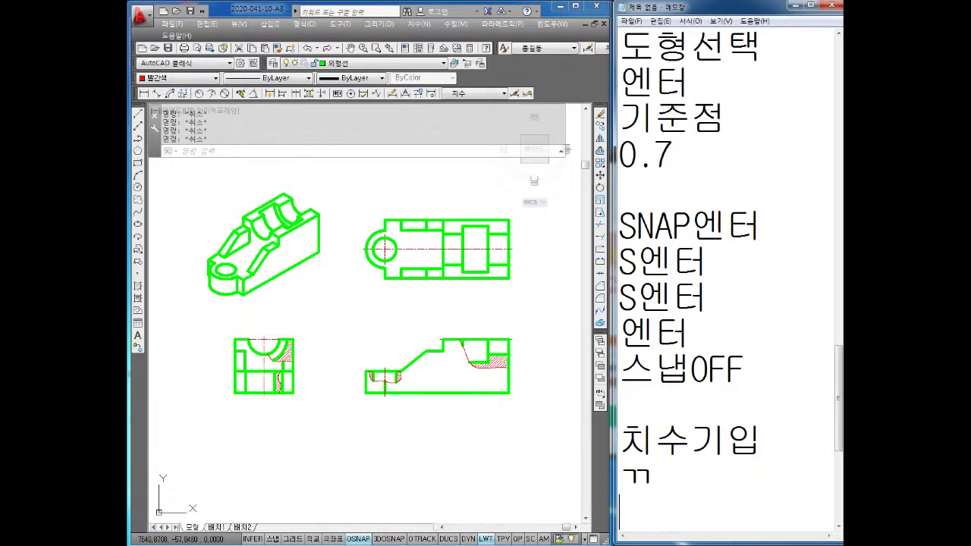
Step: Make 치수선 the current layer with the colour set to ByLayer
click(205, 449)
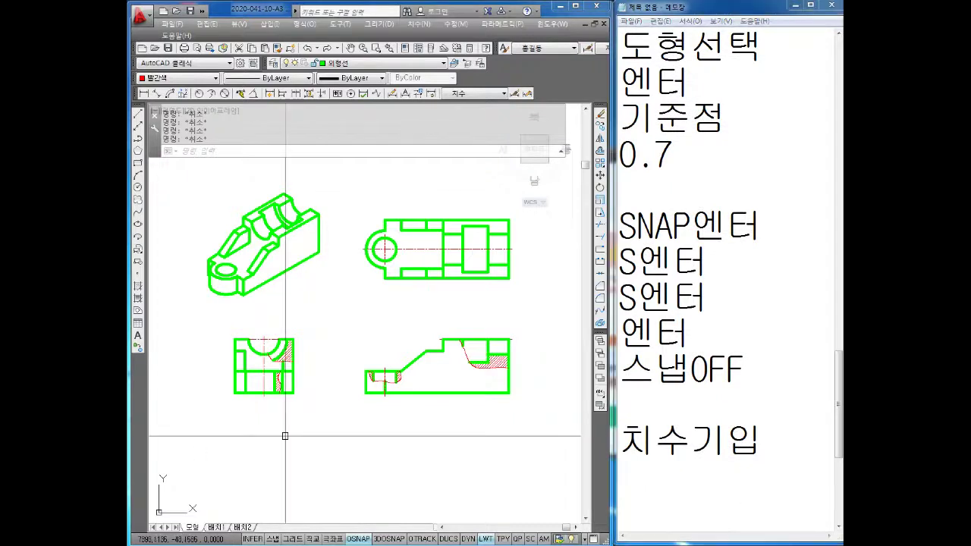
scroll(411, 356, up, 1)
scroll(395, 333, up, 1)
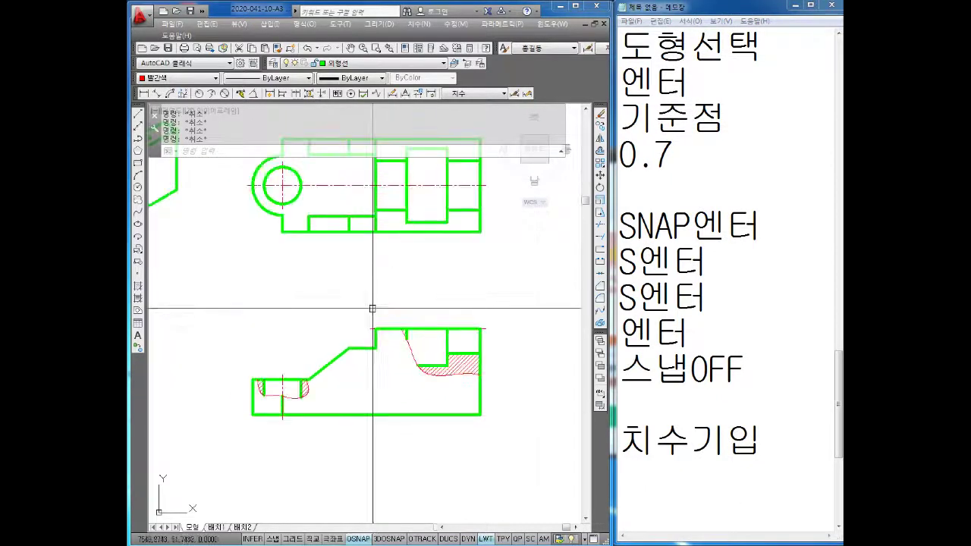
scroll(372, 309, up, 1)
click(144, 93)
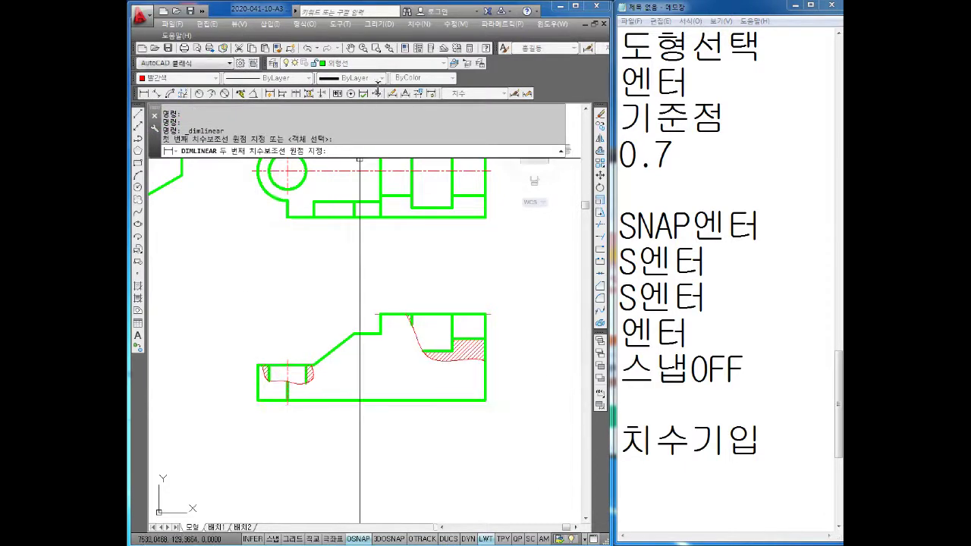
click(356, 63)
click(349, 138)
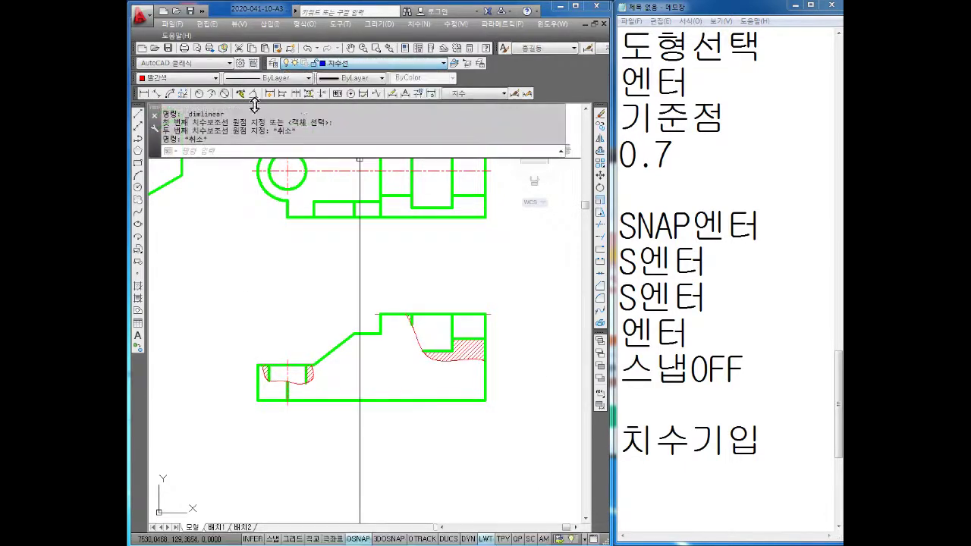
click(174, 79)
click(163, 88)
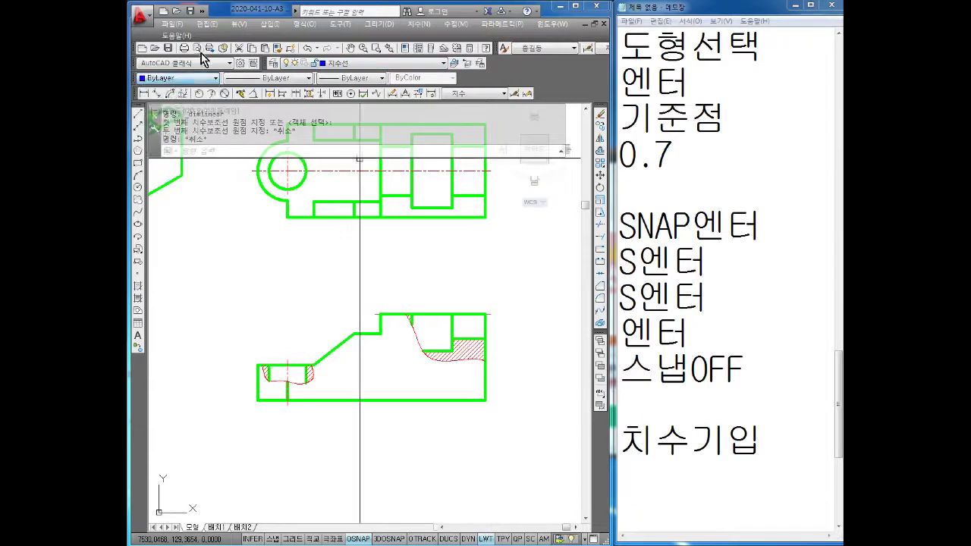
Step: Dimension the front view's bottom edge with a 130 linear dimension below it
click(144, 93)
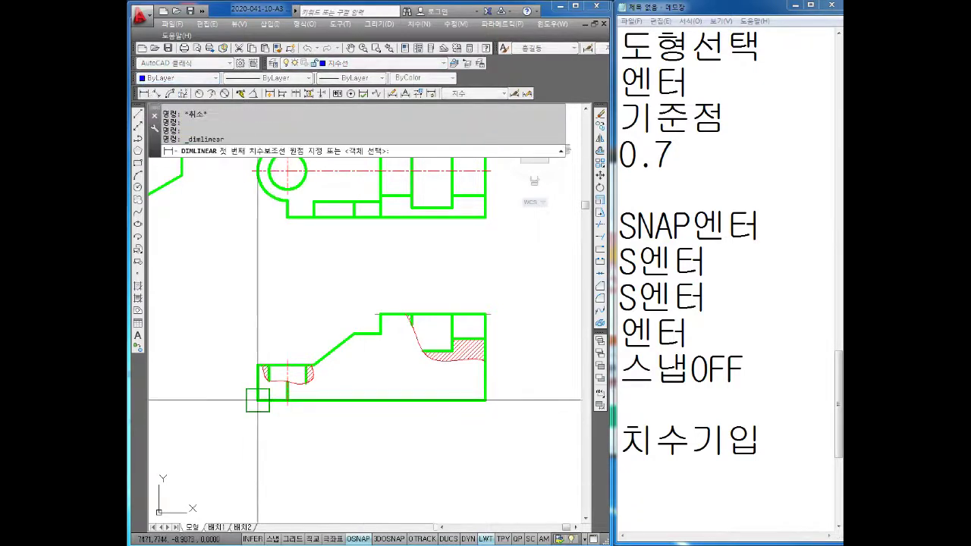
click(482, 402)
click(258, 400)
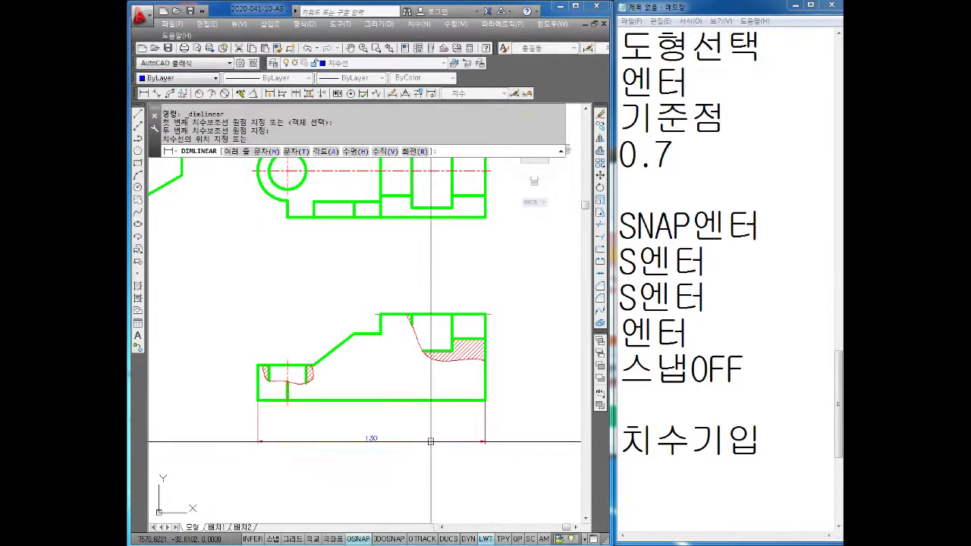
click(431, 442)
Step: Place vertical 20 and 38 dimensions along the front view's left side
scroll(250, 455, up, 2)
scroll(228, 425, up, 2)
key(Return)
click(195, 326)
middle_drag(210, 365, 343, 298)
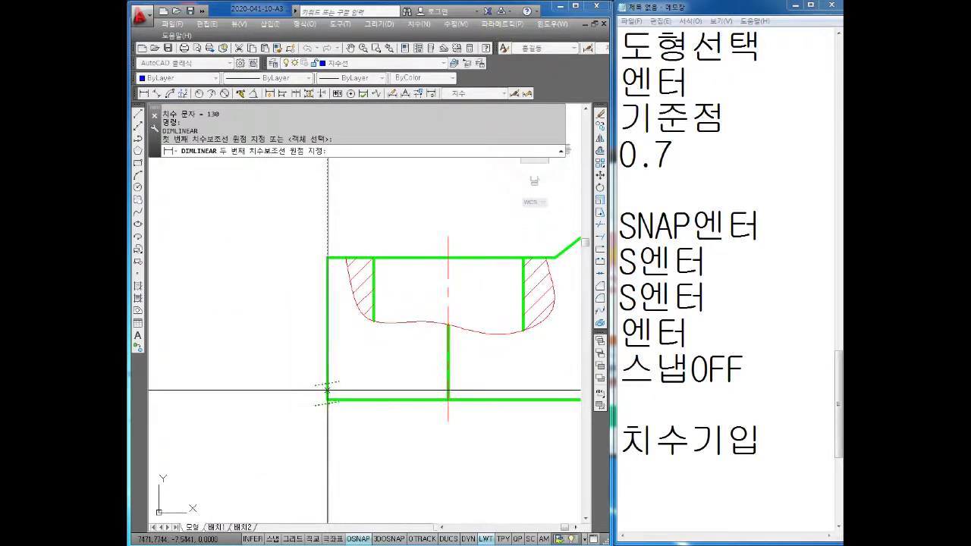
click(328, 399)
click(225, 366)
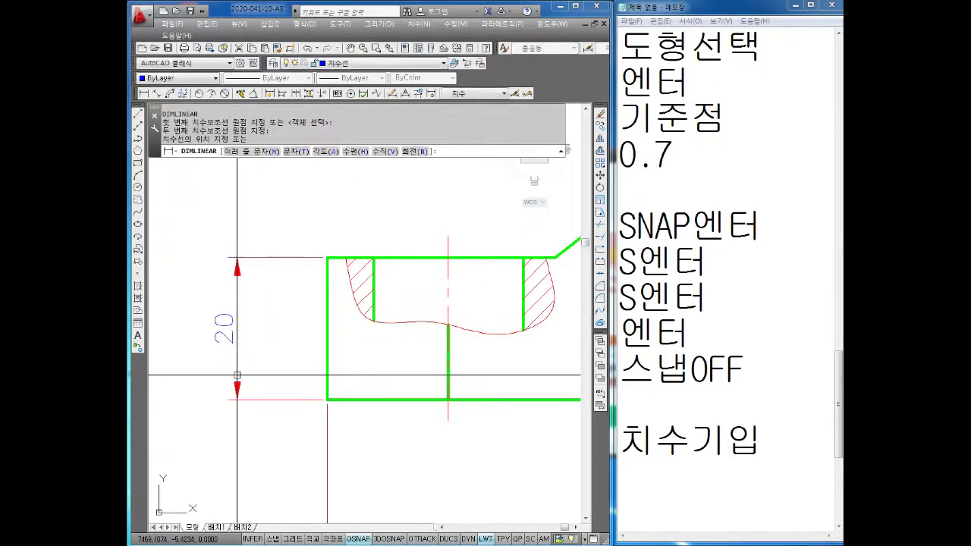
scroll(225, 365, down, 3)
mouse_move(402, 345)
middle_down()
mouse_move(360, 347)
mouse_move(345, 333)
middle_up()
key(Return)
click(364, 271)
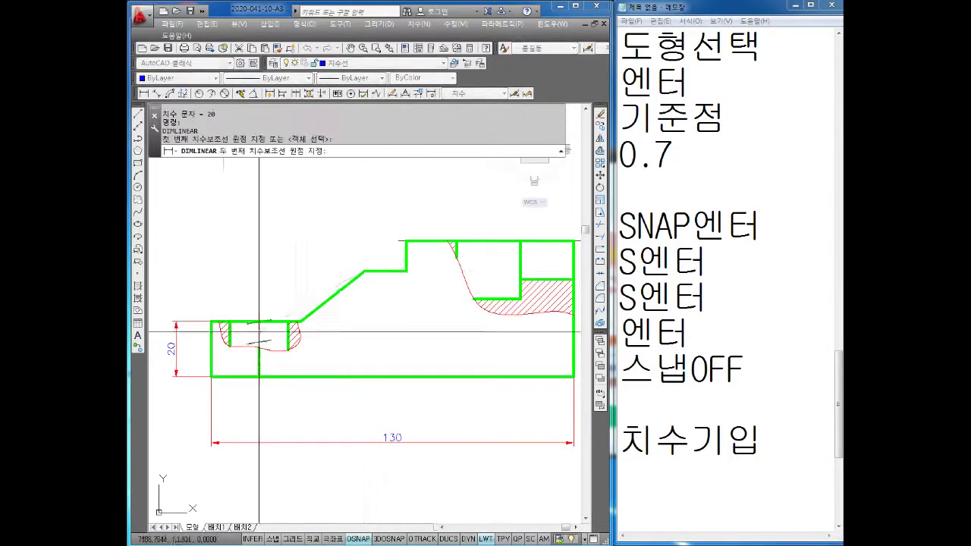
click(210, 376)
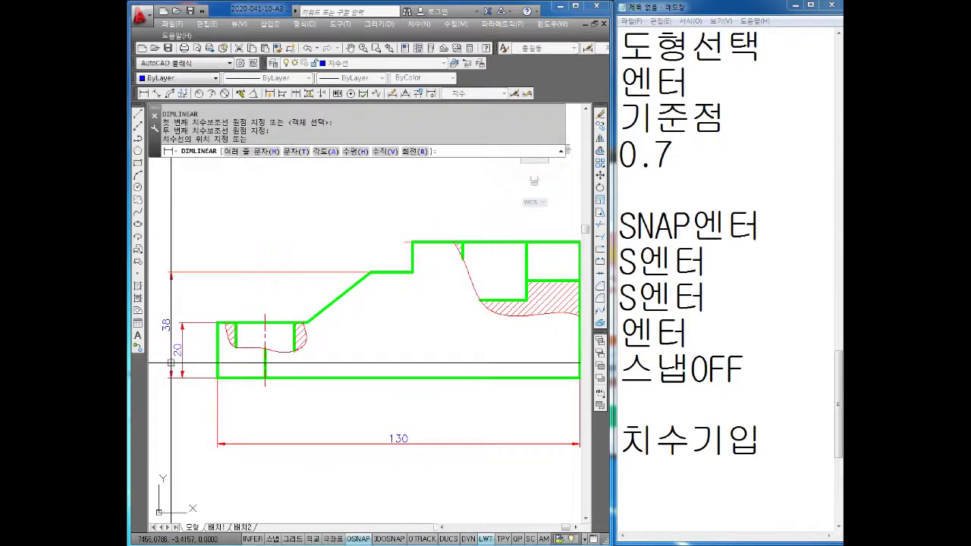
click(172, 362)
Step: Pick the top-right and bottom-right corners for the overall height dimension
key(Return)
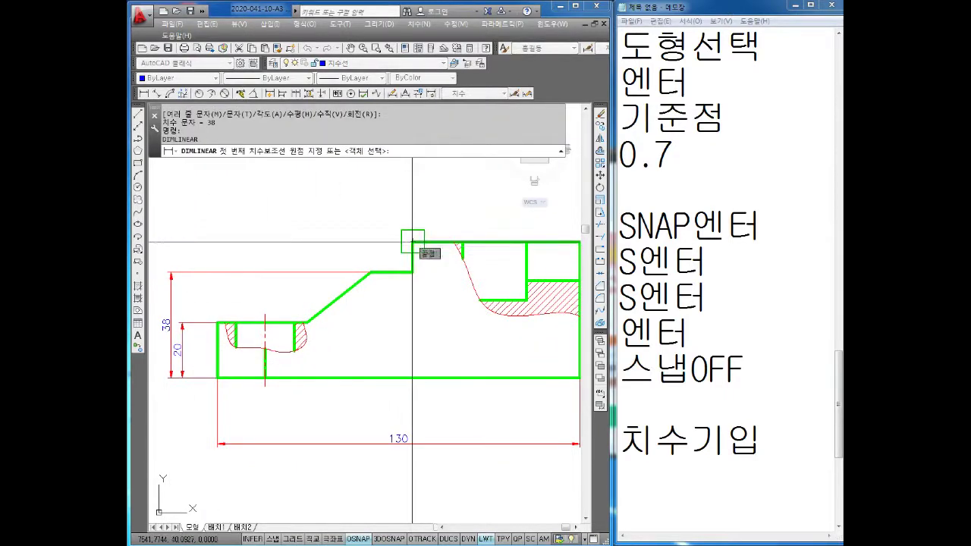
middle_drag(576, 243, 441, 252)
key(Escape)
key(Return)
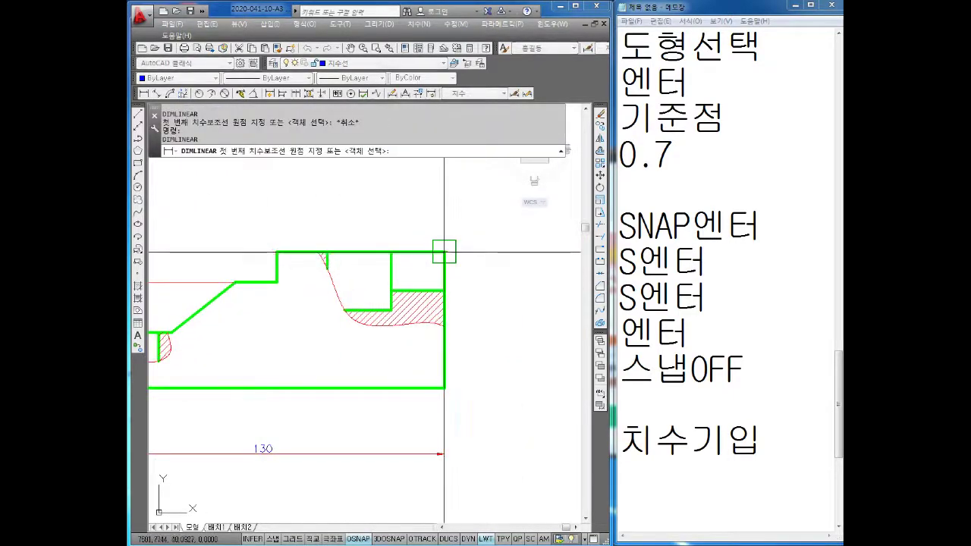
click(444, 252)
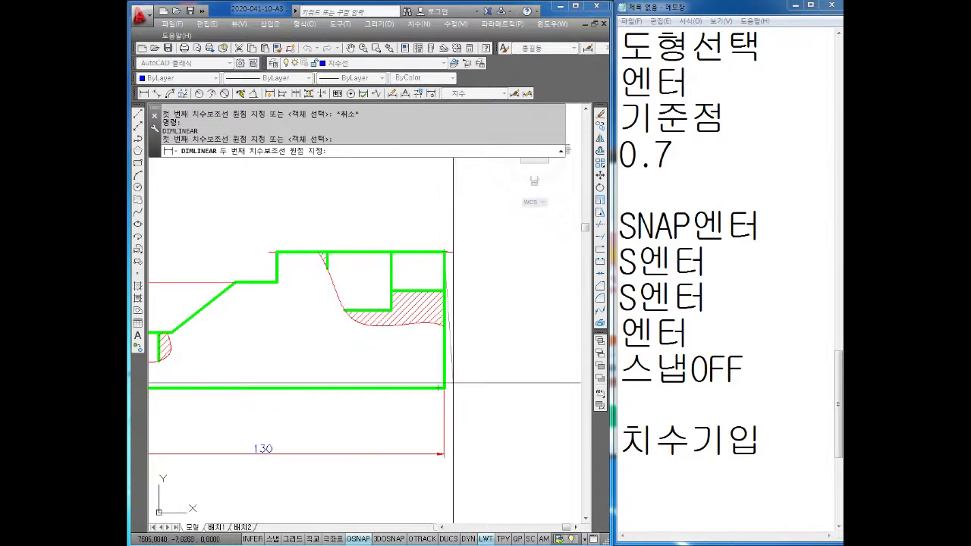
scroll(443, 388, up, 4)
click(440, 387)
scroll(455, 375, down, 4)
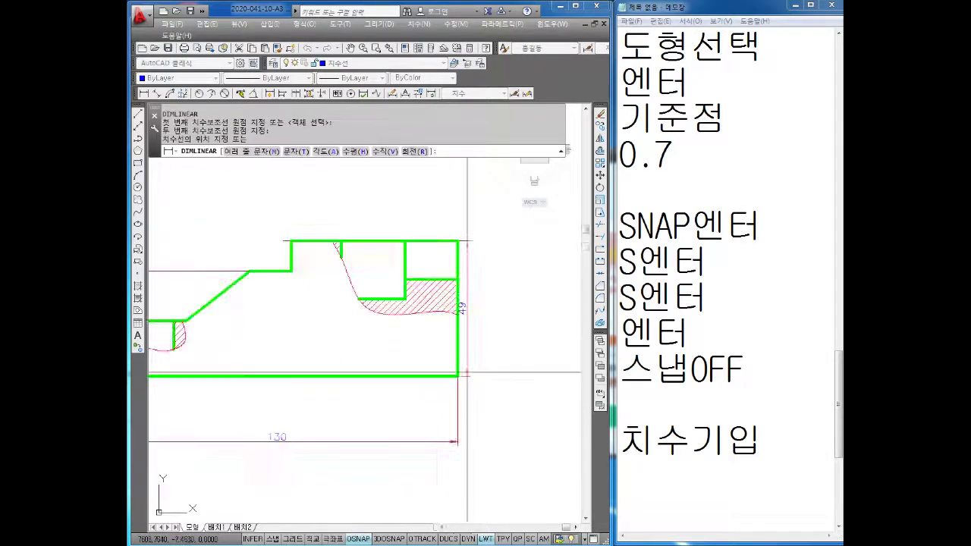
Step: Place the 49 overall height on the right and confirm the object snap settings
click(513, 357)
key(Escape)
key(Escape)
right_click(365, 538)
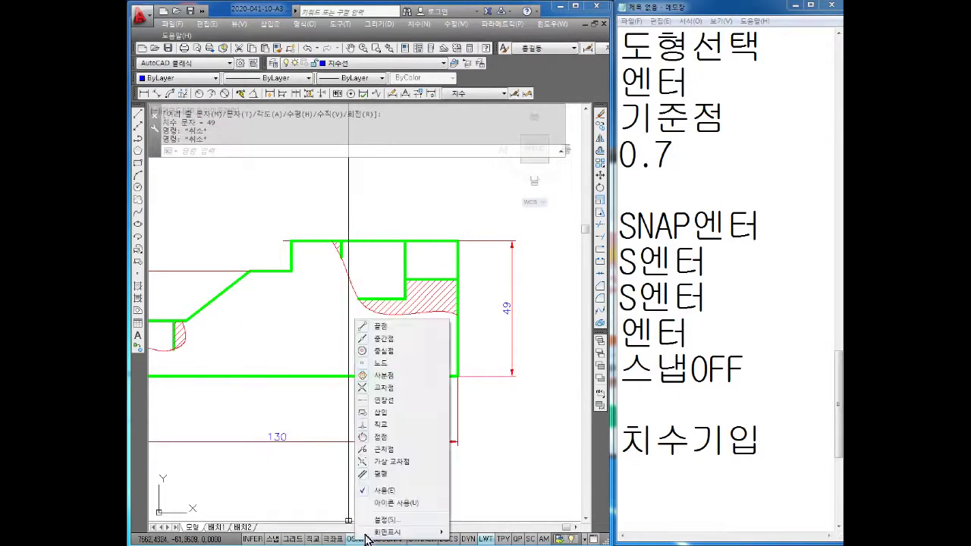
click(391, 520)
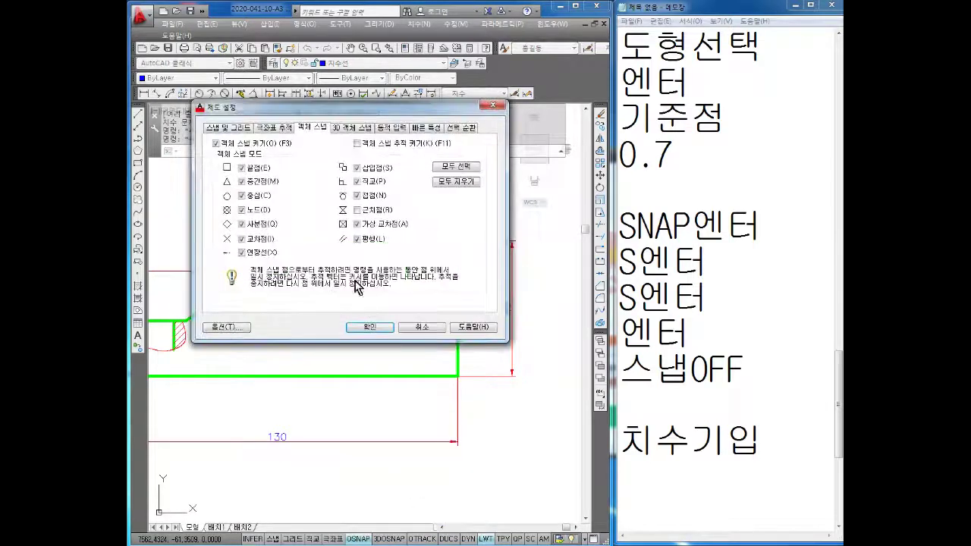
click(370, 327)
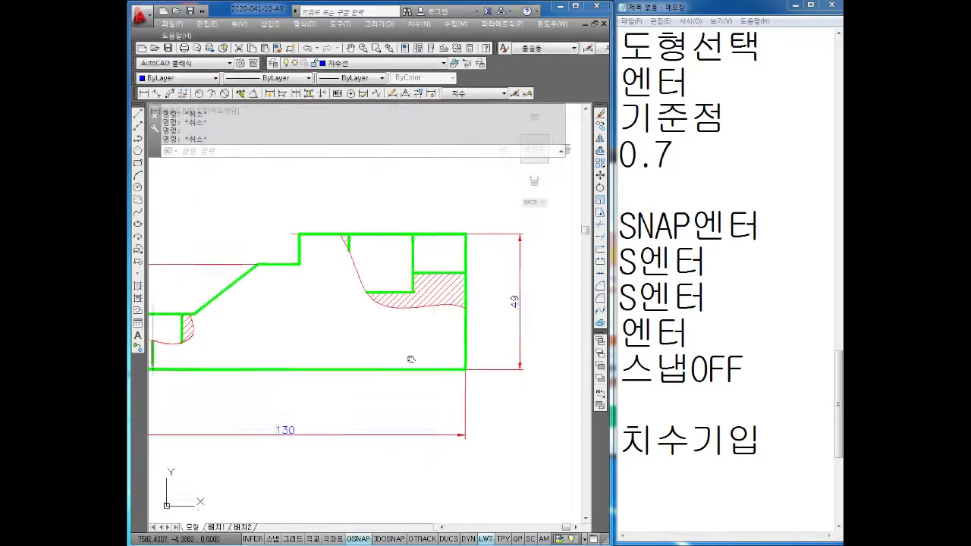
scroll(559, 350, up, 2)
scroll(559, 349, up, 2)
middle_drag(559, 350, 423, 348)
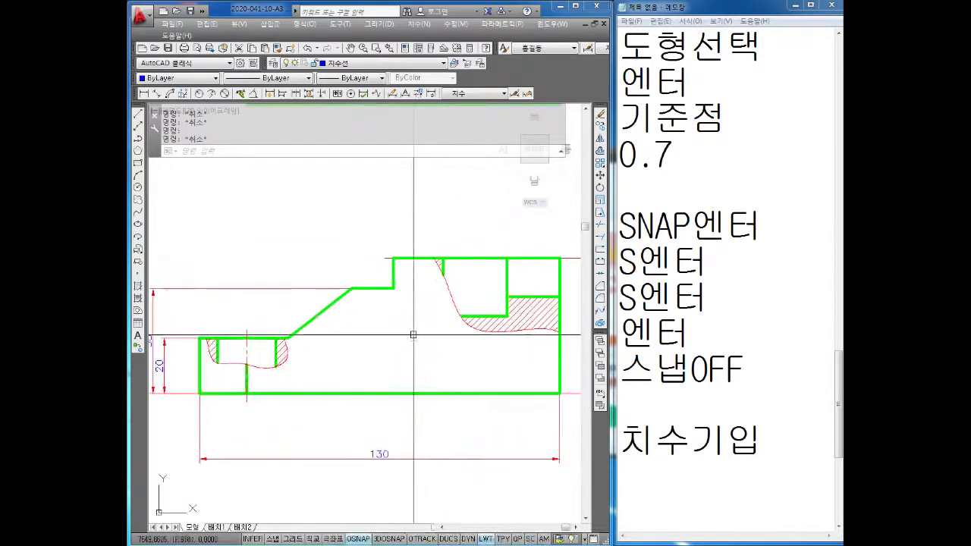
Step: Add a 60 linear dimension above the raised block of the front view
click(144, 93)
scroll(440, 276, up, 3)
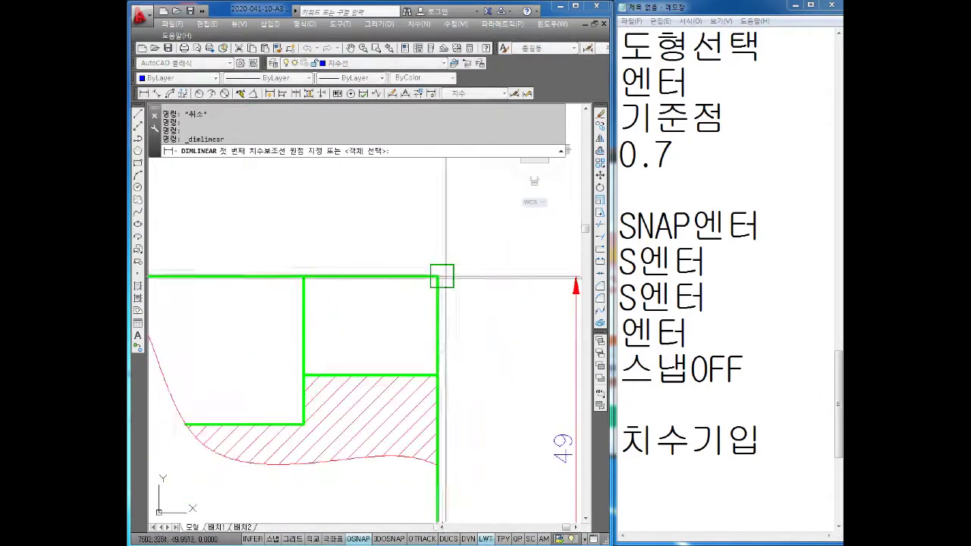
scroll(423, 276, up, 2)
click(460, 277)
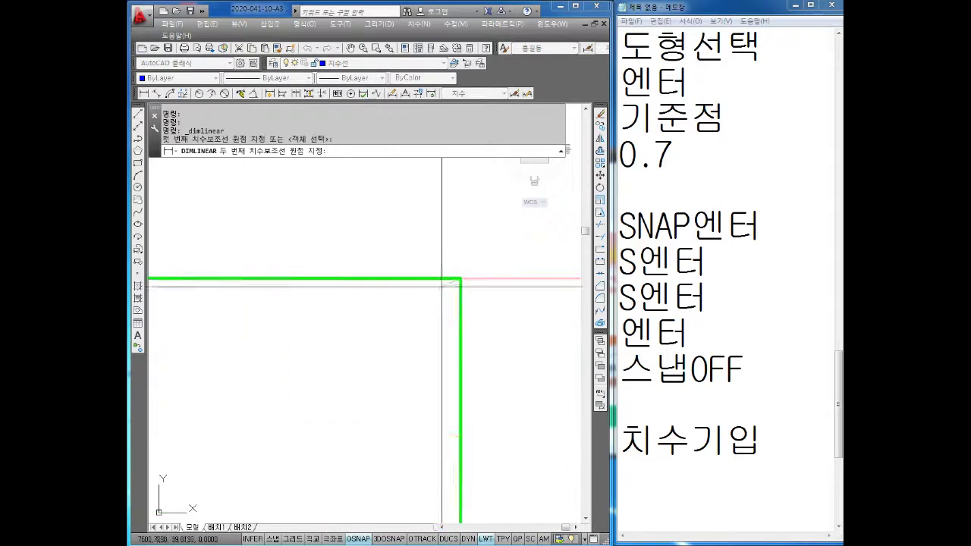
scroll(470, 288, down, 3)
scroll(439, 342, down, 2)
click(227, 300)
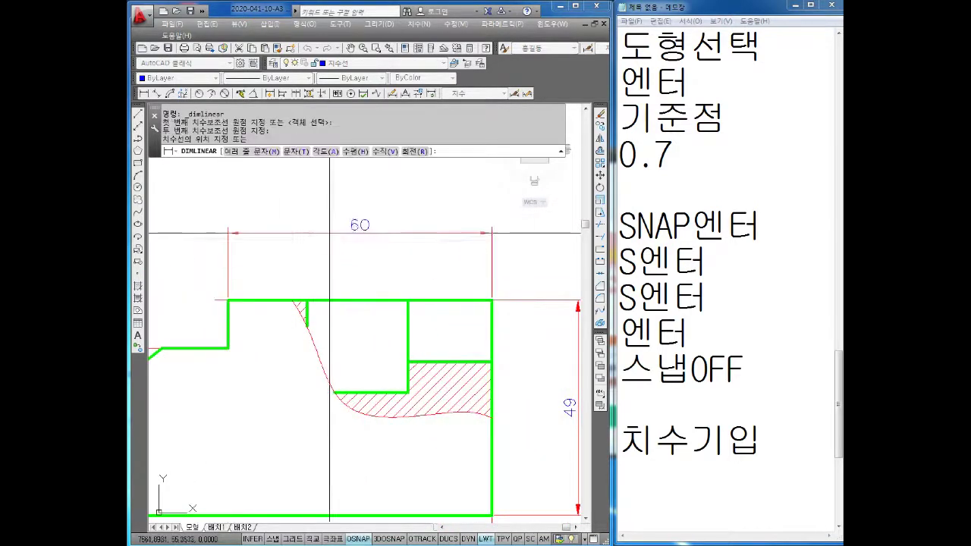
click(357, 237)
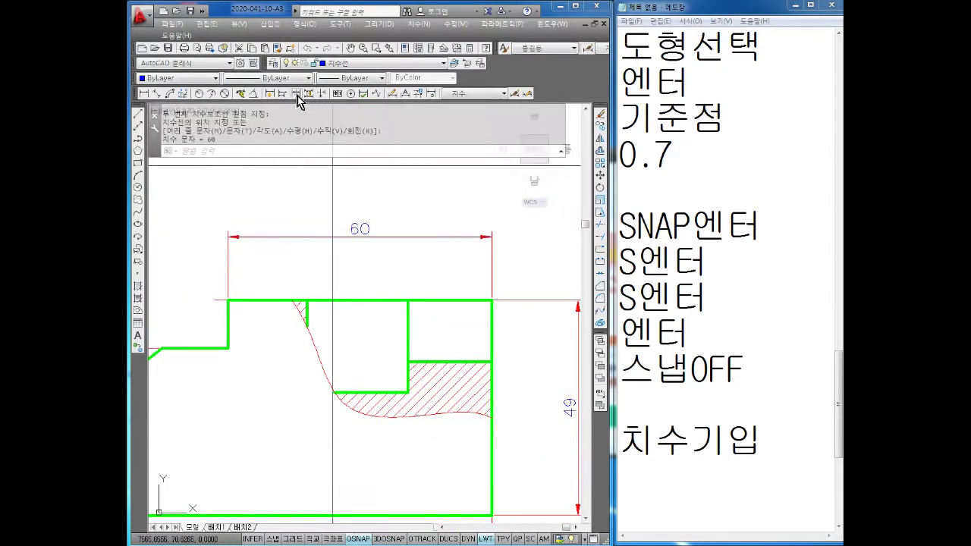
Step: Chain 15 and 23 dimensions onto the 60 along the top
click(298, 98)
middle_drag(161, 349, 384, 347)
click(384, 347)
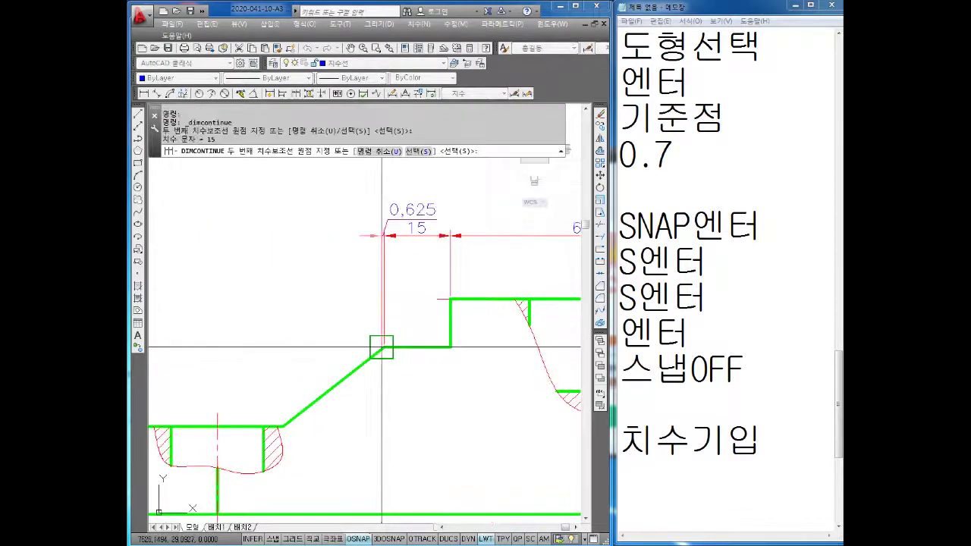
click(283, 427)
scroll(373, 401, down, 3)
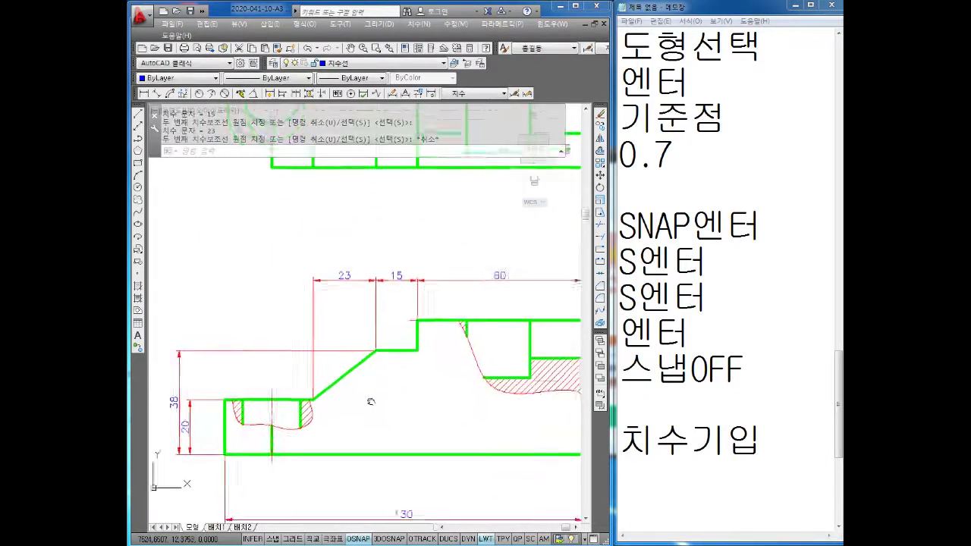
key(Escape)
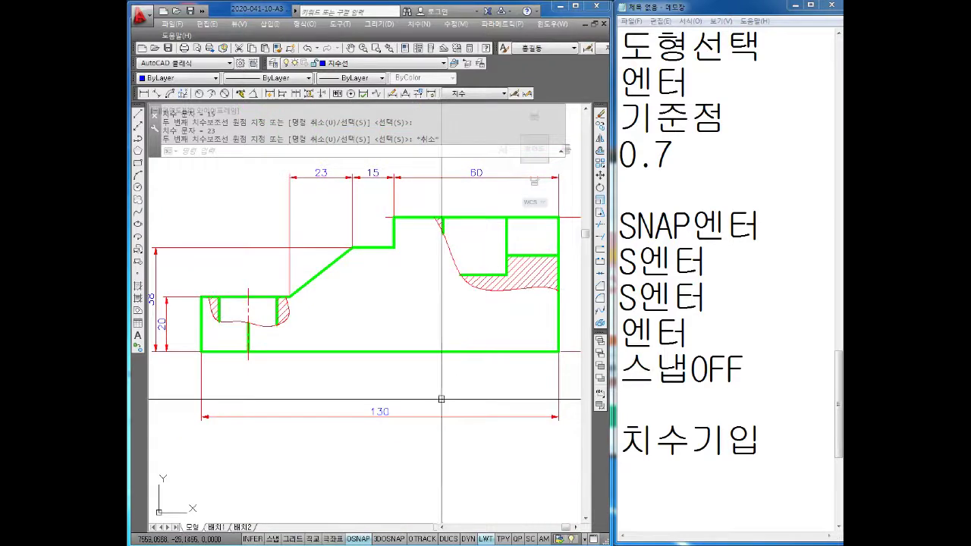
Step: Dimension the left boss opening as 21 above the boss
middle_drag(441, 398, 497, 405)
click(143, 93)
scroll(301, 316, up, 2)
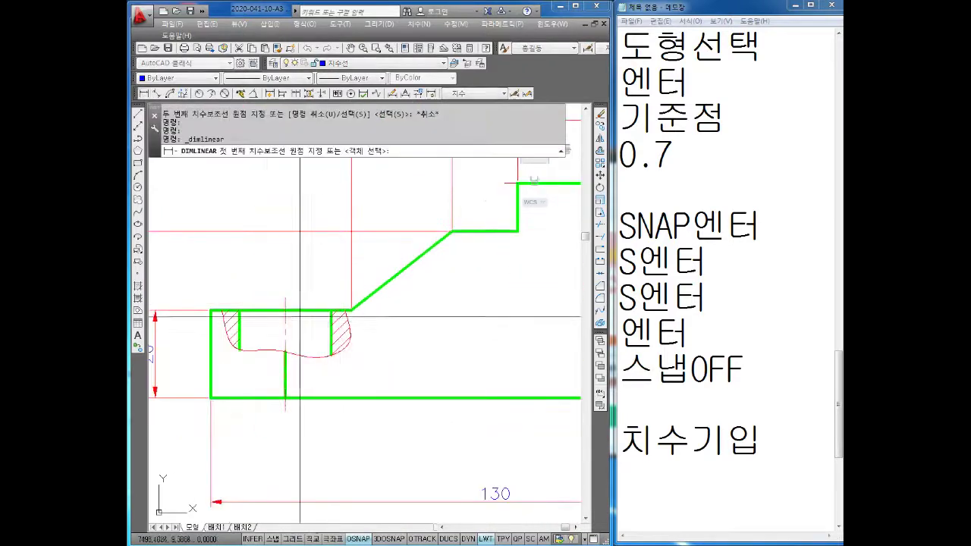
click(240, 310)
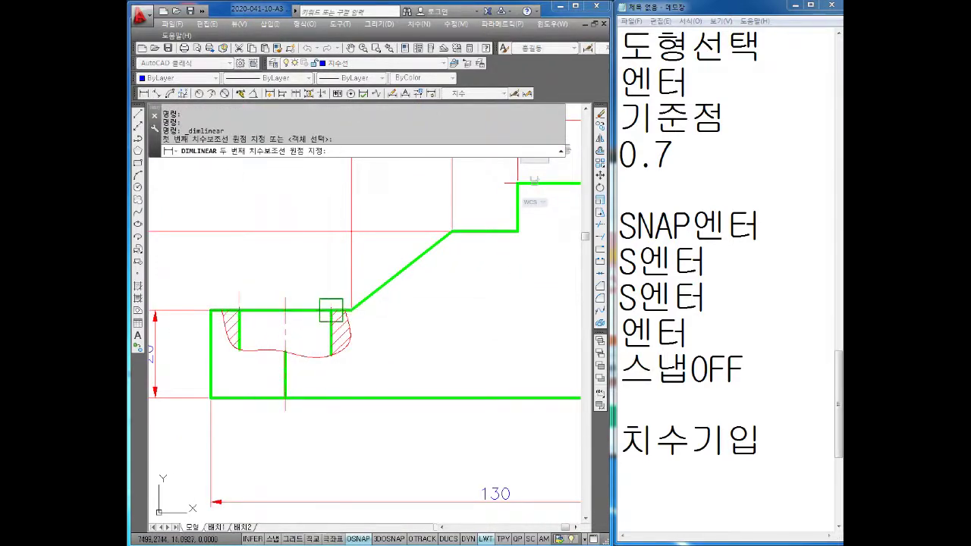
click(330, 310)
click(285, 266)
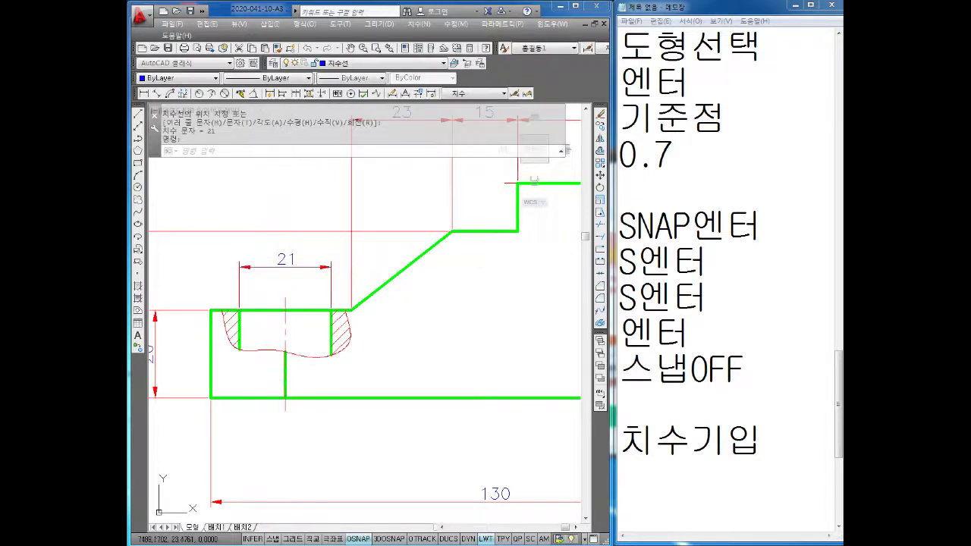
Step: Add the diameter symbol to the 21 dimension so it reads ⌀21
double_click(326, 269)
click(379, 220)
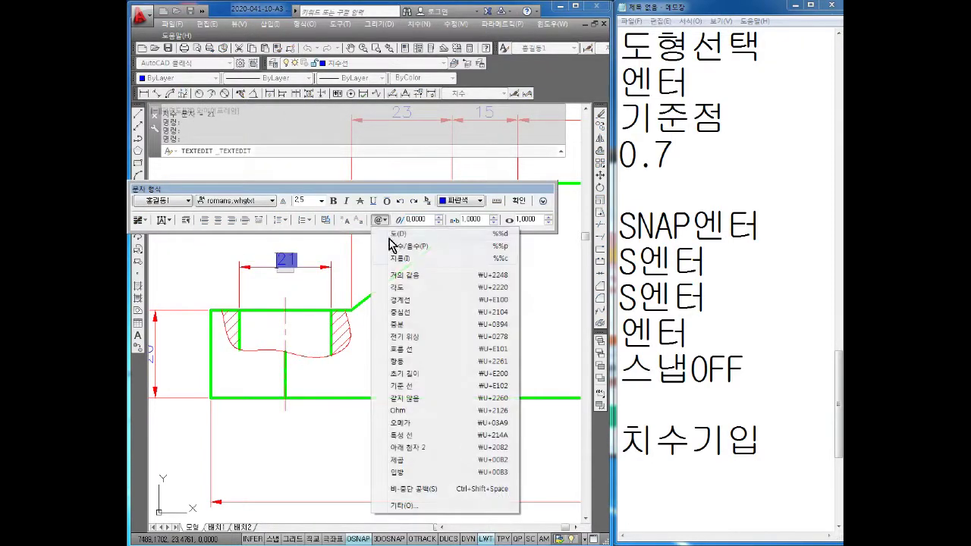
click(402, 267)
click(450, 377)
key(Escape)
key(Escape)
scroll(450, 377, down, 3)
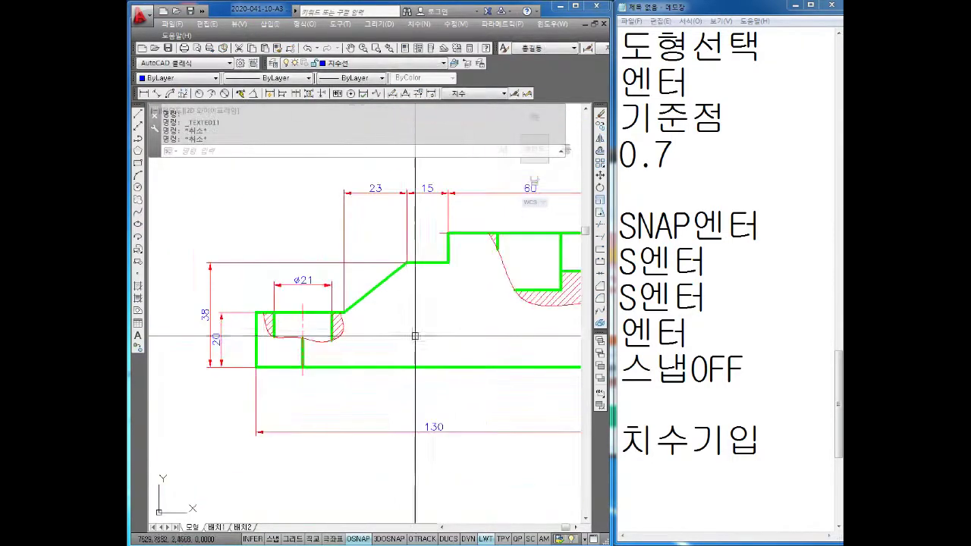
scroll(450, 377, down, 2)
key(Escape)
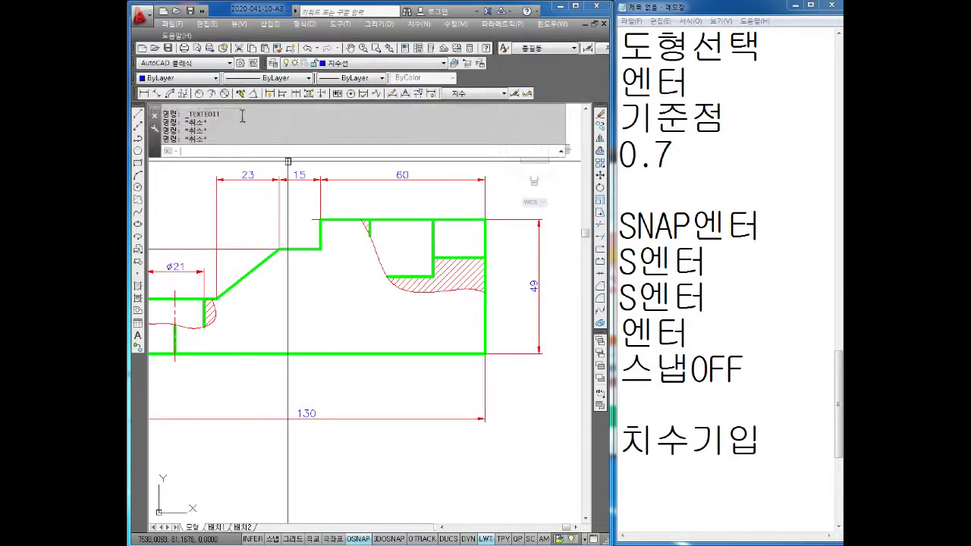
click(200, 94)
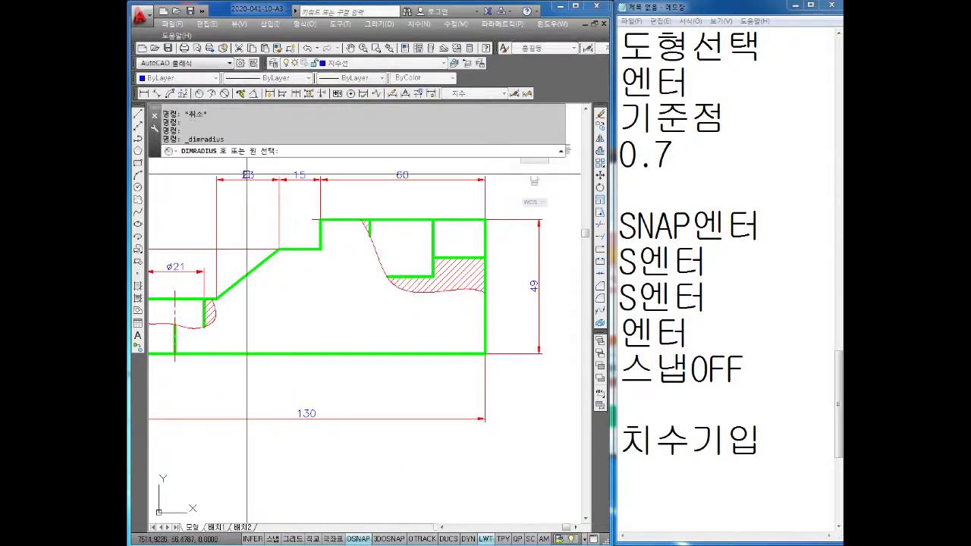
Step: Cancel the radius dimension and centre the top view on screen
key(Escape)
key(Escape)
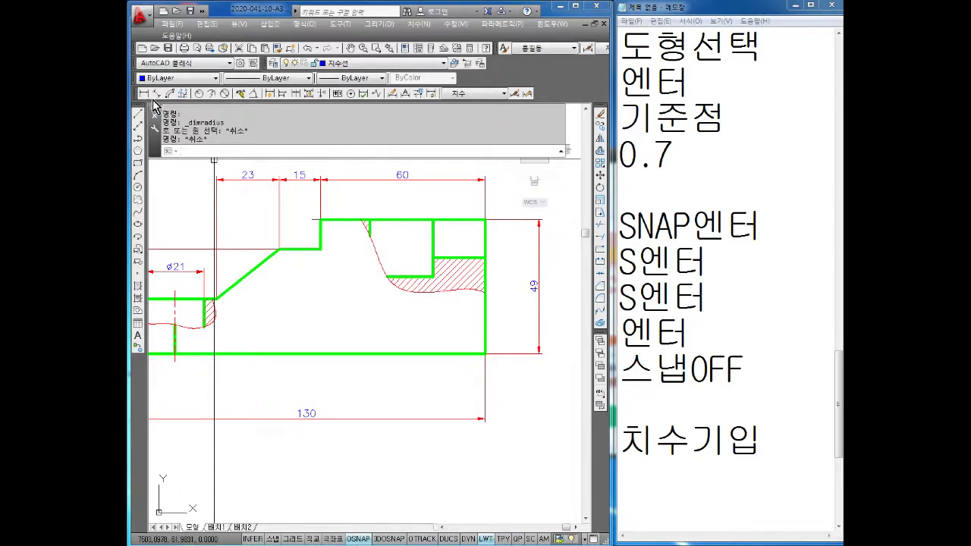
scroll(455, 349, down, 2)
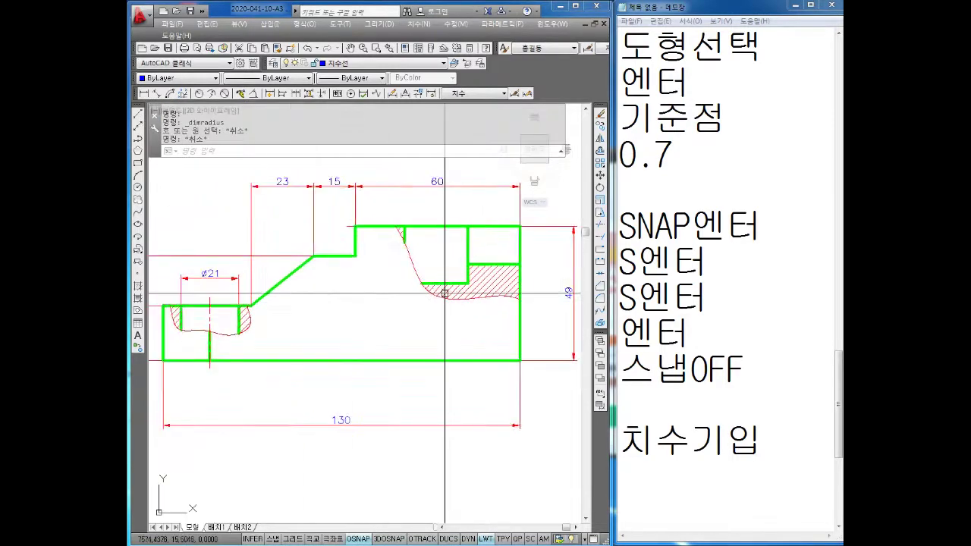
middle_drag(461, 356, 455, 471)
scroll(449, 266, up, 2)
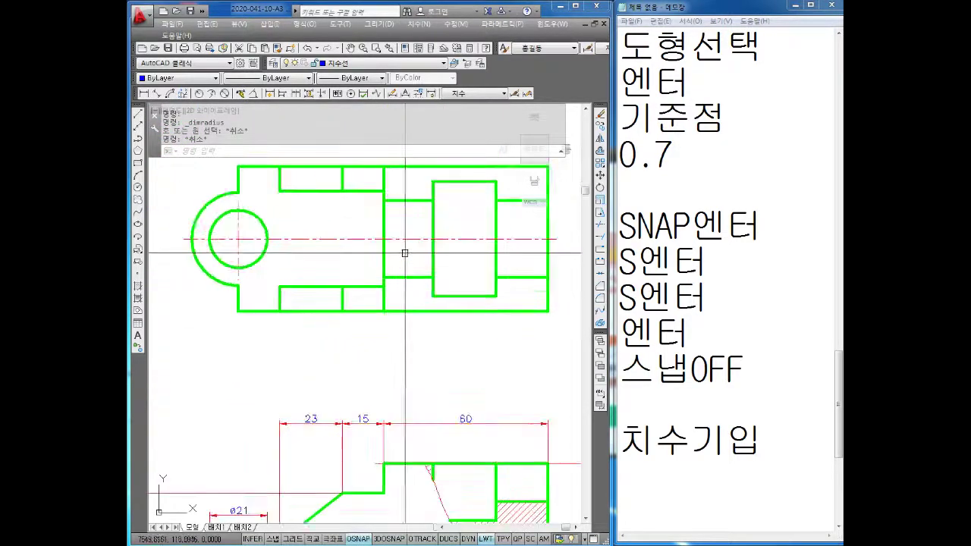
Step: Add vertical 9 dimensions across the top view's upper and lower notches
click(144, 94)
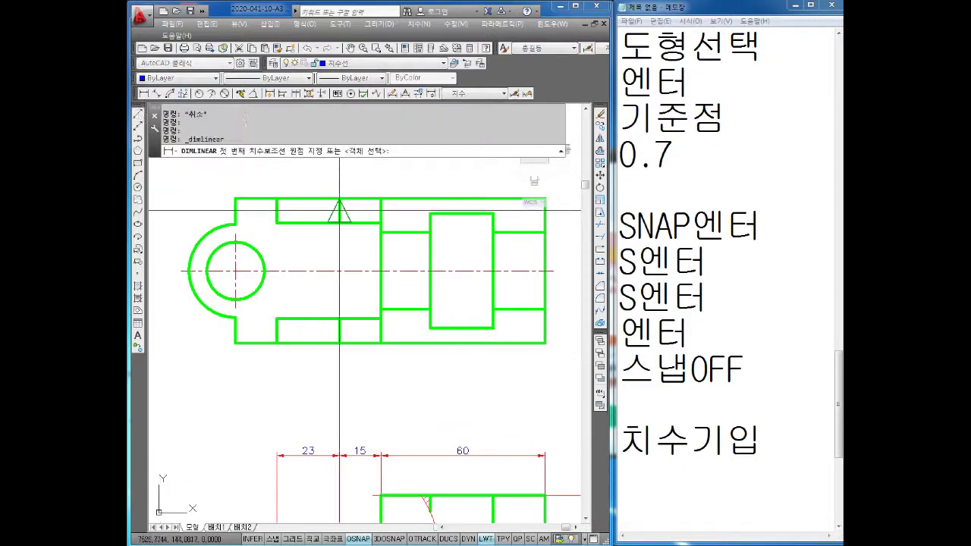
click(275, 200)
click(275, 222)
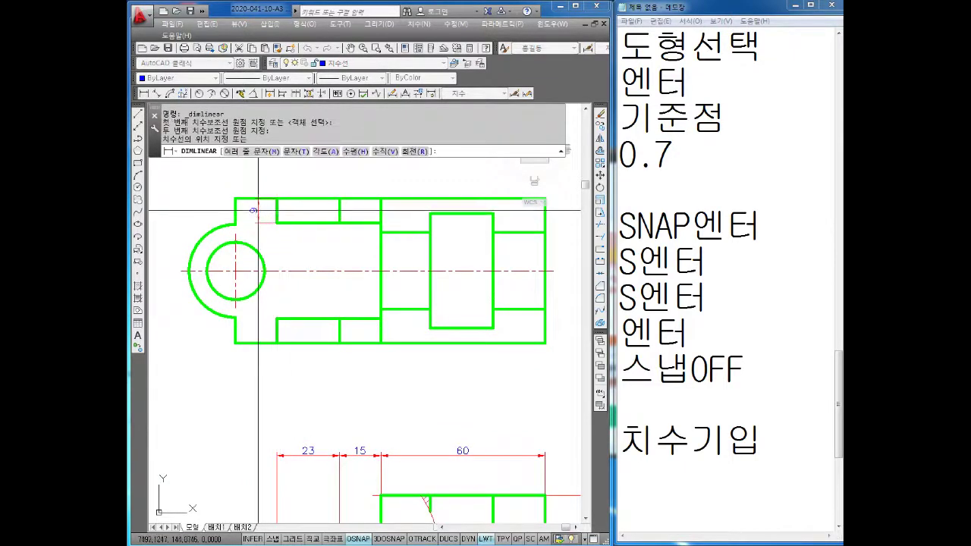
click(257, 210)
key(Return)
click(275, 321)
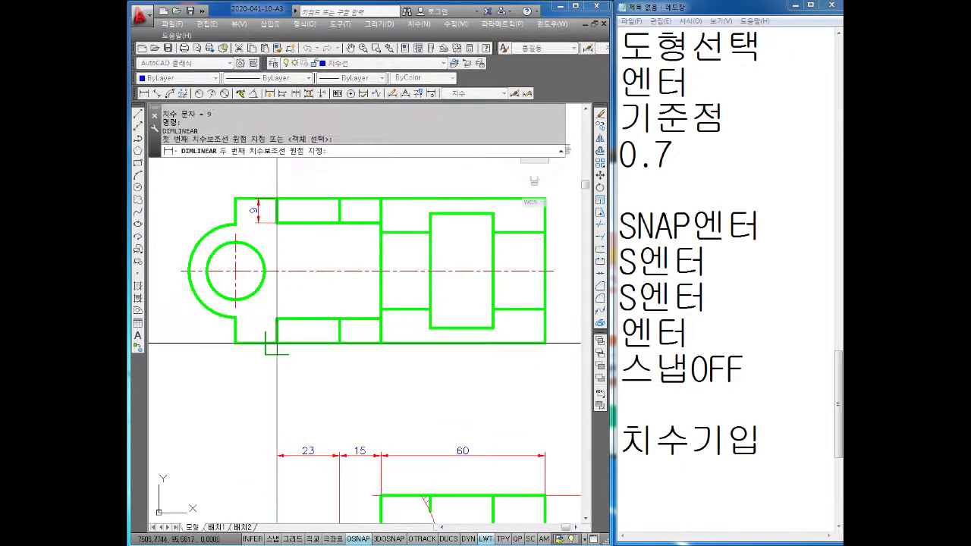
click(275, 344)
click(259, 334)
key(Escape)
middle_drag(247, 196, 287, 208)
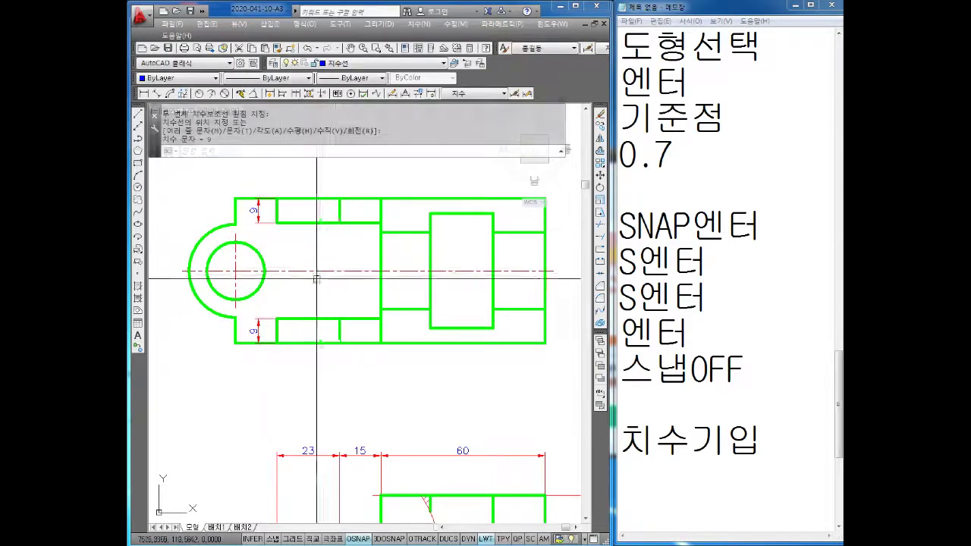
Step: Dimension the outer arc at the left end as R17, label placed upper-left
click(182, 94)
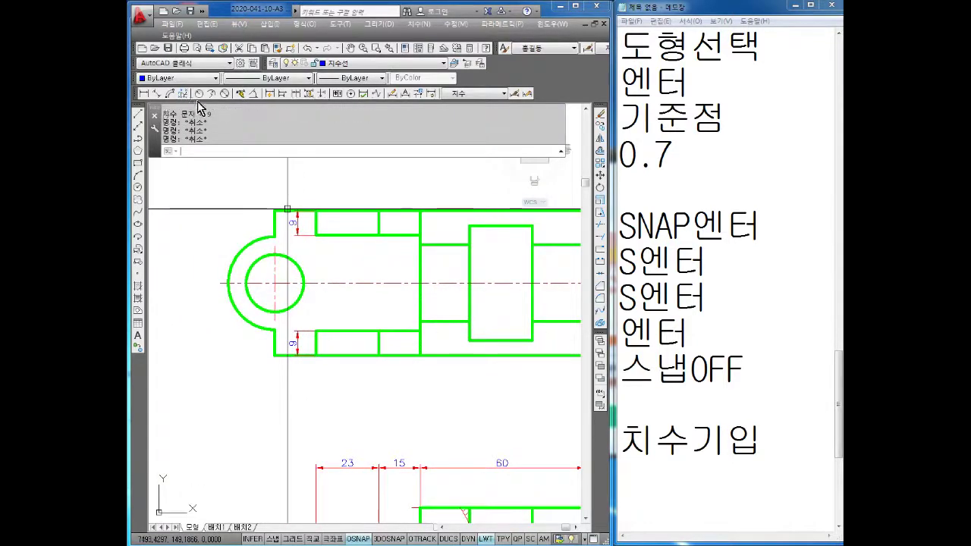
click(242, 250)
click(216, 223)
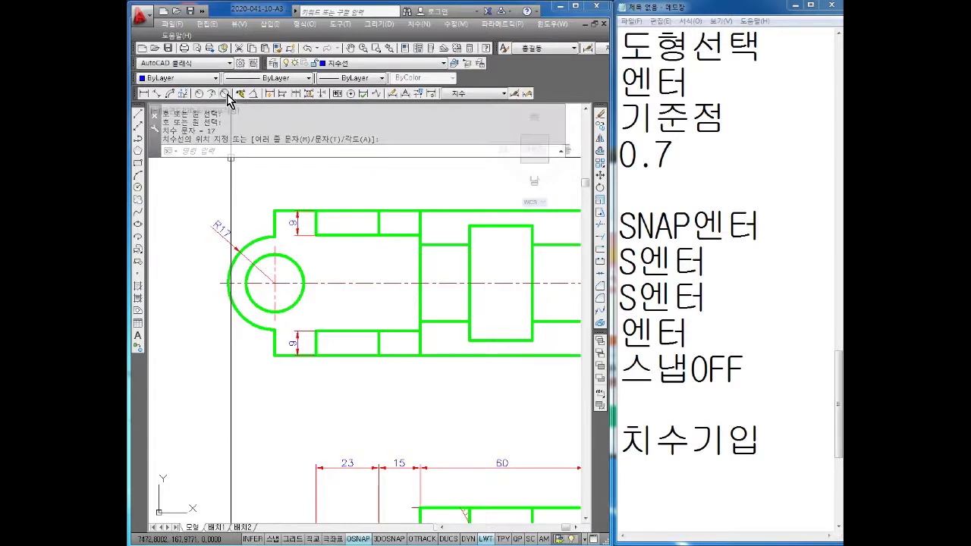
key(Escape)
middle_drag(323, 207, 211, 199)
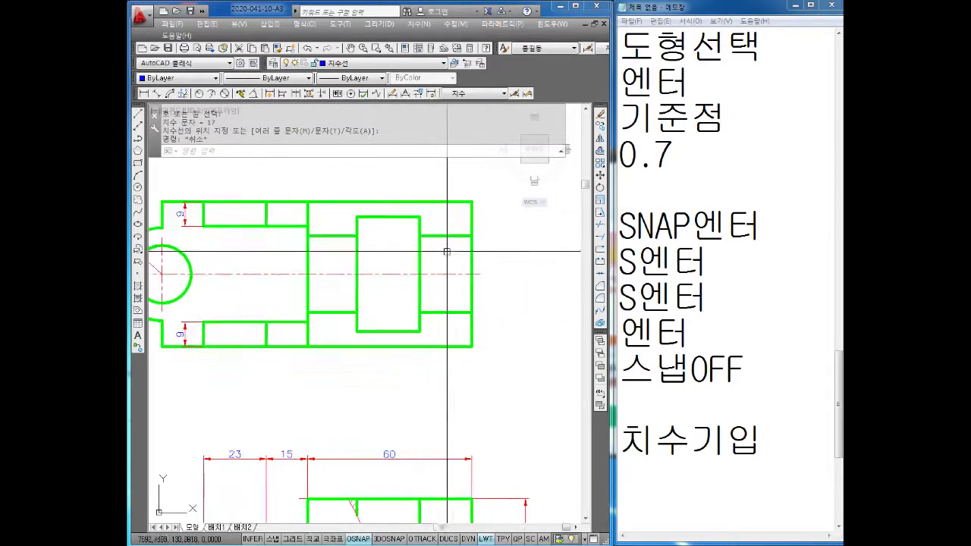
click(144, 93)
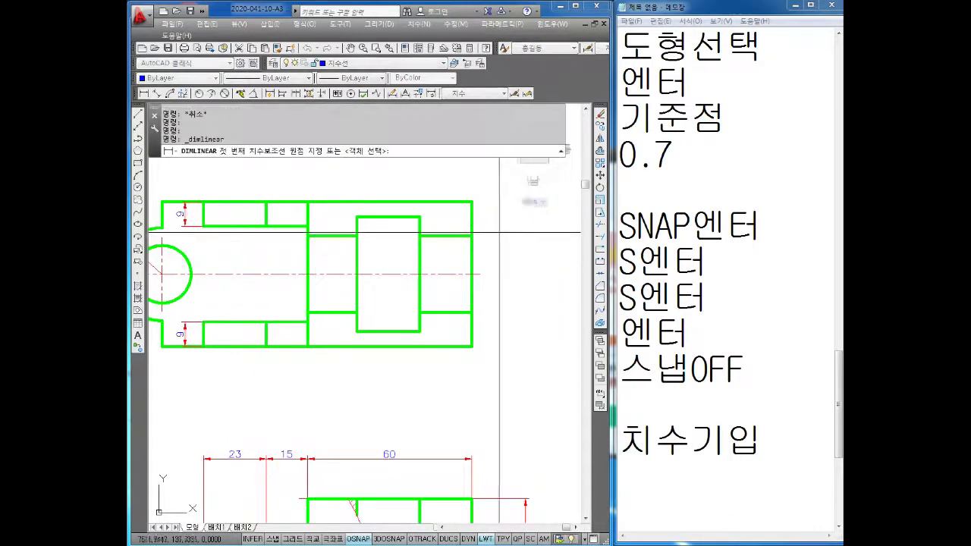
click(472, 235)
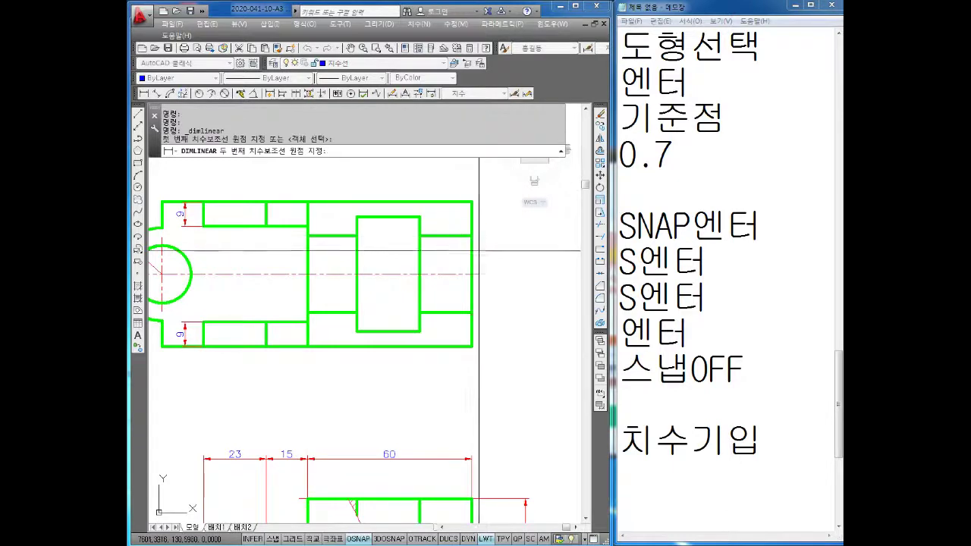
click(472, 311)
click(513, 273)
key(Return)
click(420, 217)
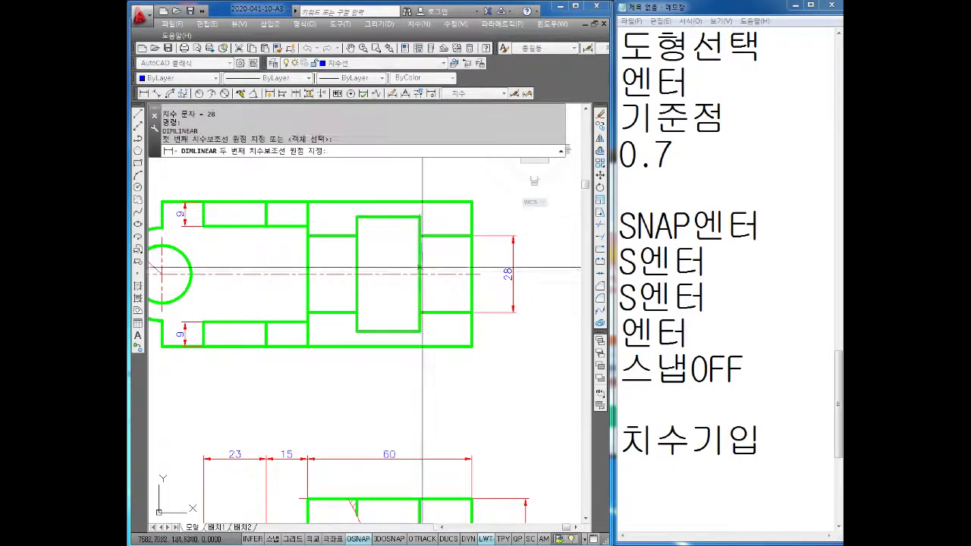
click(419, 331)
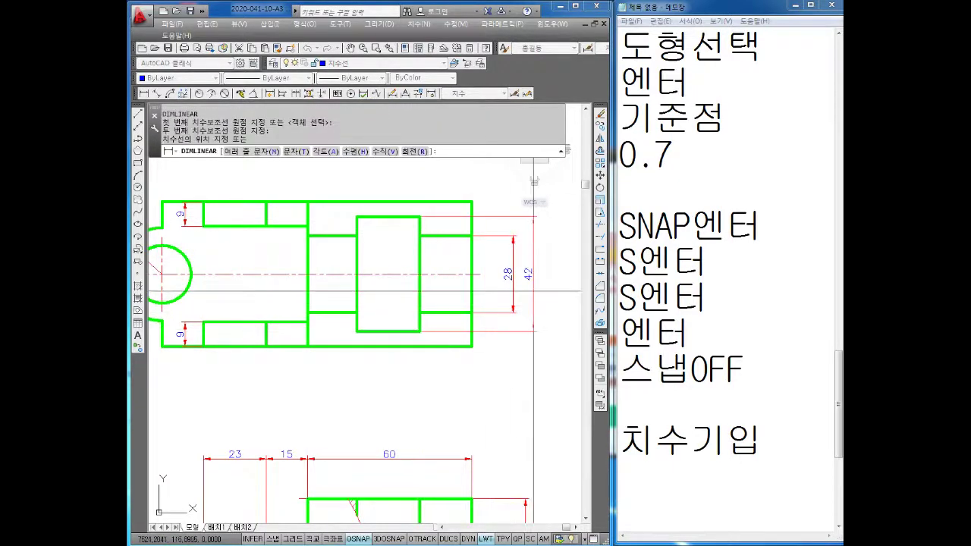
click(530, 291)
key(Escape)
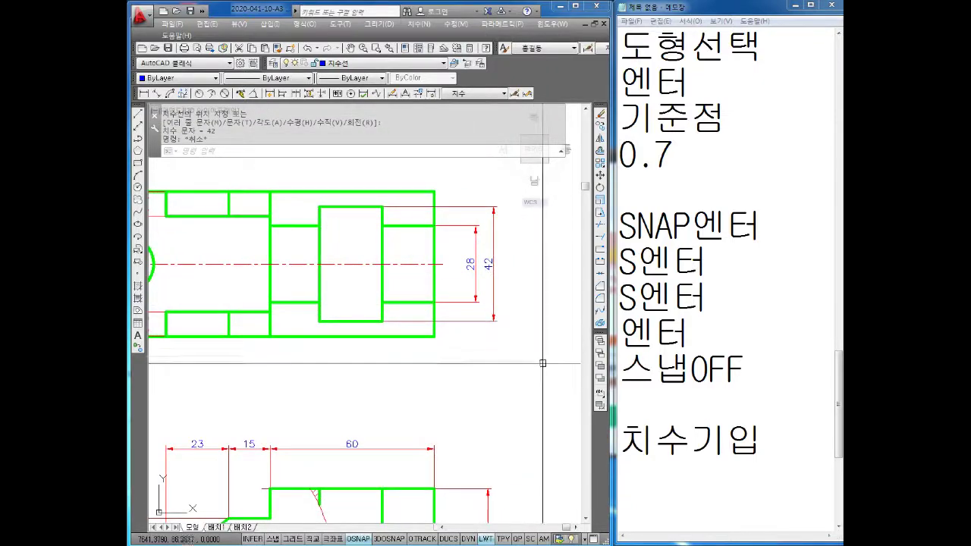
scroll(503, 355, down, 2)
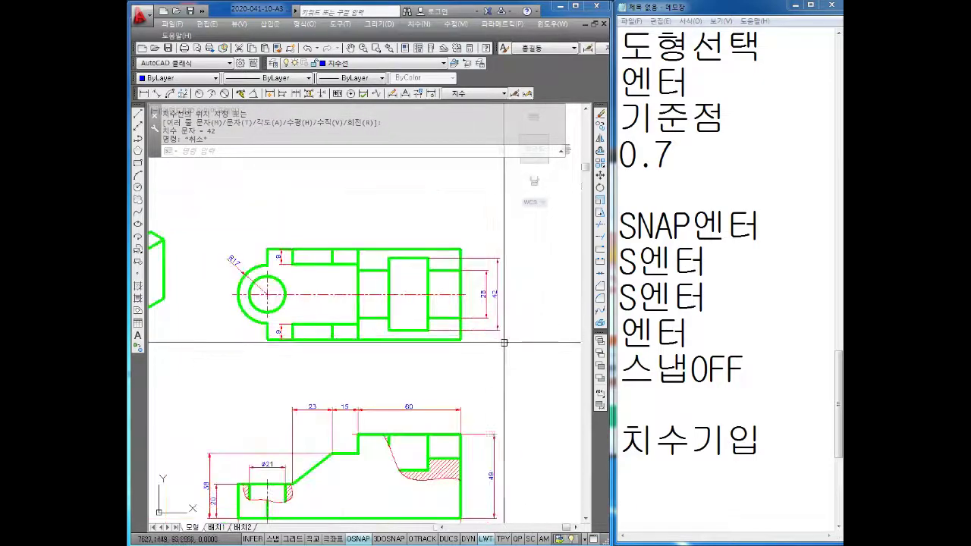
scroll(503, 343, up, 2)
scroll(470, 331, up, 1)
key(Escape)
click(454, 325)
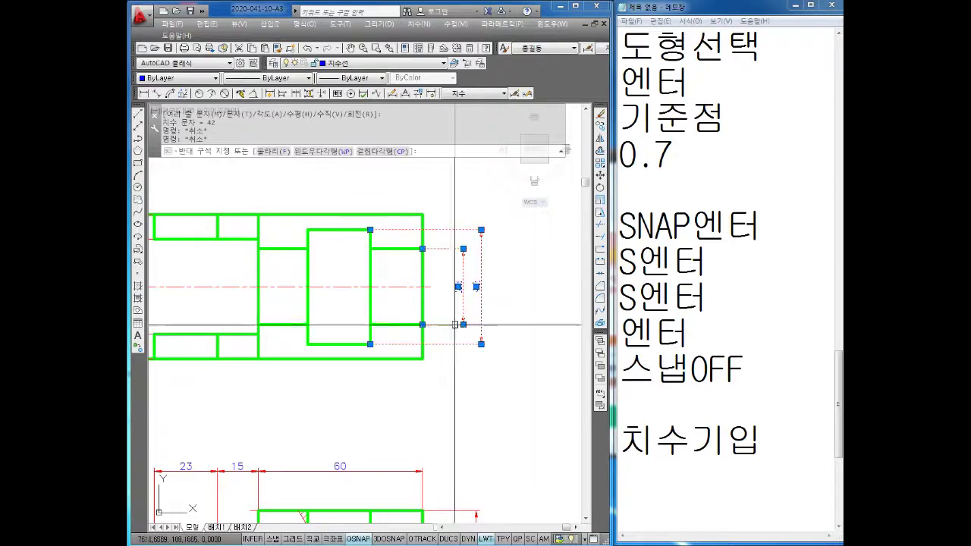
key(Delete)
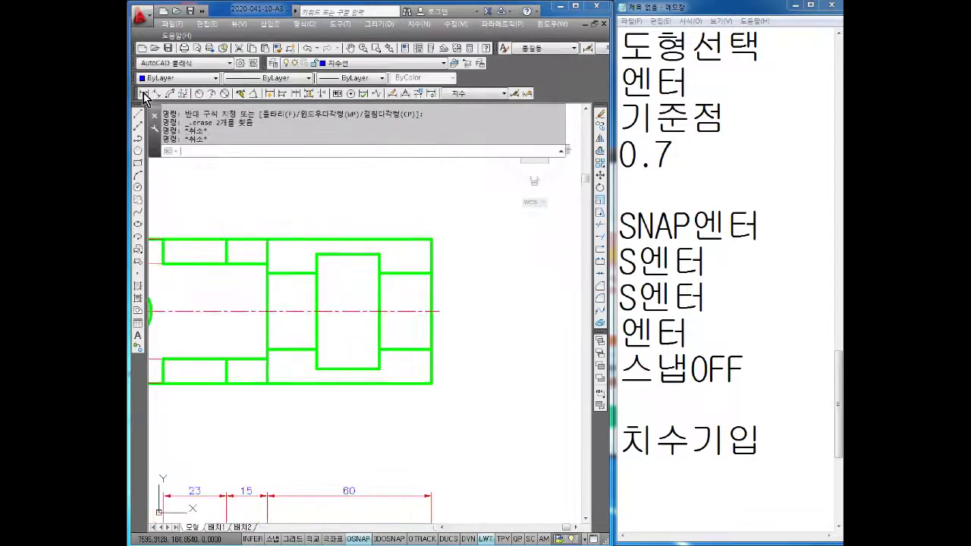
click(142, 94)
Step: Dimension the 19 span above the right end, then chain 23 and 18 leftward
click(430, 238)
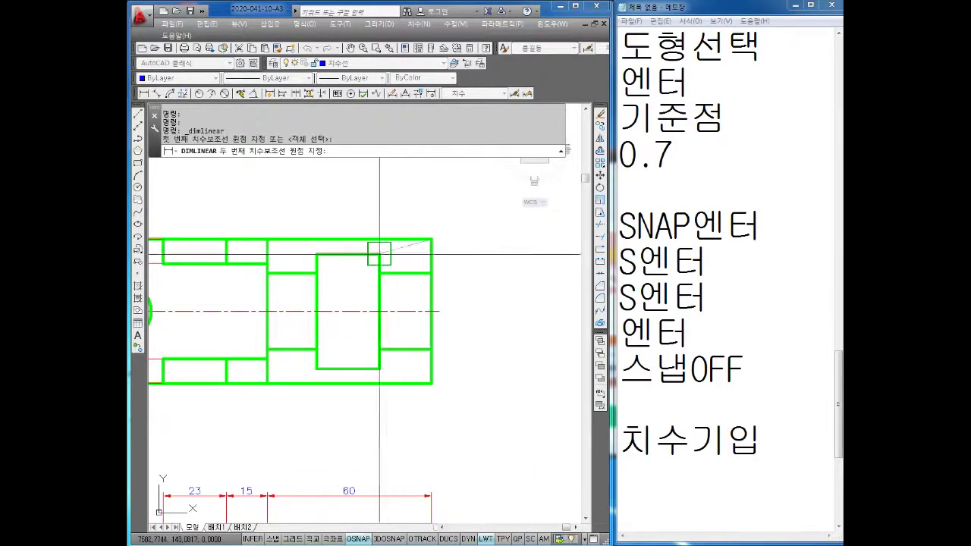
click(380, 254)
click(364, 201)
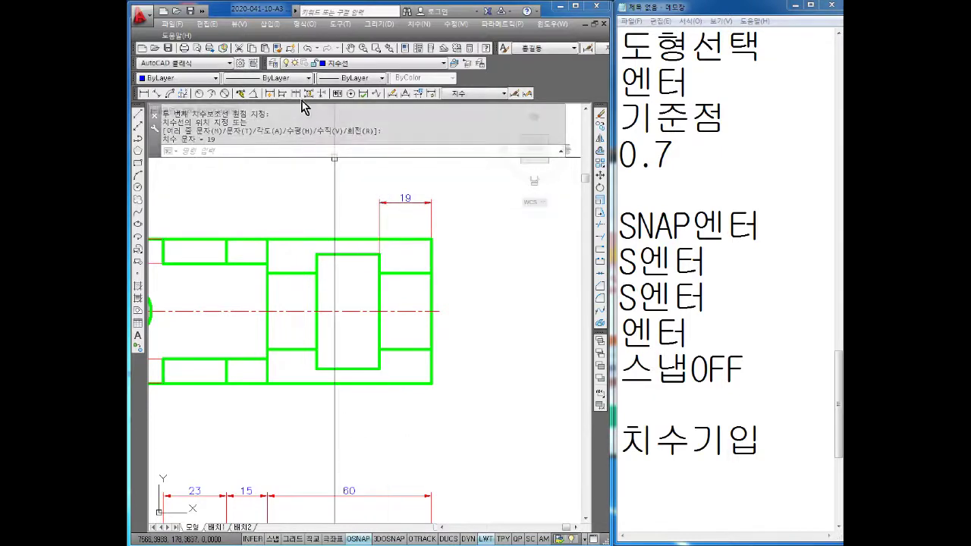
click(282, 93)
click(316, 254)
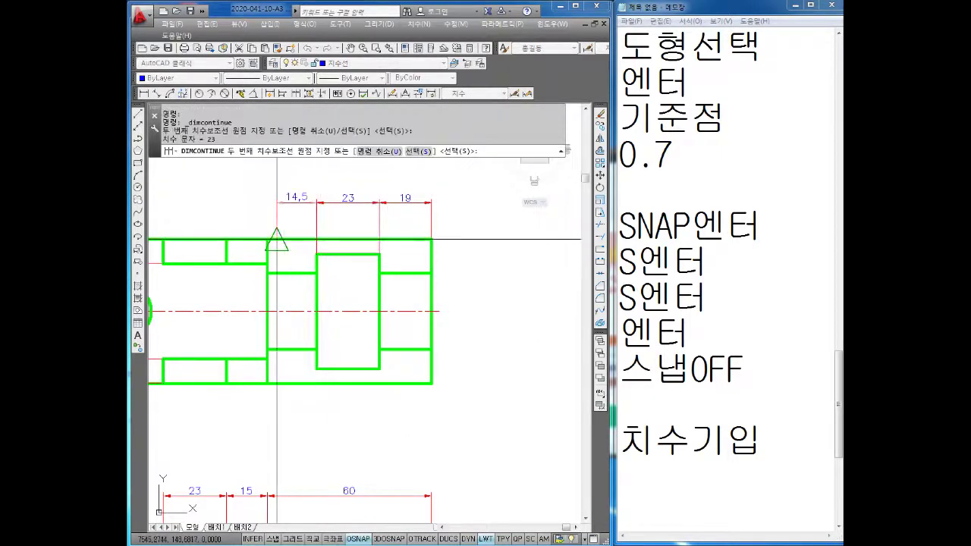
scroll(276, 240, up, 3)
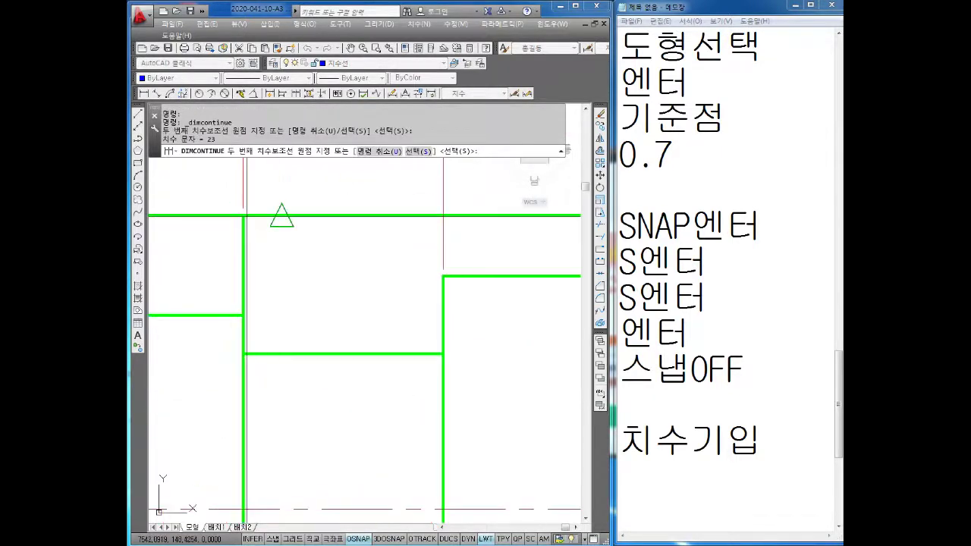
click(244, 217)
scroll(282, 217, down, 3)
key(Escape)
Step: Pan across the drawing to bring the left-hand side view into view
middle_drag(445, 368, 517, 358)
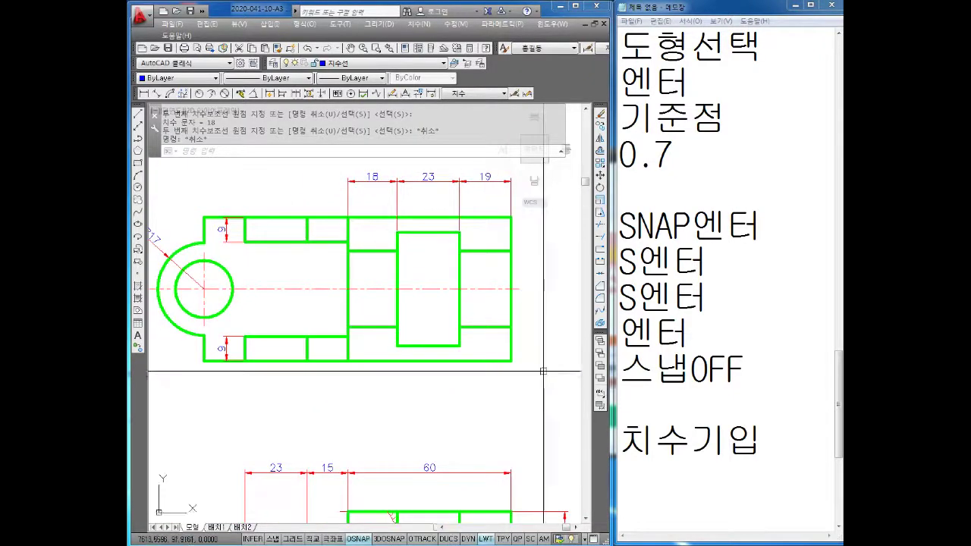
middle_drag(537, 393, 537, 273)
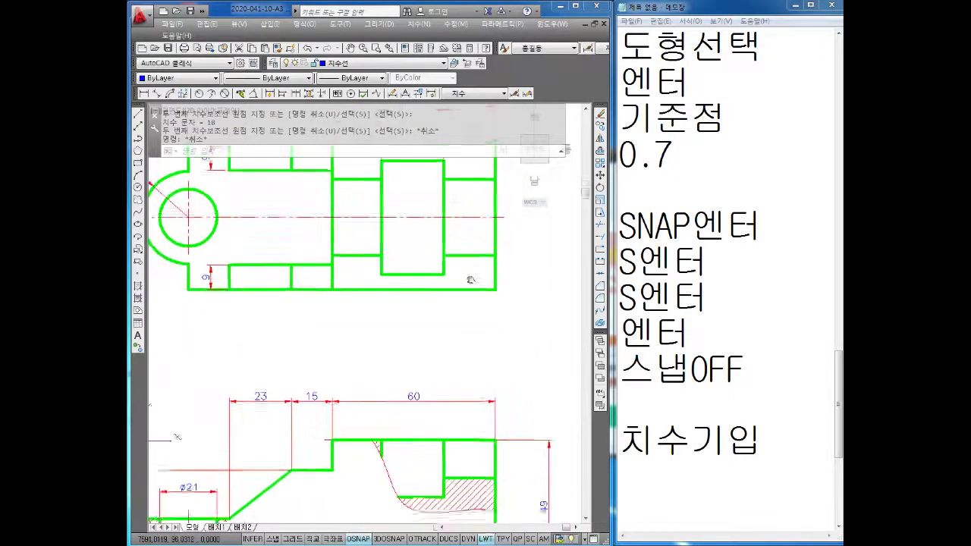
scroll(538, 357, down, 2)
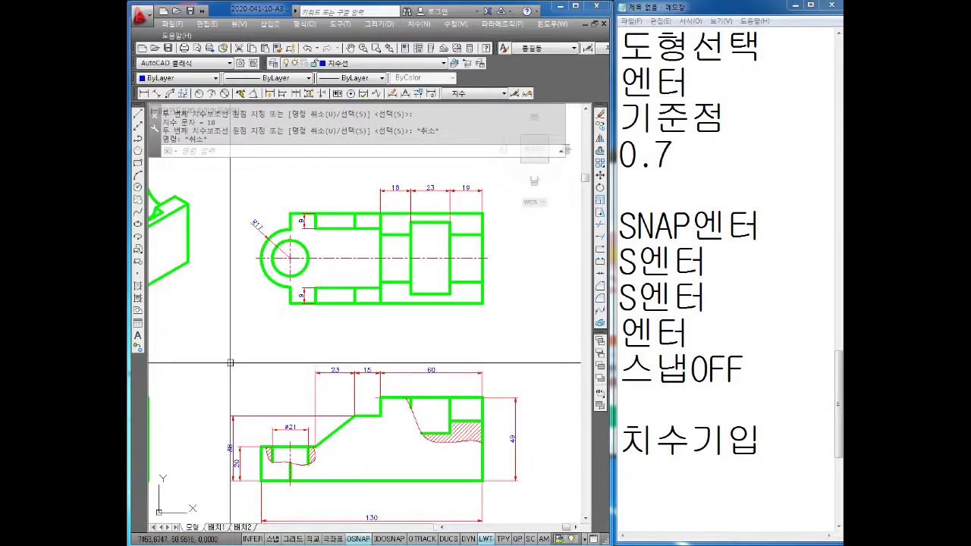
middle_drag(358, 372, 400, 352)
scroll(342, 394, up, 2)
Step: Dimension the inner seat arc as R14 and the outer hatched arc as R21
scroll(353, 336, up, 3)
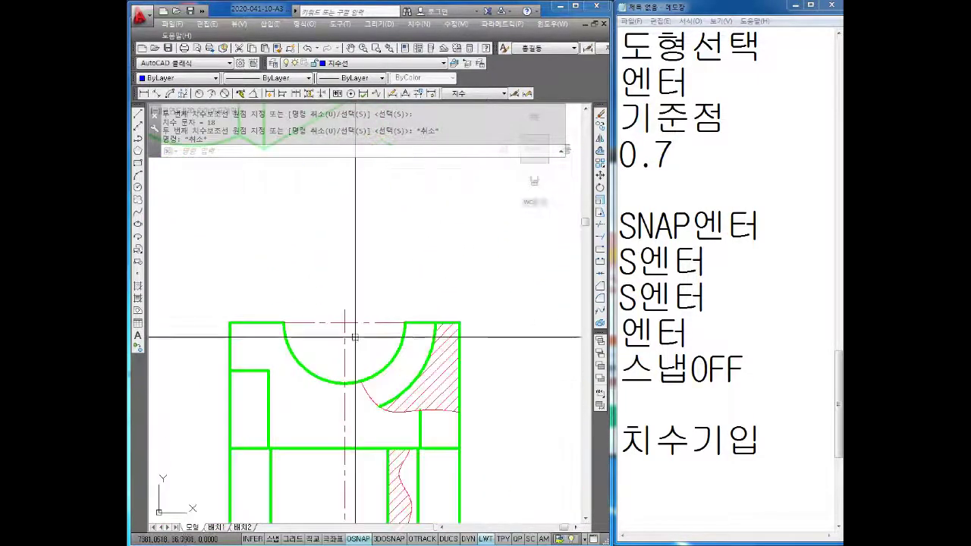
click(201, 95)
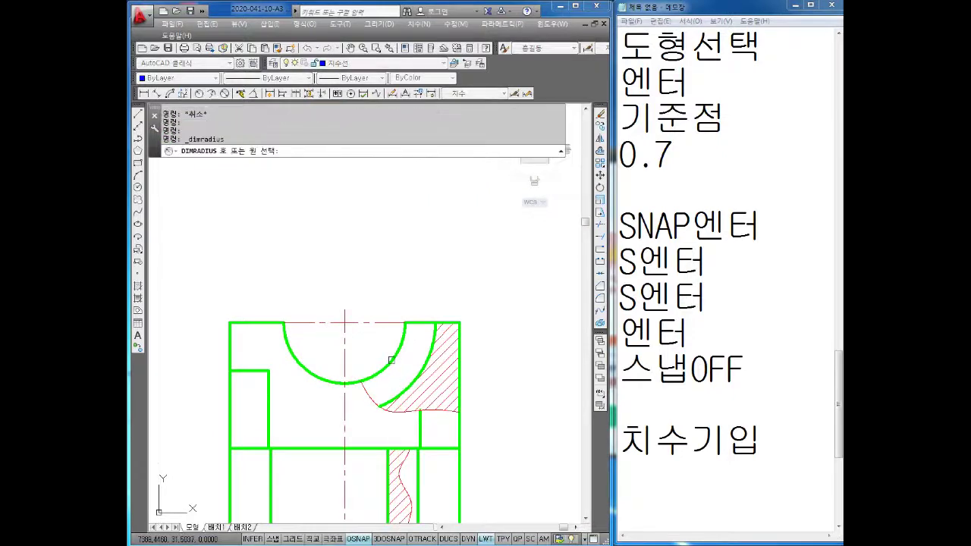
click(392, 361)
click(378, 348)
key(Return)
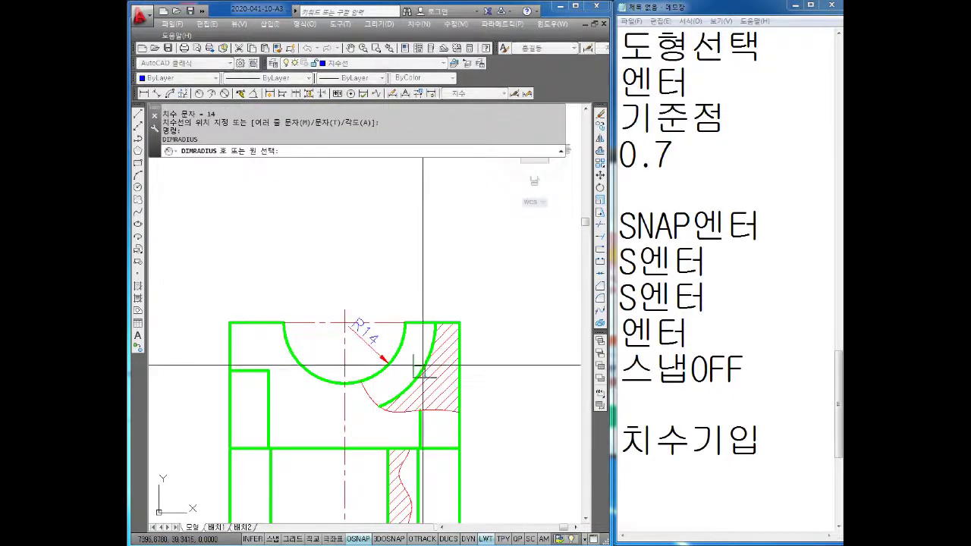
click(427, 356)
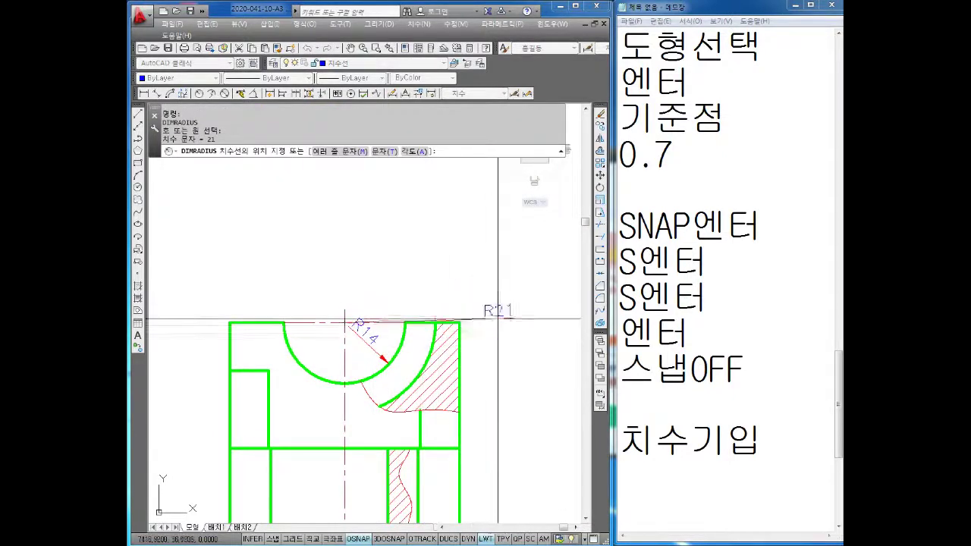
key(Escape)
Step: Move the R14 label up above the arc so it stays clear
click(367, 339)
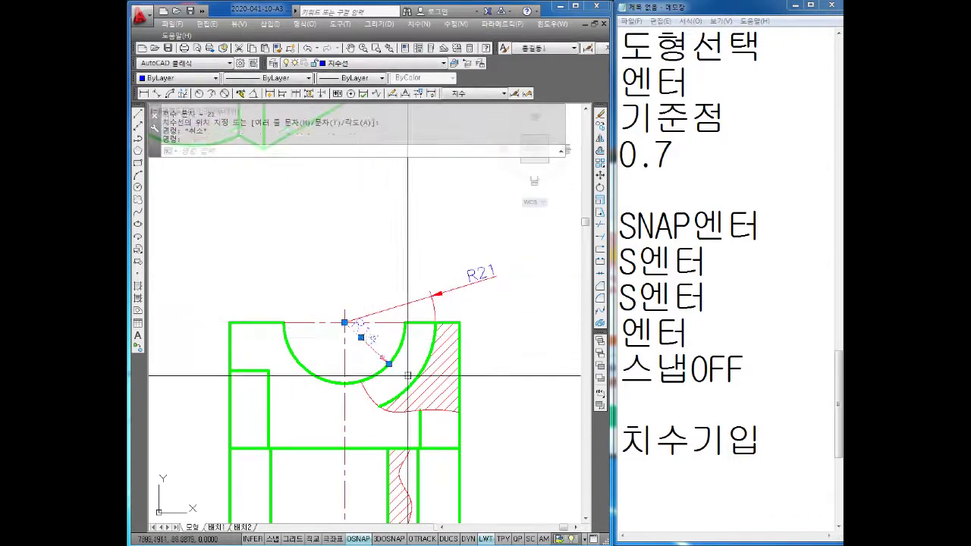
click(360, 337)
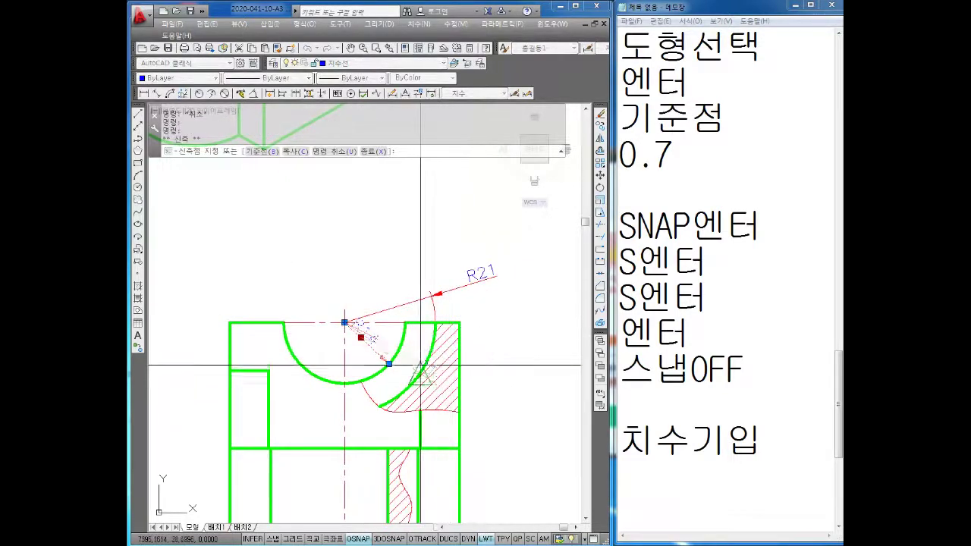
click(417, 251)
key(Escape)
key(Escape)
middle_drag(455, 341, 414, 328)
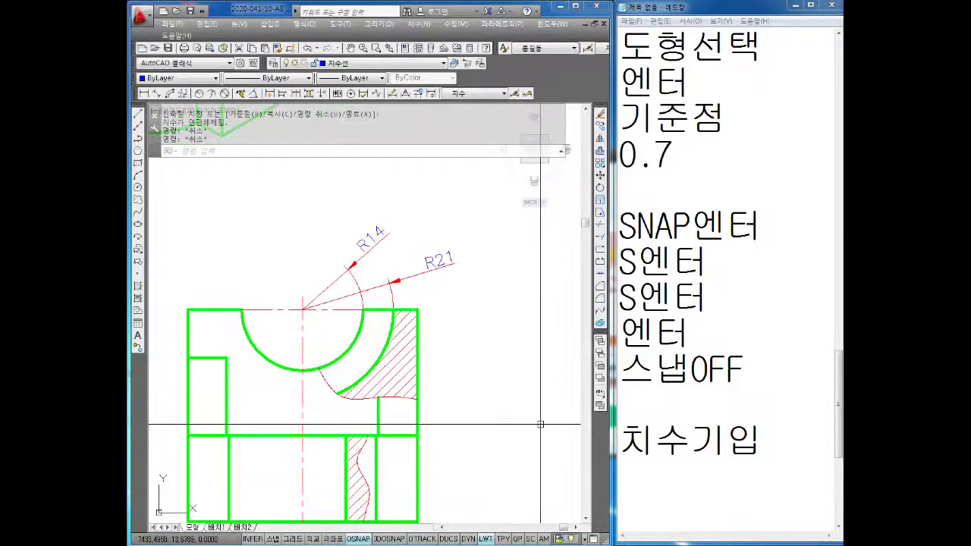
scroll(541, 419, down, 2)
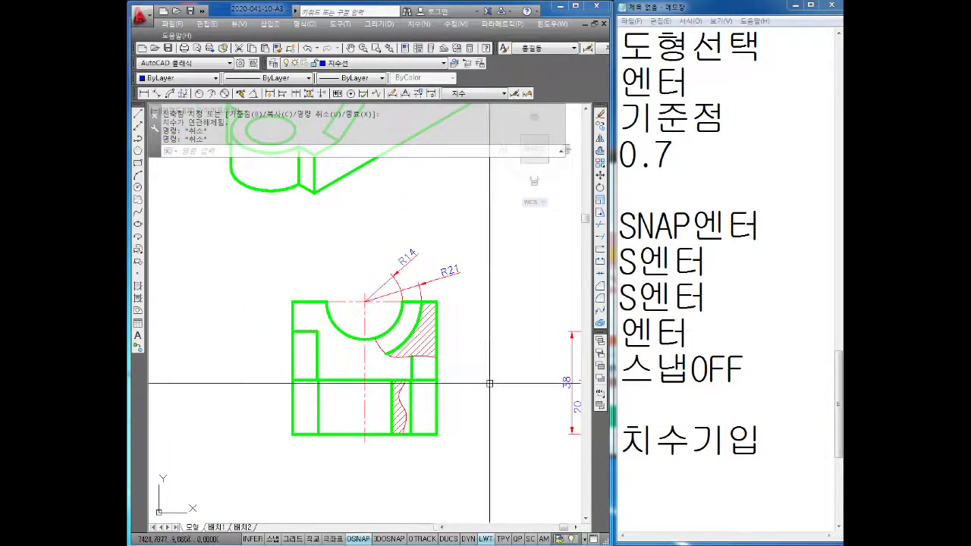
scroll(455, 371, down, 1)
scroll(367, 367, down, 3)
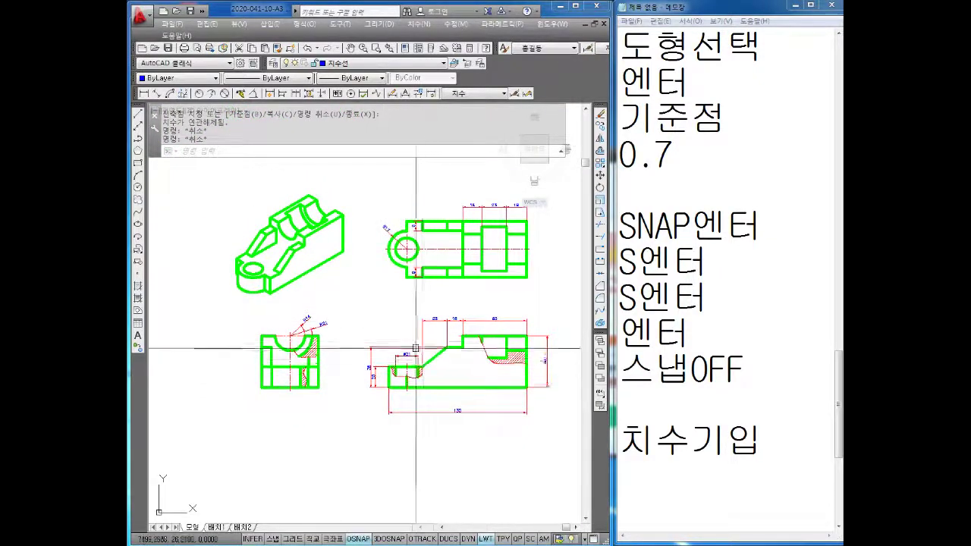
scroll(413, 353, down, 2)
scroll(410, 348, down, 2)
scroll(388, 318, down, 2)
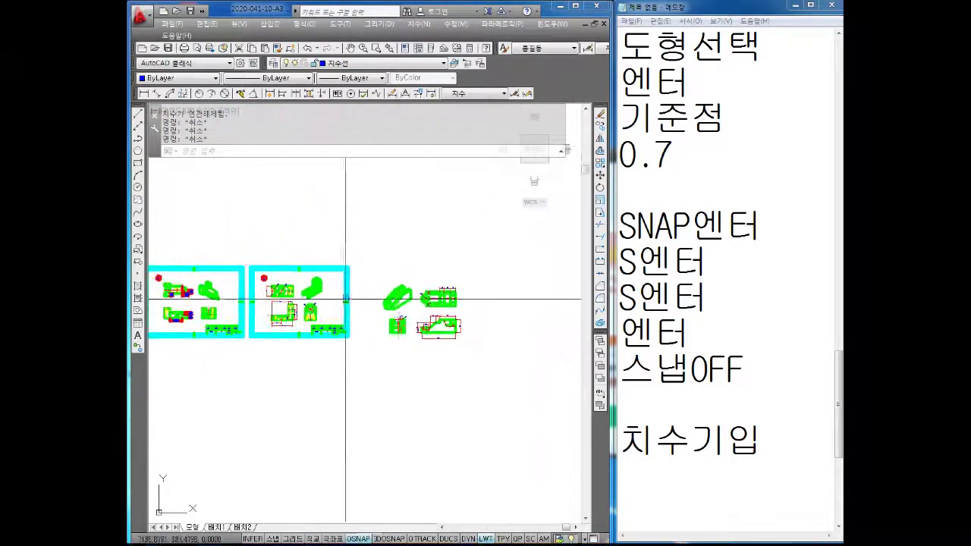